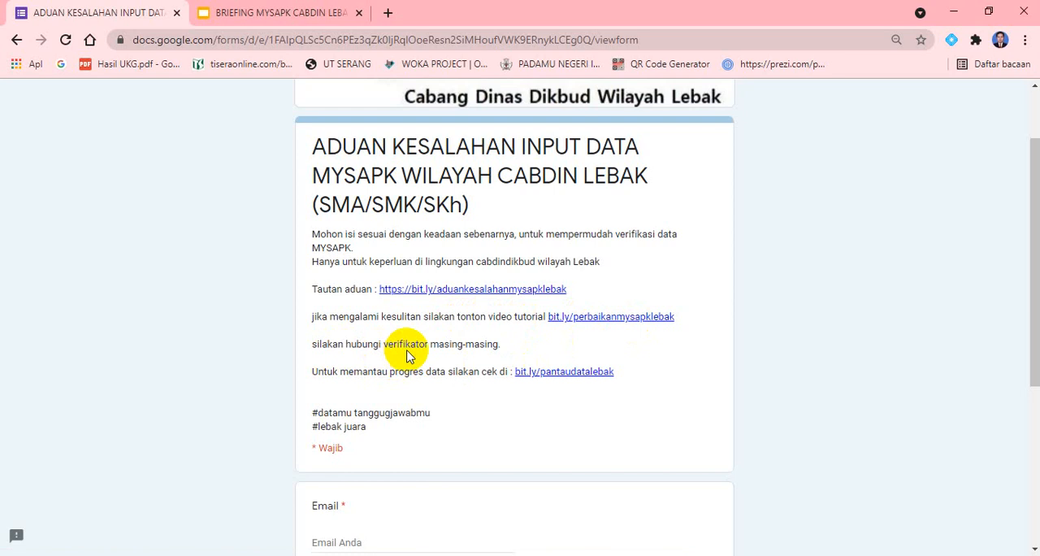
{"action": "left_click", "coordinate": [571, 374]}
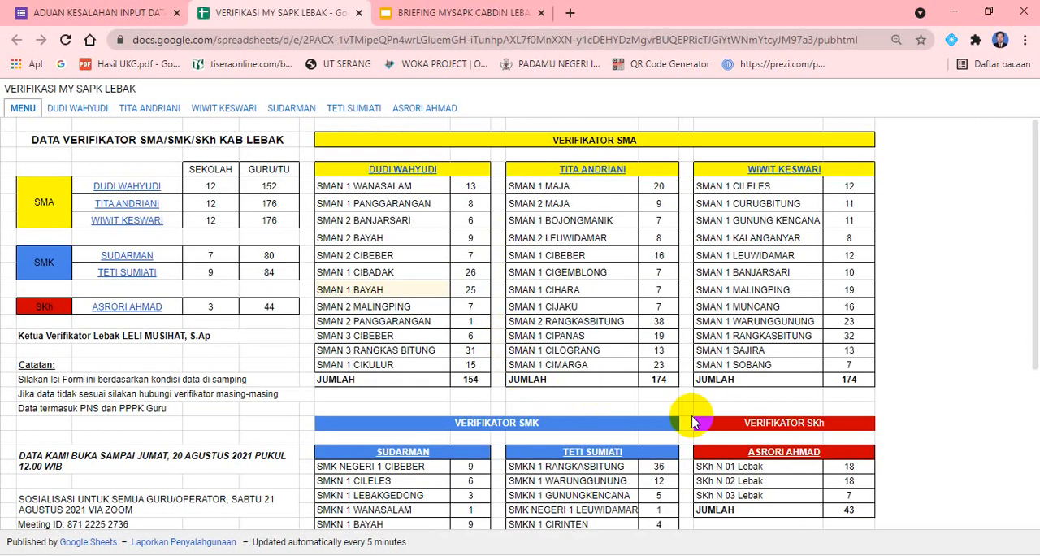
{"action": "scroll", "coordinate": [196, 365], "scroll_direction": "down", "scroll_amount": 3}
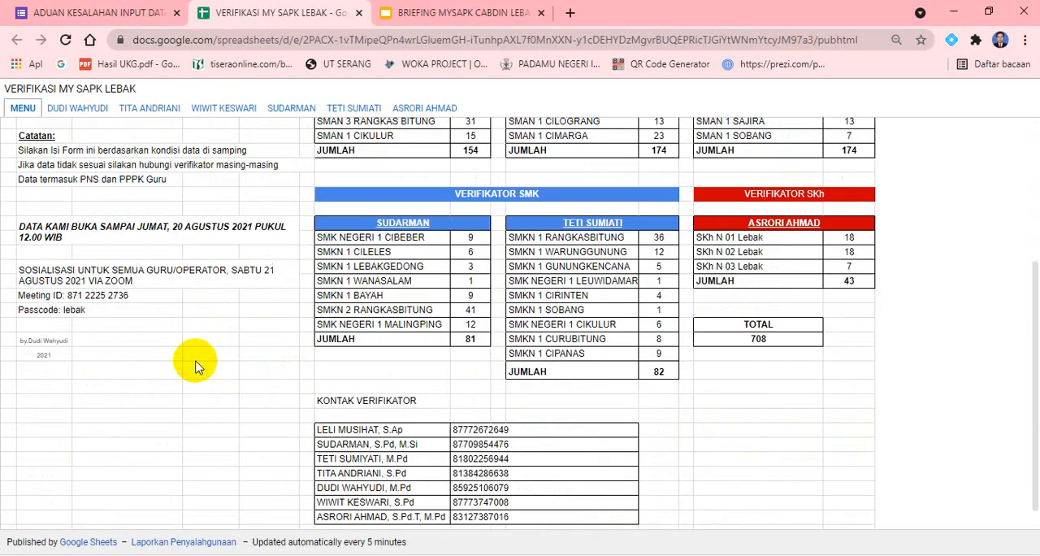
{"action": "scroll", "coordinate": [195, 366], "scroll_direction": "down", "scroll_amount": 1}
{"action": "scroll", "coordinate": [195, 366], "scroll_direction": "up", "scroll_amount": 1}
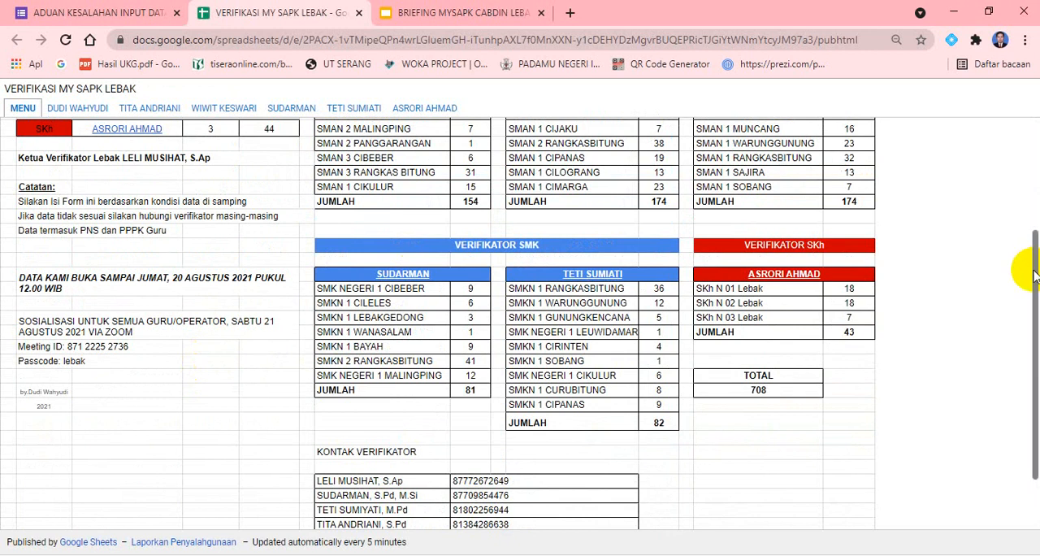
{"action": "left_click_drag", "start_coordinate": [1035, 262], "coordinate": [1024, 92]}
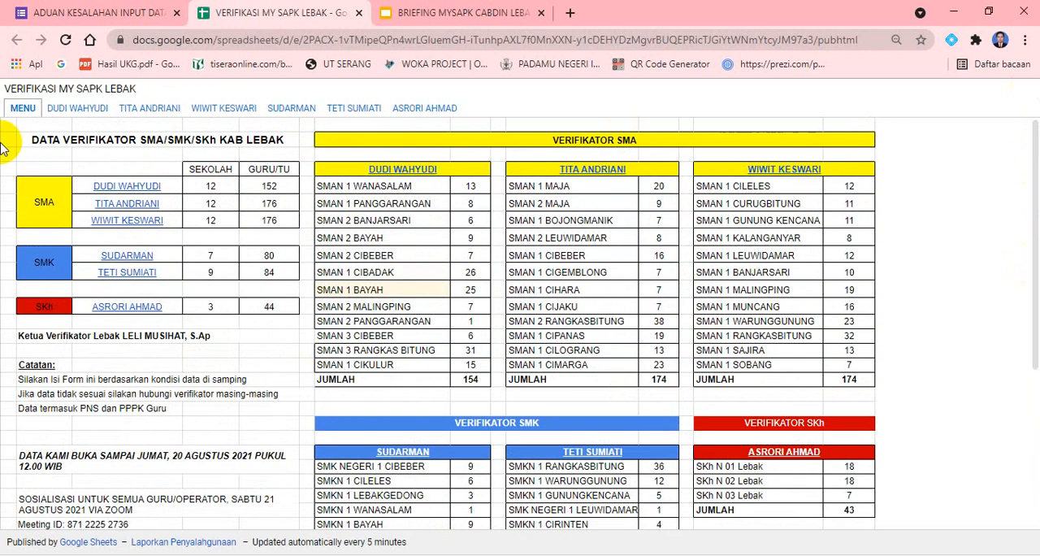
Open the first SMA verifier's sheet and examine its staff entries and MySAPK status columns
{"action": "left_click", "coordinate": [80, 108]}
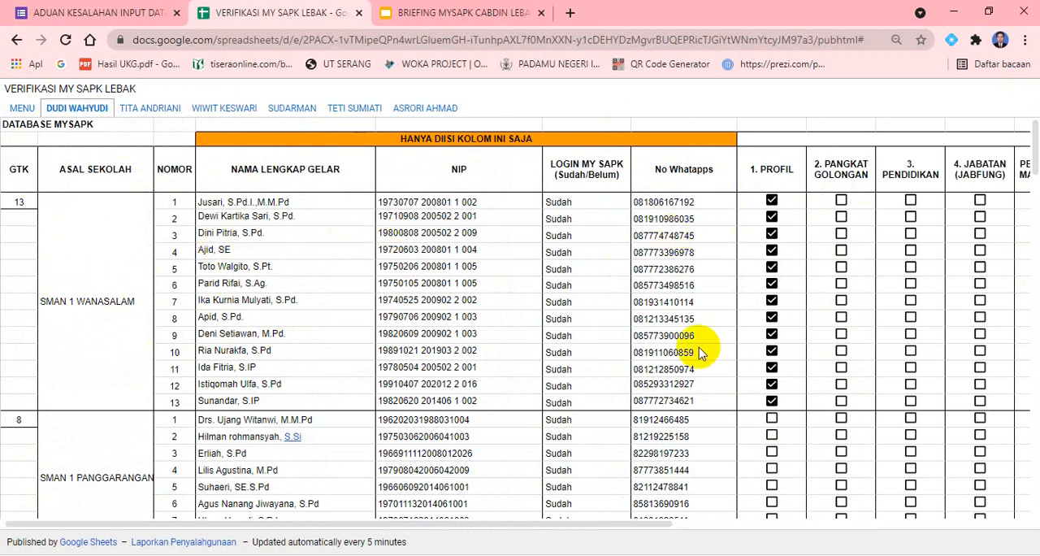
{"action": "left_click_drag", "start_coordinate": [407, 526], "coordinate": [511, 527]}
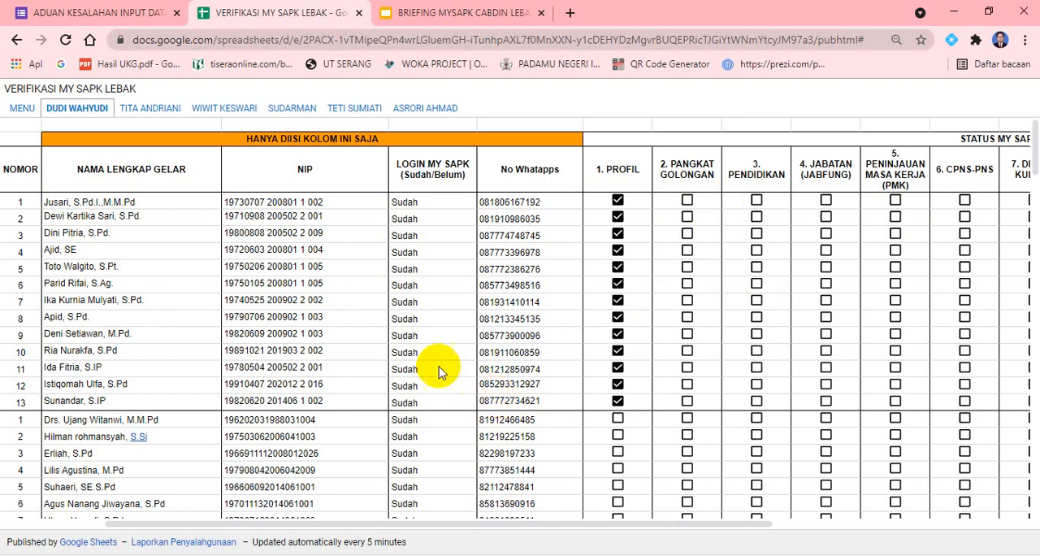
{"action": "scroll", "coordinate": [429, 365], "scroll_direction": "down", "scroll_amount": 2}
{"action": "scroll", "coordinate": [406, 379], "scroll_direction": "up", "scroll_amount": 2}
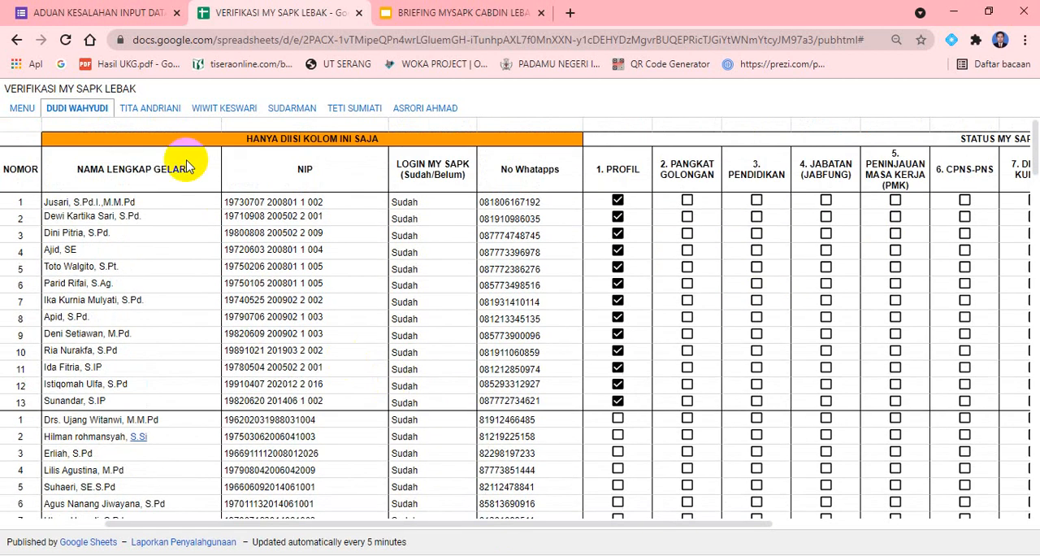
Go through the other five verifiers' sheets, finishing with the SKh verifier's staff list from its first column
{"action": "left_click", "coordinate": [146, 108]}
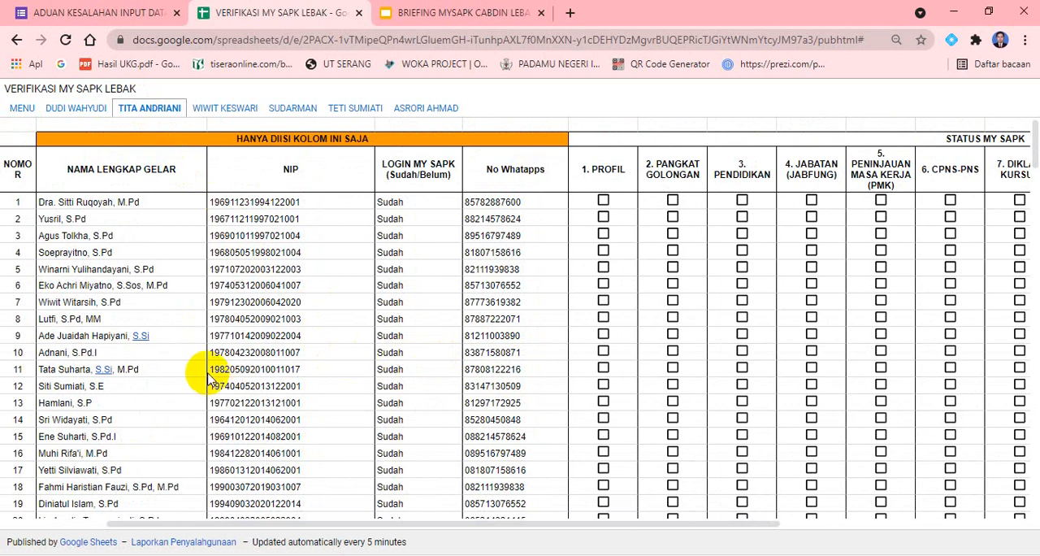
{"action": "left_click", "coordinate": [230, 107]}
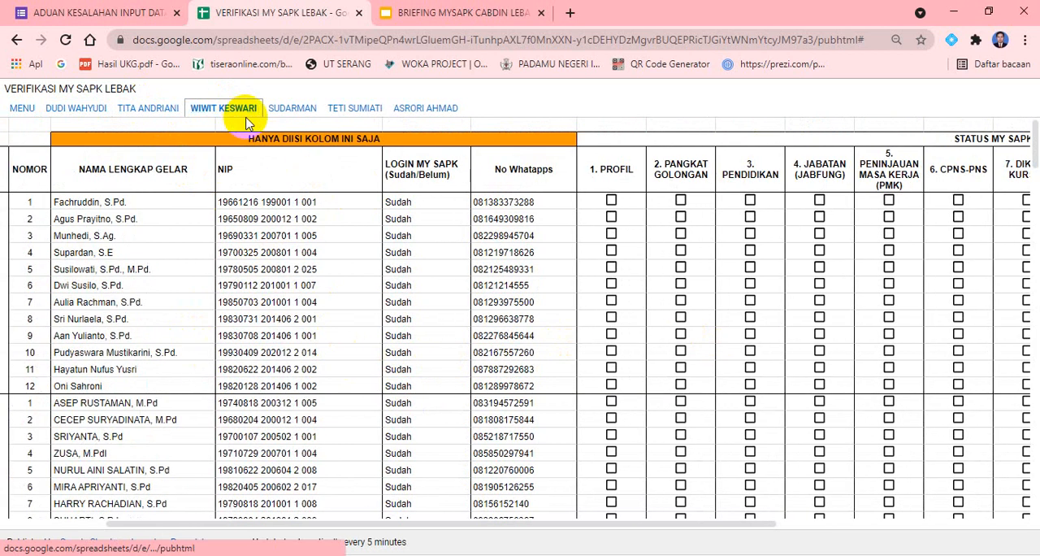
{"action": "left_click", "coordinate": [289, 108]}
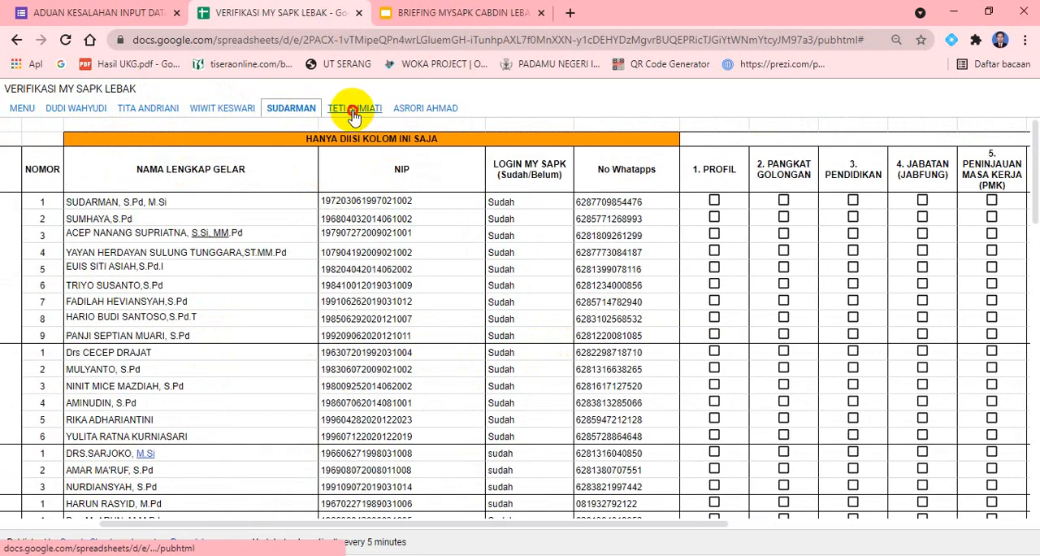
{"action": "left_click", "coordinate": [352, 108]}
{"action": "left_click", "coordinate": [424, 108]}
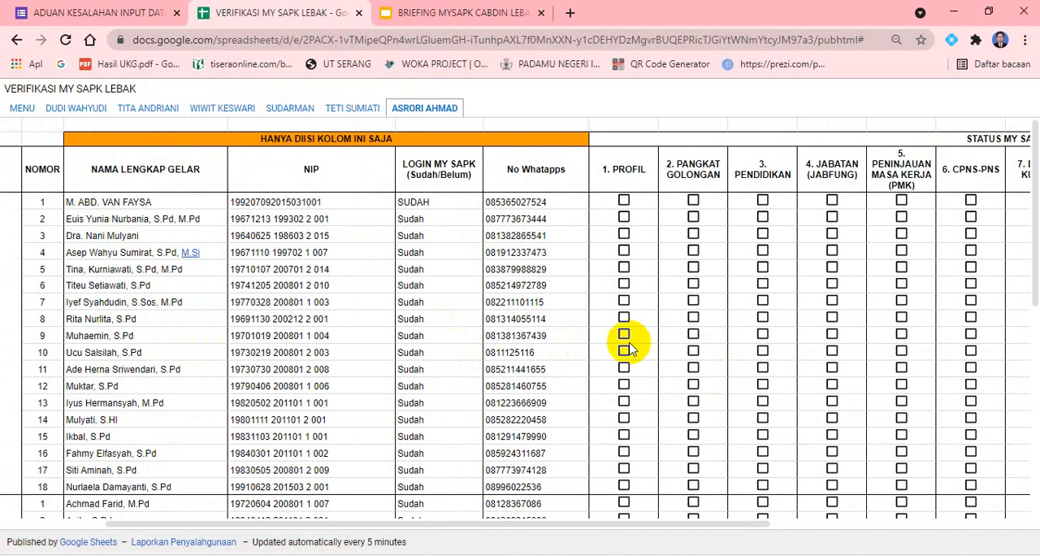
{"action": "left_click_drag", "start_coordinate": [383, 528], "coordinate": [217, 511]}
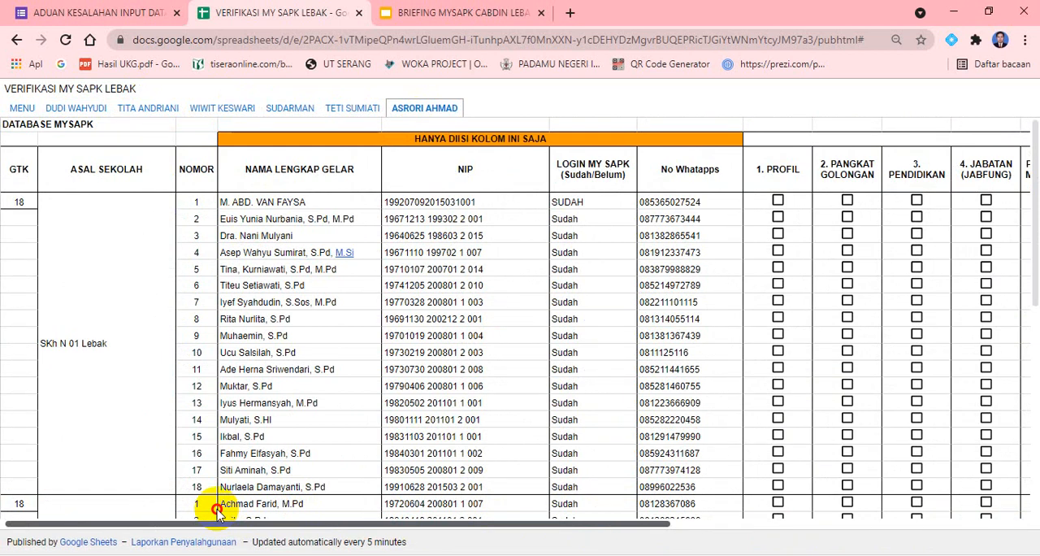
{"action": "left_click_drag", "start_coordinate": [218, 511], "coordinate": [247, 514]}
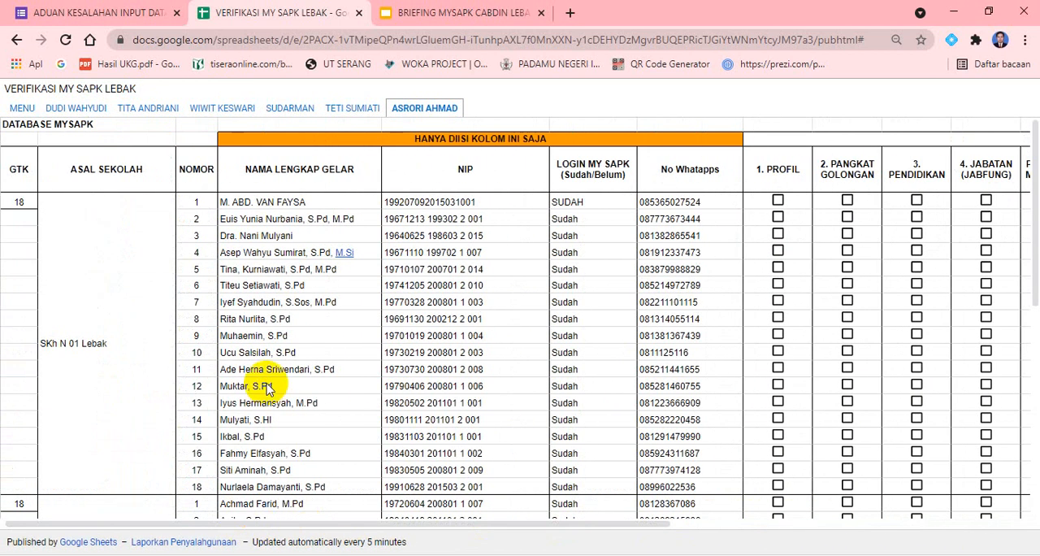
Return to the ADUAN KESALAHAN INPUT DATA form and fill in the respondent's e-mail address
{"action": "left_click", "coordinate": [89, 13]}
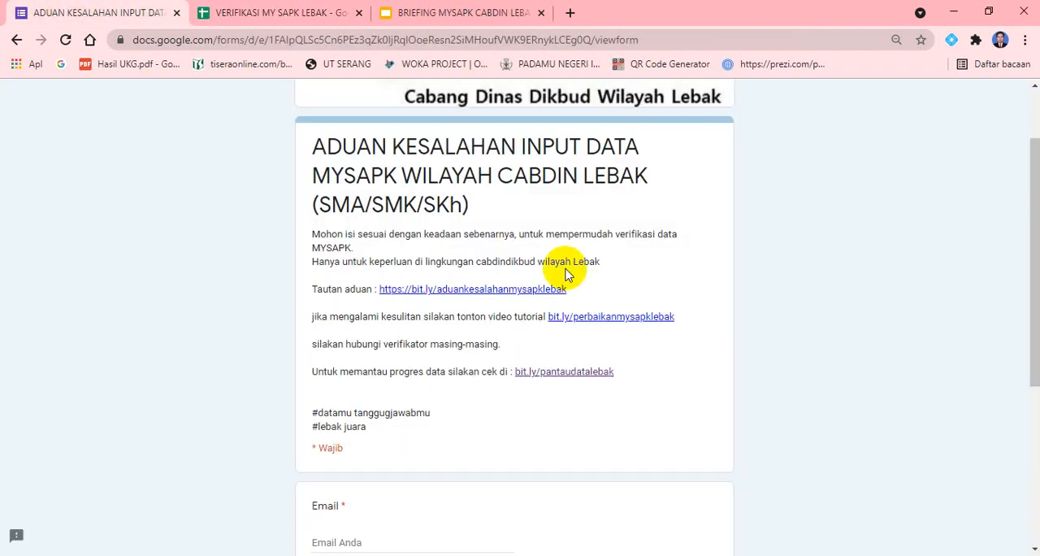
{"action": "scroll", "coordinate": [805, 381], "scroll_direction": "down", "scroll_amount": 2}
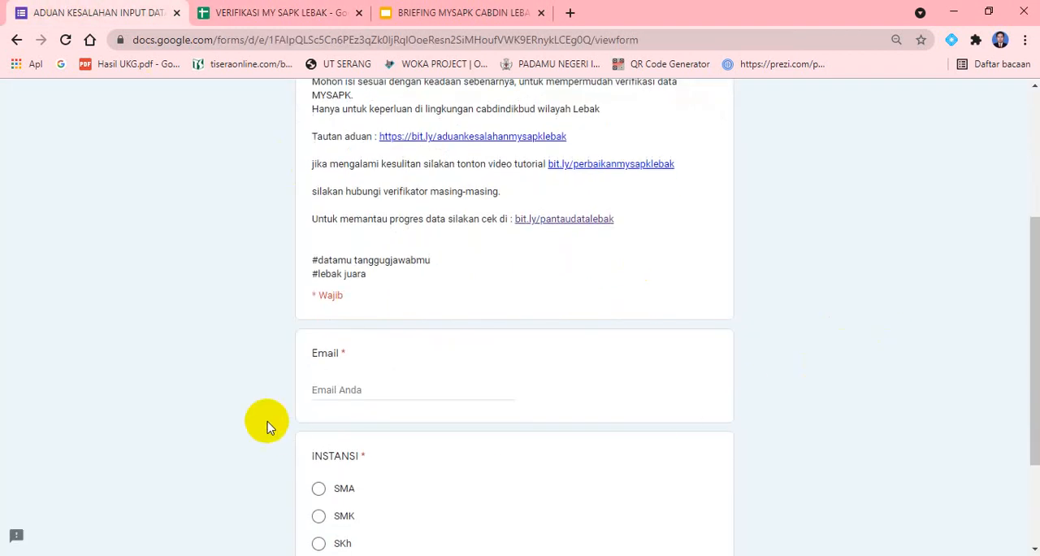
{"action": "scroll", "coordinate": [268, 427], "scroll_direction": "down", "scroll_amount": 1}
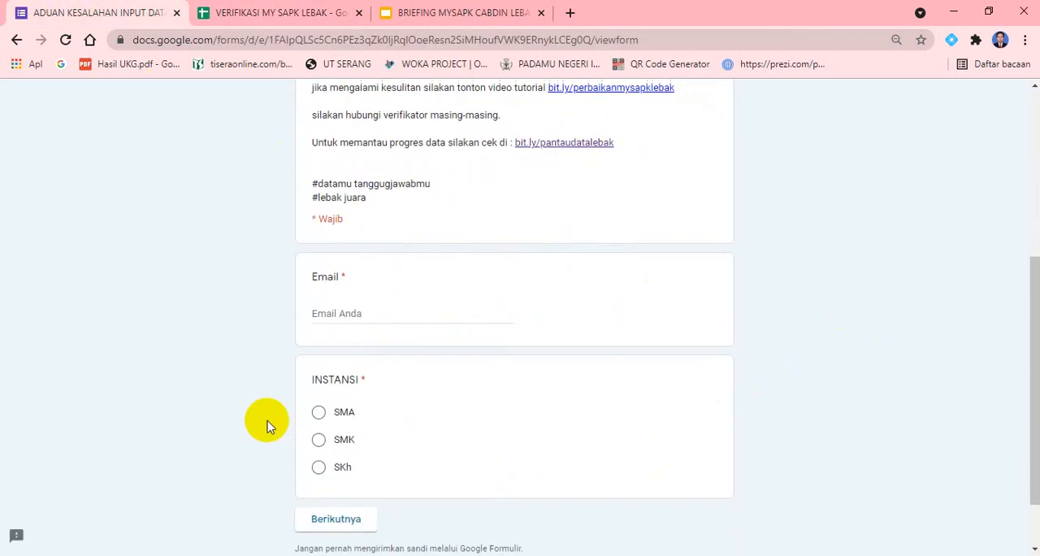
{"action": "left_click", "coordinate": [346, 309]}
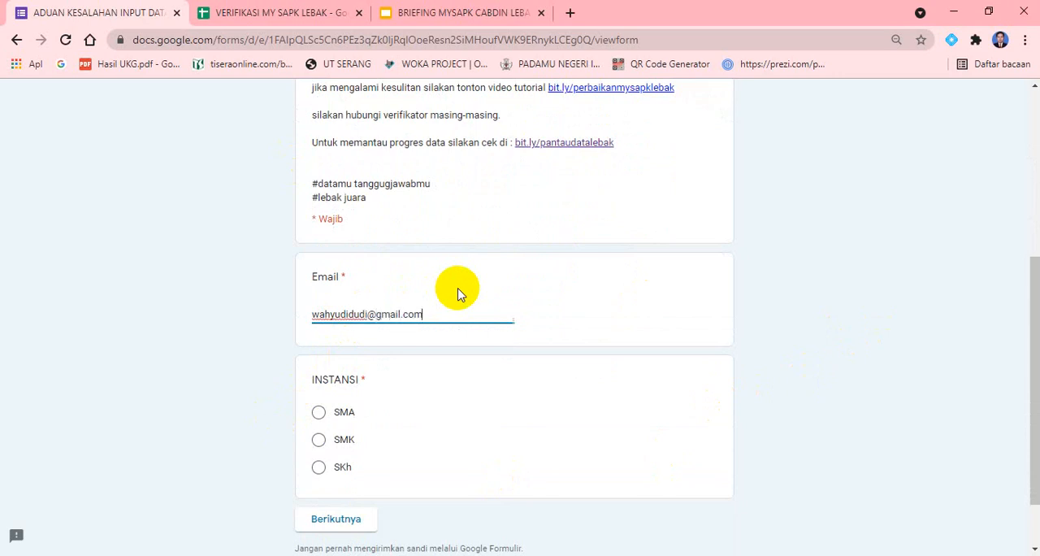
{"action": "left_click", "coordinate": [828, 351]}
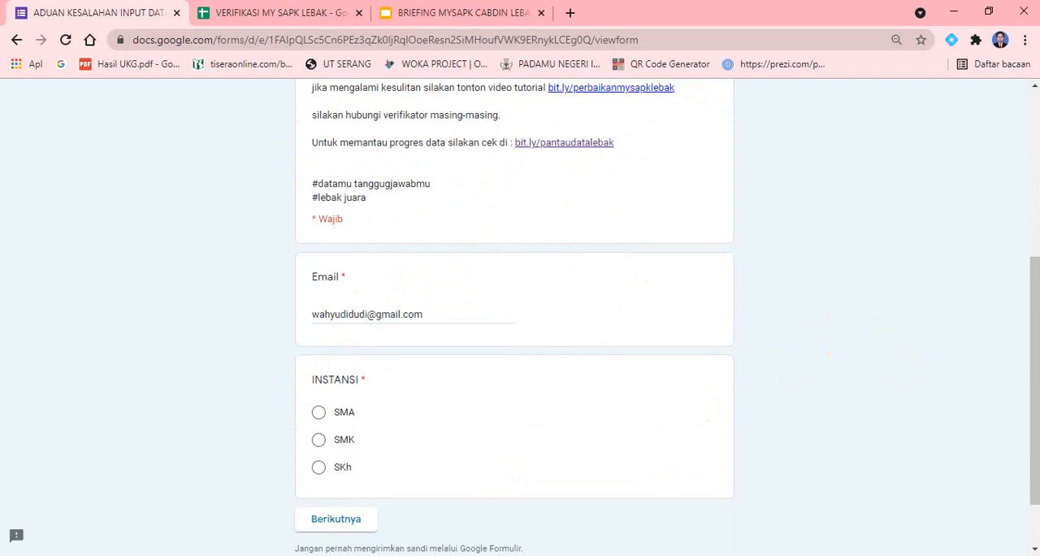
Choose SMA as the INSTANSI and continue to the form's next section
{"action": "left_click_drag", "start_coordinate": [1029, 321], "coordinate": [1029, 377]}
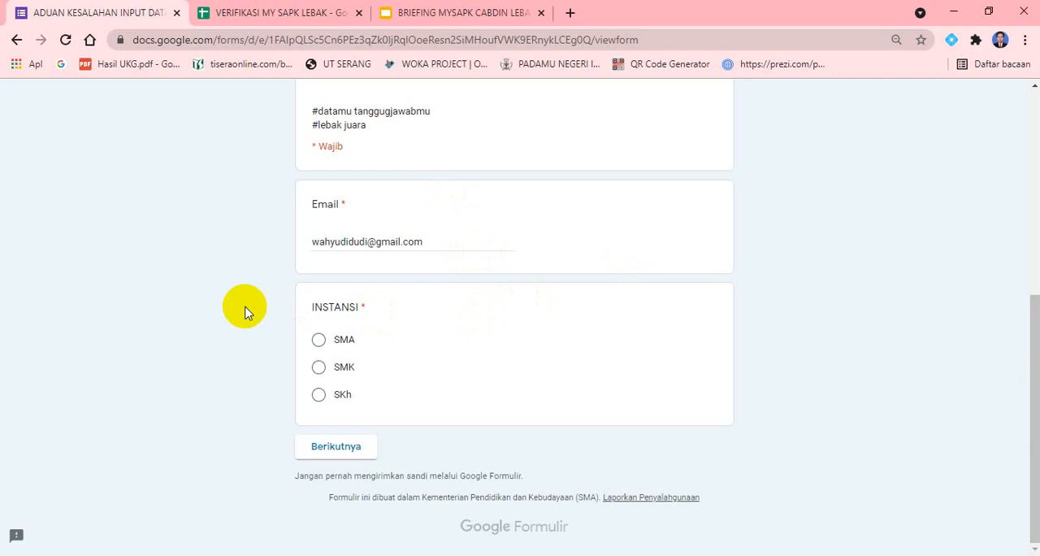
{"action": "left_click", "coordinate": [320, 342]}
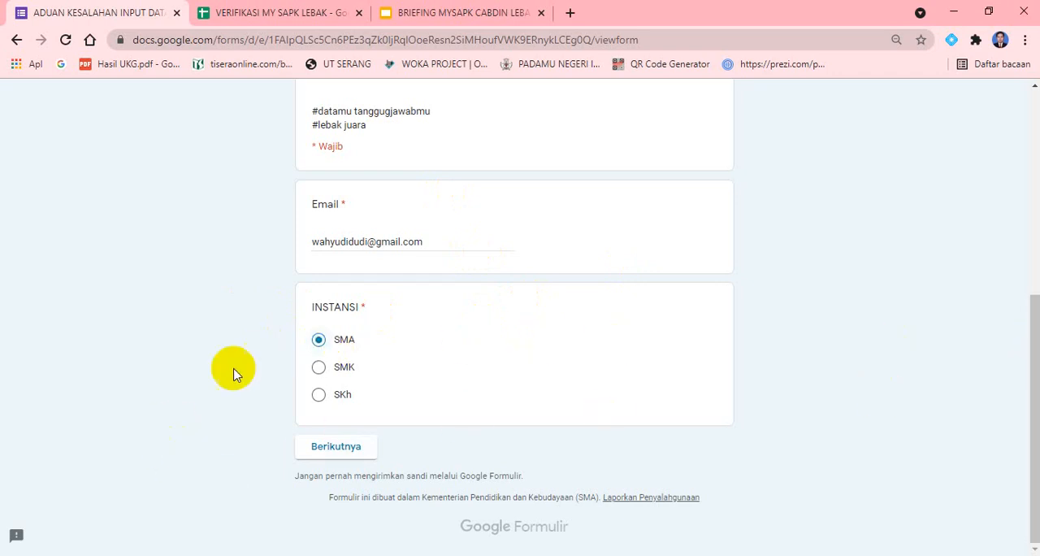
{"action": "left_click", "coordinate": [348, 450]}
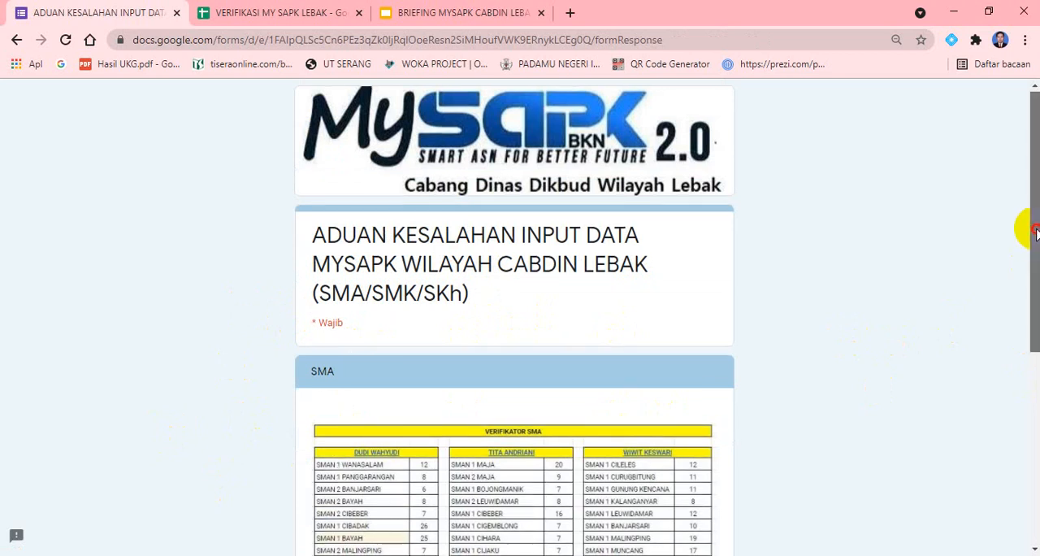
Try each Verifikator option against the SMA school table, settle on the first listed verifier and continue
{"action": "left_click_drag", "start_coordinate": [1034, 237], "coordinate": [1033, 321]}
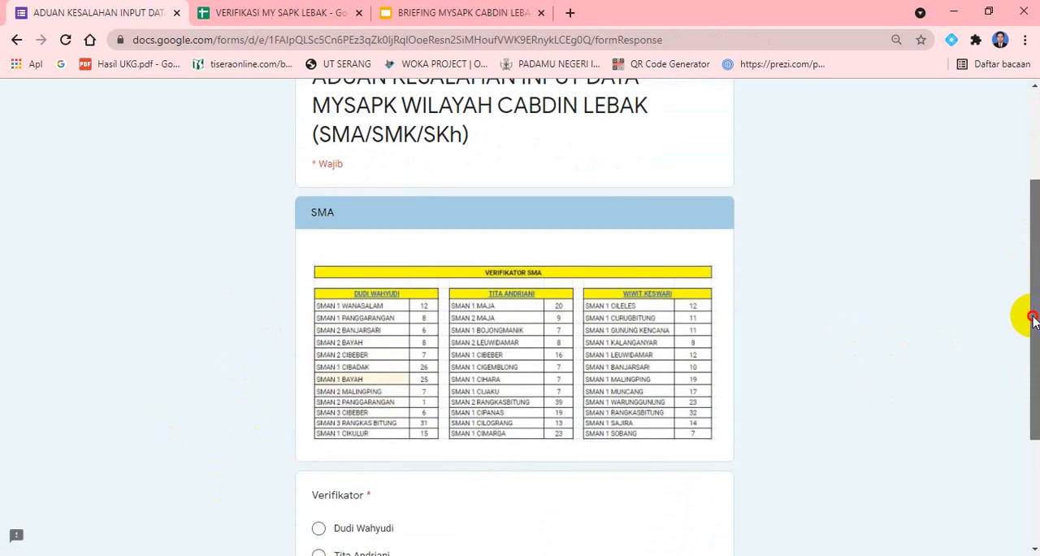
{"action": "left_click_drag", "start_coordinate": [1032, 320], "coordinate": [1029, 385]}
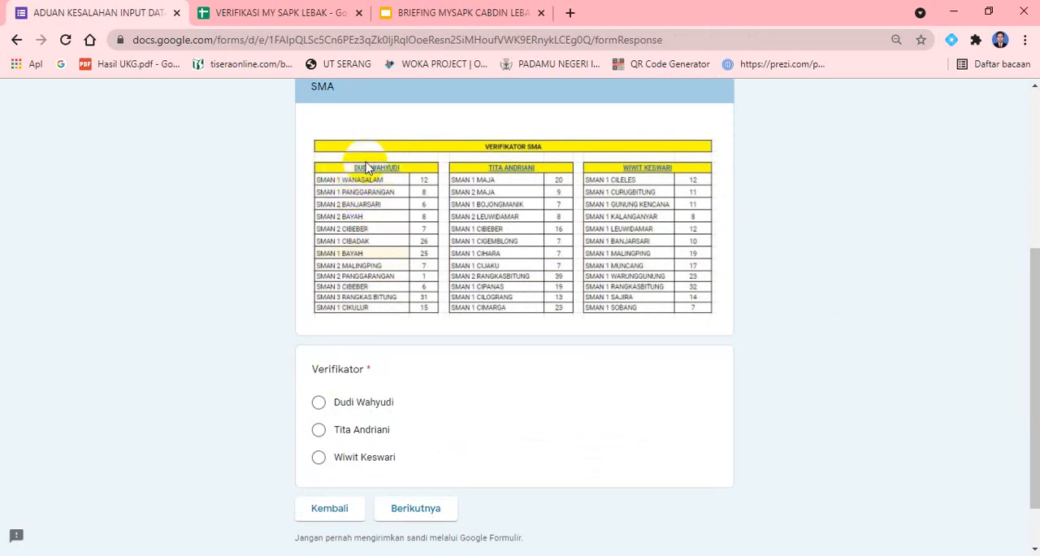
{"action": "left_click", "coordinate": [319, 404]}
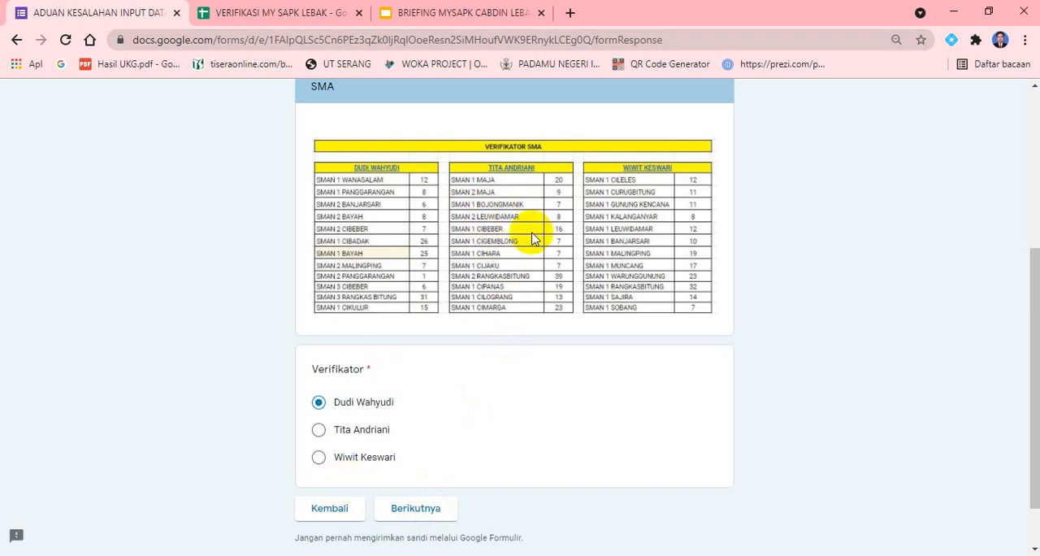
{"action": "left_click", "coordinate": [318, 430]}
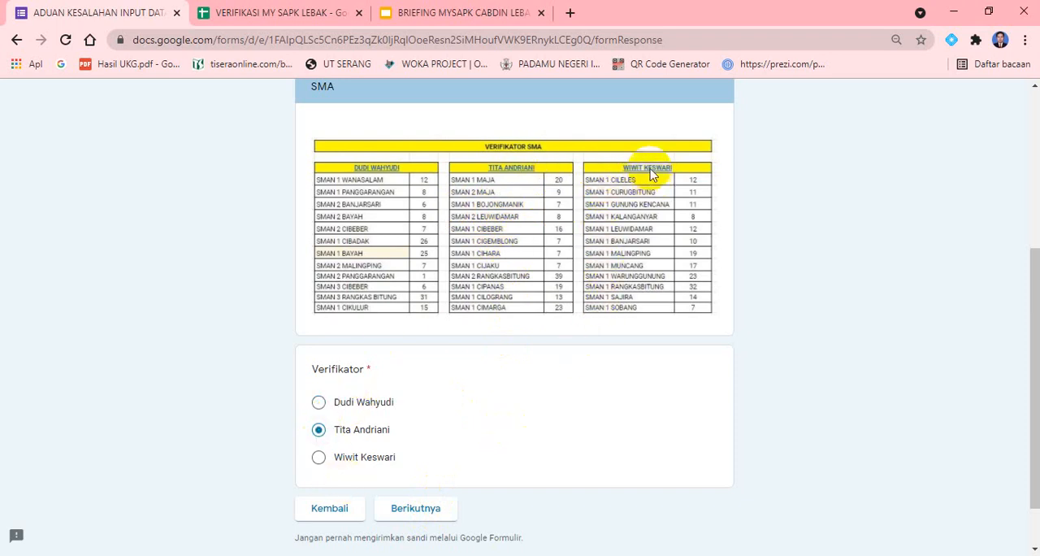
{"action": "left_click", "coordinate": [319, 457]}
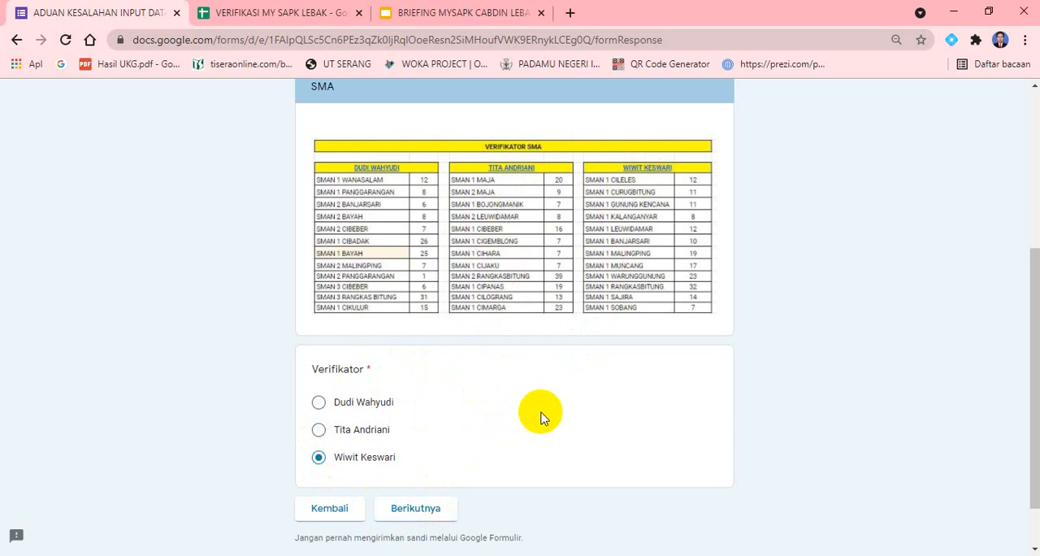
{"action": "left_click", "coordinate": [320, 405]}
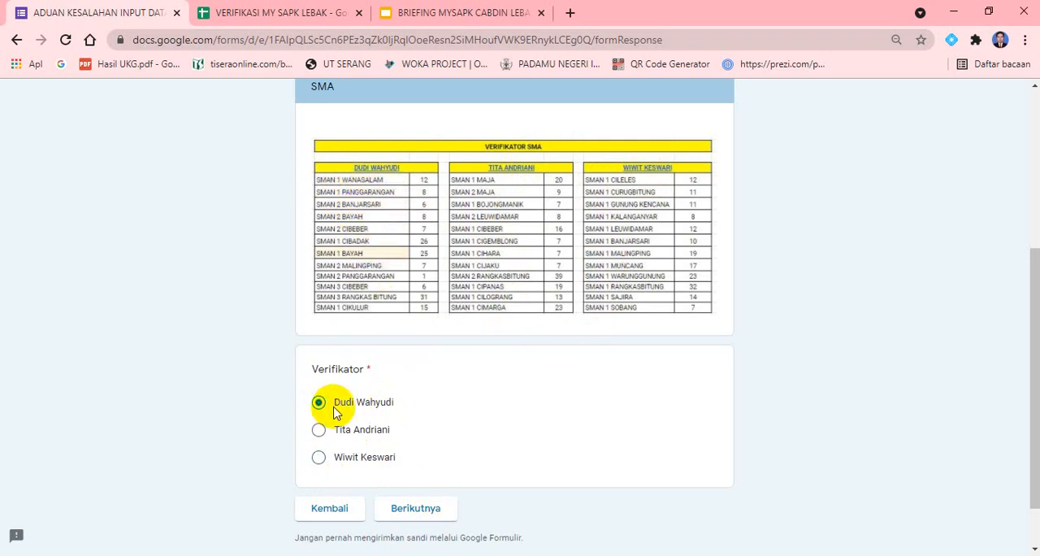
{"action": "left_click", "coordinate": [437, 511]}
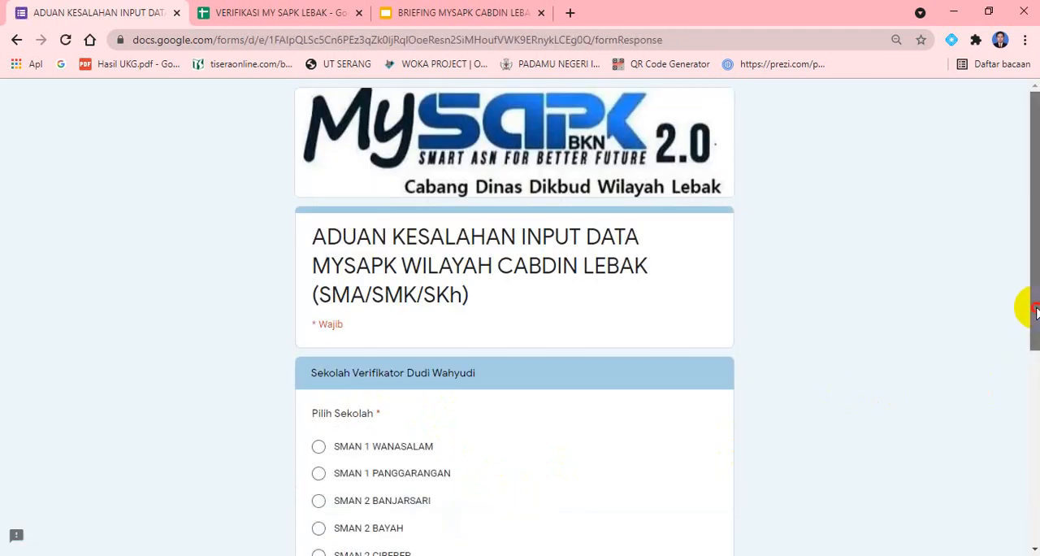
Select SMAN 1 WANASALAM under Pilih Sekolah and continue to the next section
{"action": "left_click_drag", "start_coordinate": [1036, 313], "coordinate": [1034, 432]}
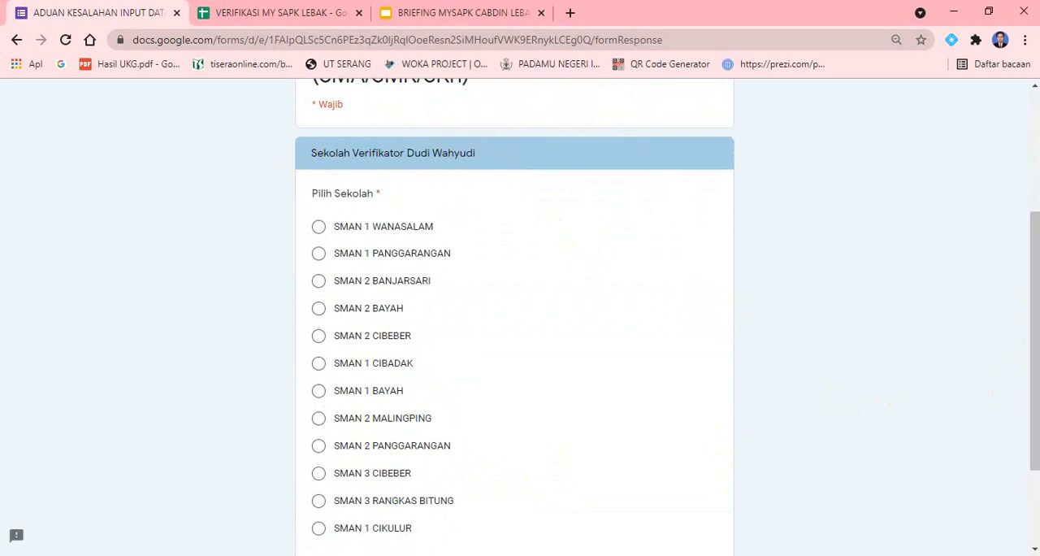
{"action": "left_click_drag", "start_coordinate": [1030, 318], "coordinate": [1033, 333]}
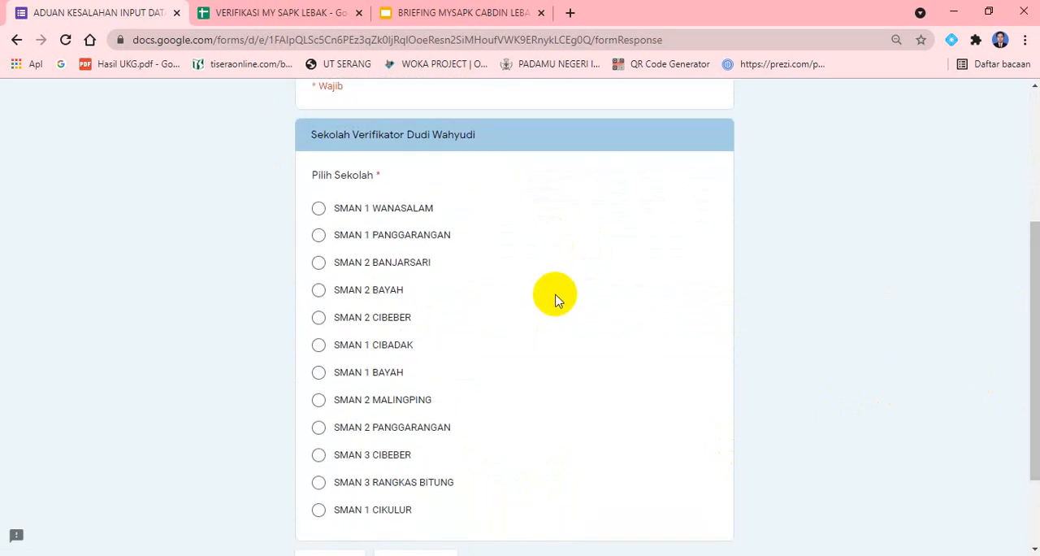
{"action": "left_click", "coordinate": [319, 209]}
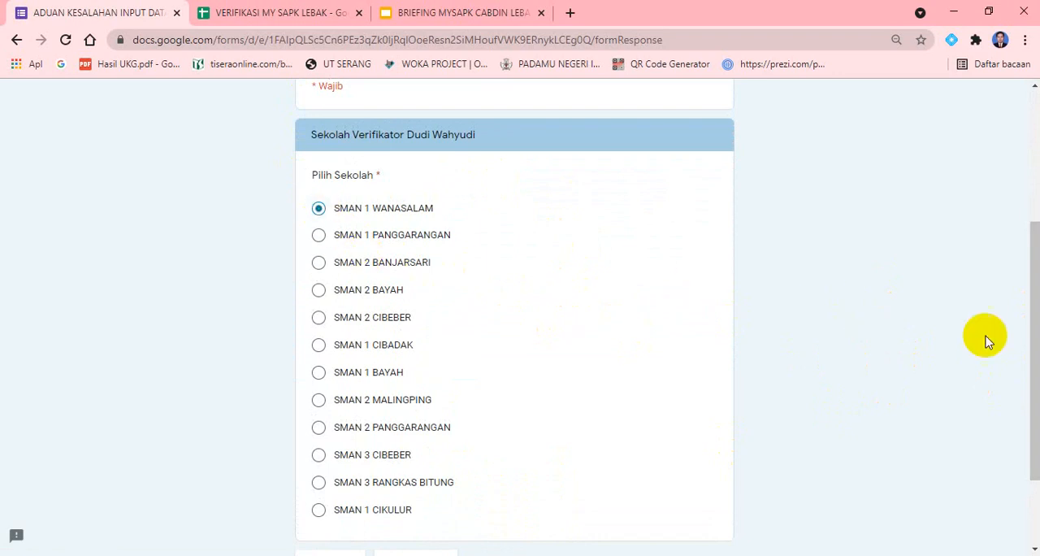
{"action": "left_click_drag", "start_coordinate": [1039, 334], "coordinate": [1039, 368]}
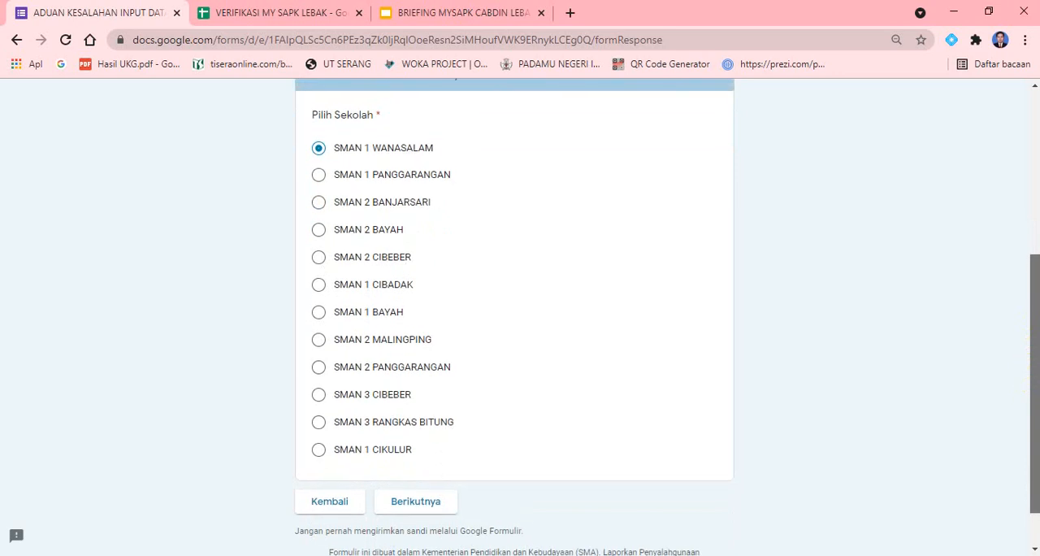
{"action": "left_click", "coordinate": [430, 505]}
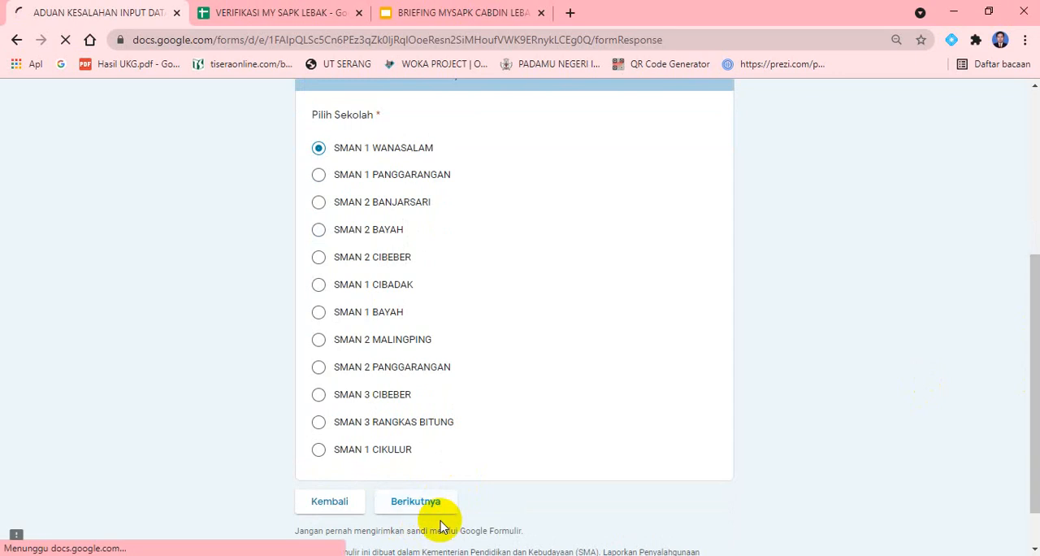
Review the Aduan Perbaikan Data section's fields and open the linked complaint format spreadsheet
{"action": "left_click_drag", "start_coordinate": [1037, 278], "coordinate": [1031, 320]}
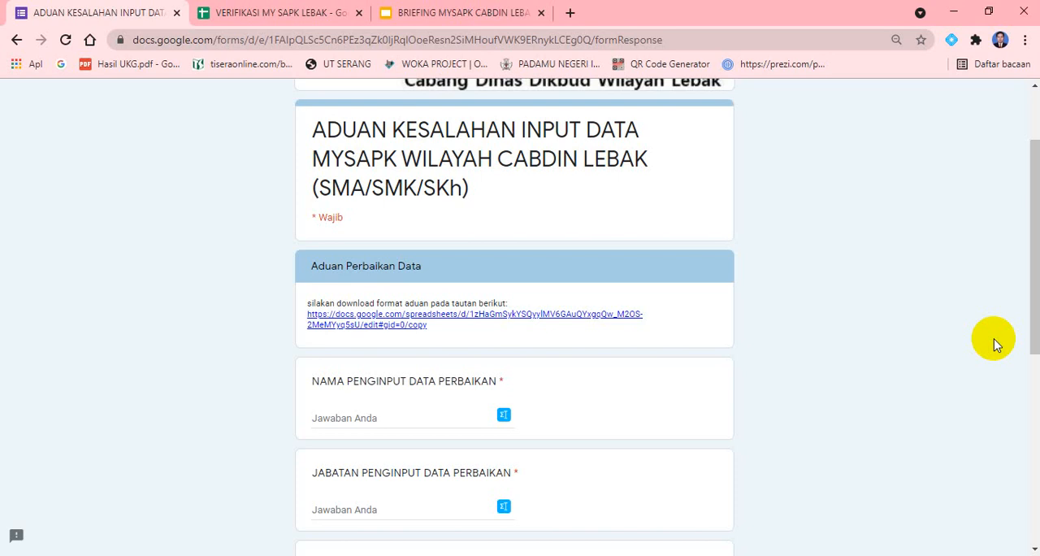
{"action": "scroll", "coordinate": [1029, 304], "scroll_direction": "down", "scroll_amount": 1}
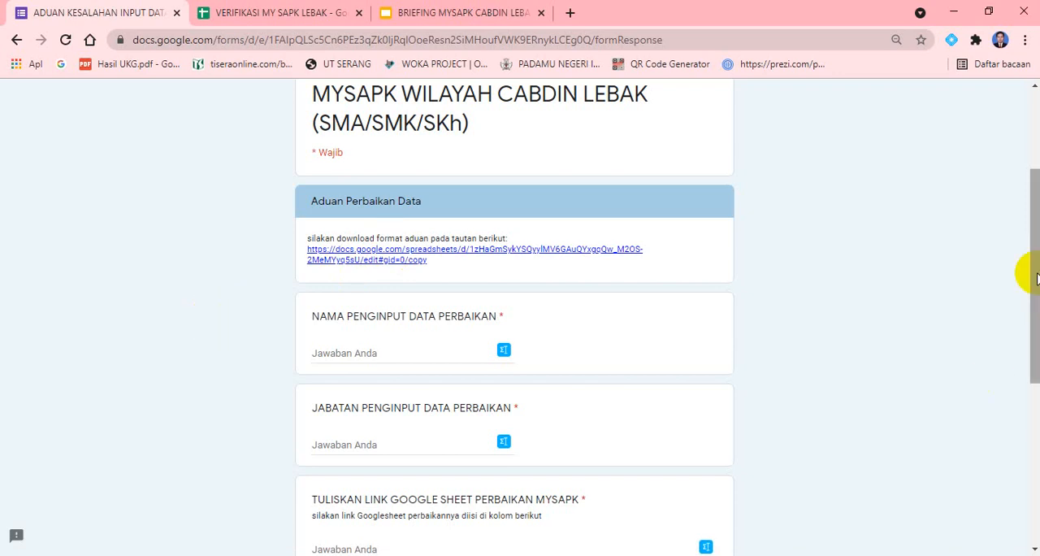
{"action": "left_click_drag", "start_coordinate": [1025, 273], "coordinate": [1036, 333]}
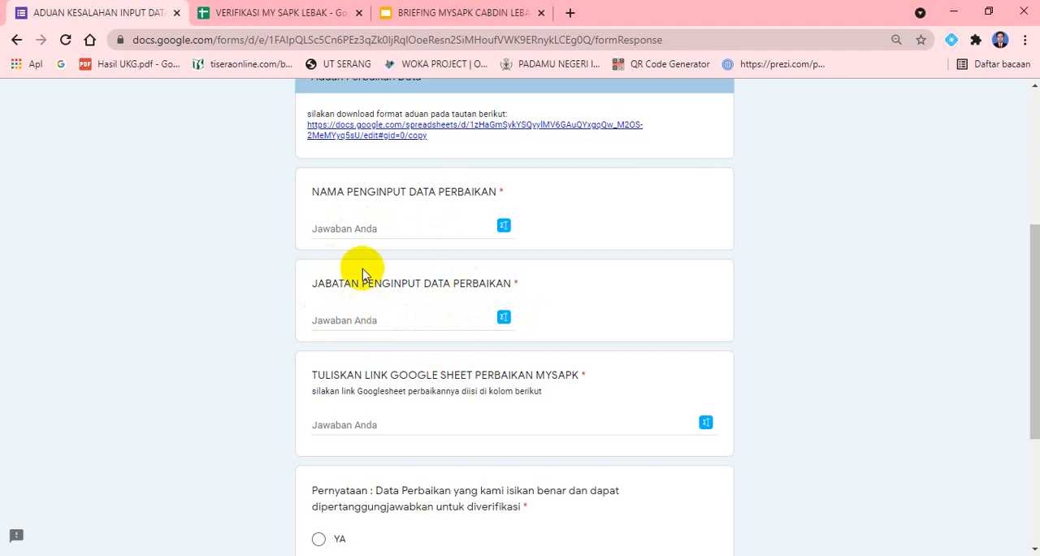
{"action": "scroll", "coordinate": [365, 259], "scroll_direction": "up", "scroll_amount": 2}
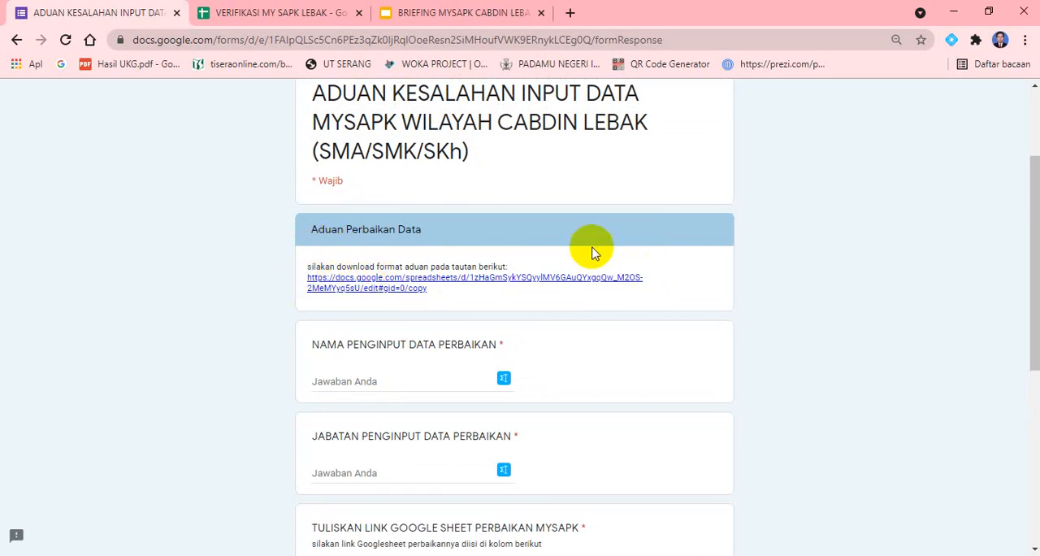
{"action": "left_click", "coordinate": [388, 286]}
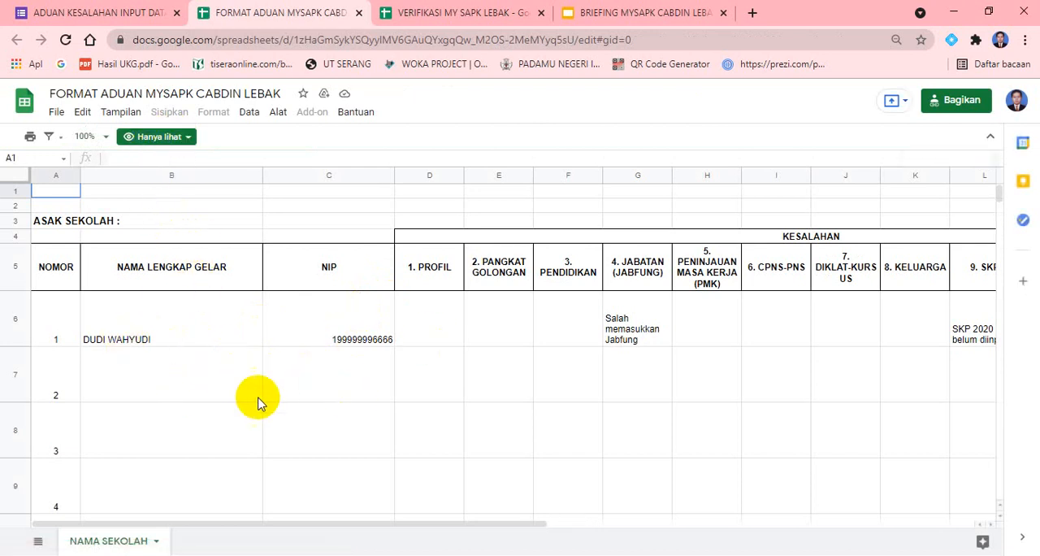
Examine the sample entry and KESALAHAN columns in the complaint format sheet, along with its available download formats
{"action": "left_click", "coordinate": [192, 373]}
{"action": "left_click", "coordinate": [151, 335]}
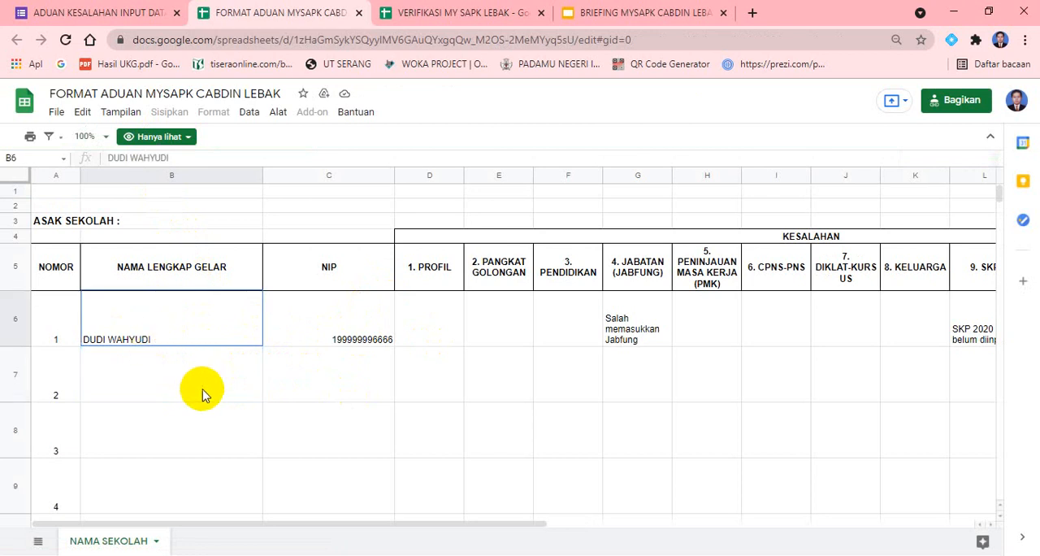
{"action": "scroll", "coordinate": [204, 395], "scroll_direction": "down", "scroll_amount": 1}
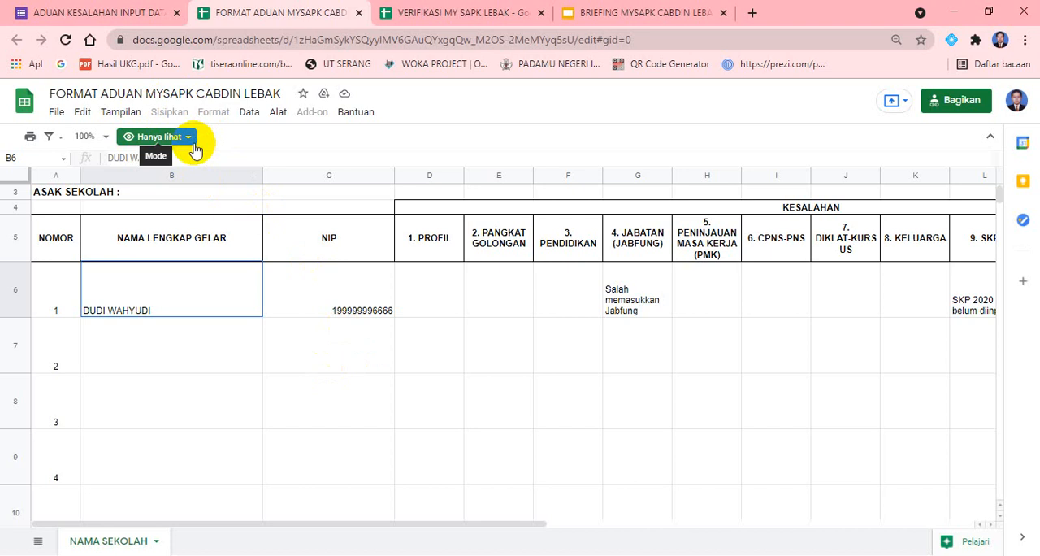
{"action": "left_click_drag", "start_coordinate": [210, 527], "coordinate": [251, 523]}
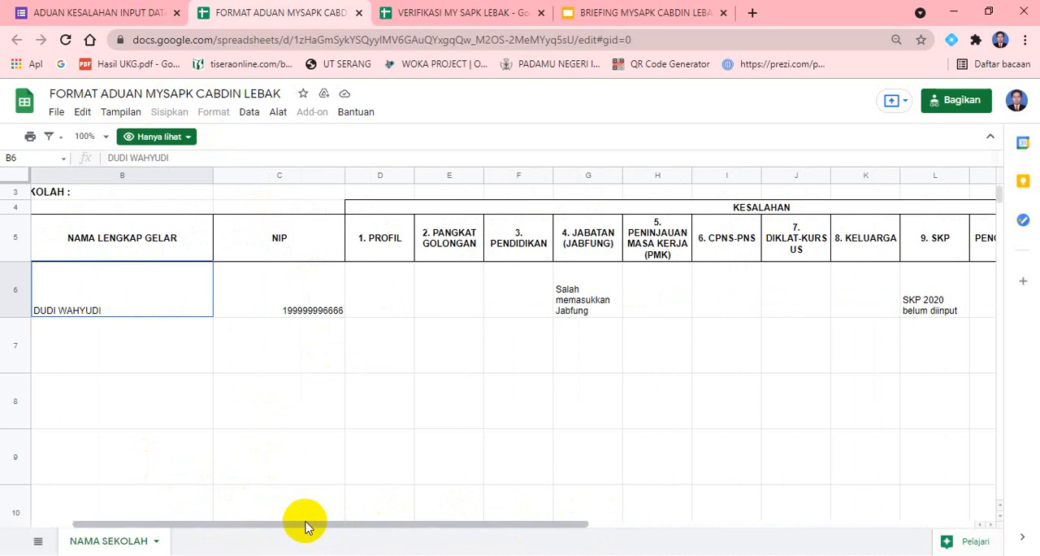
{"action": "left_click_drag", "start_coordinate": [306, 525], "coordinate": [258, 521]}
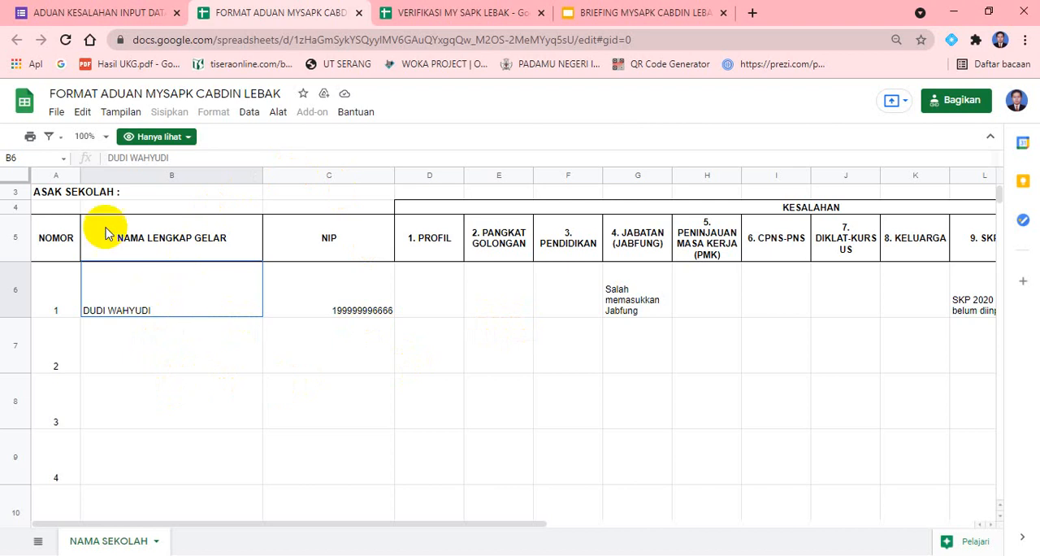
{"action": "left_click", "coordinate": [57, 113]}
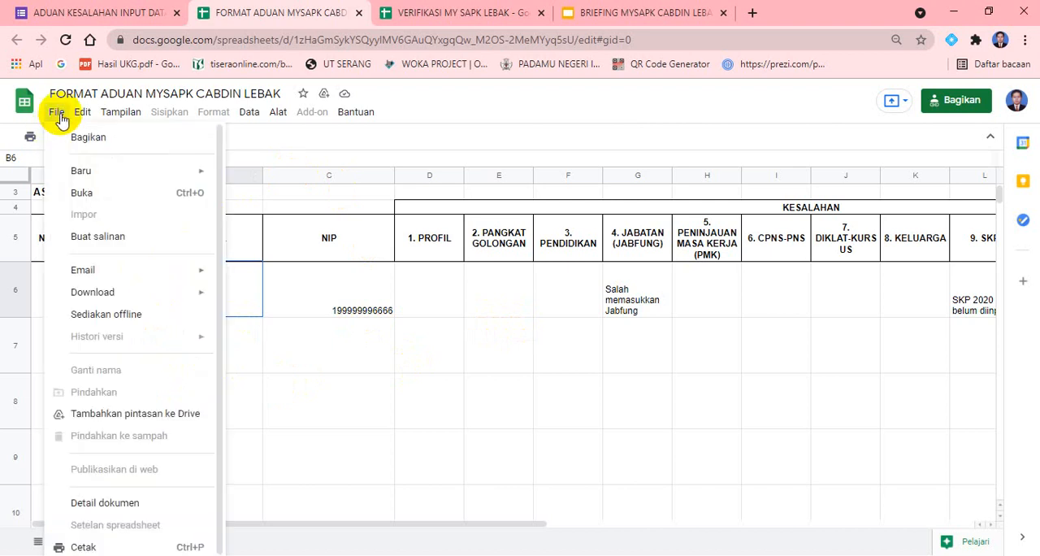
{"action": "left_click", "coordinate": [297, 379]}
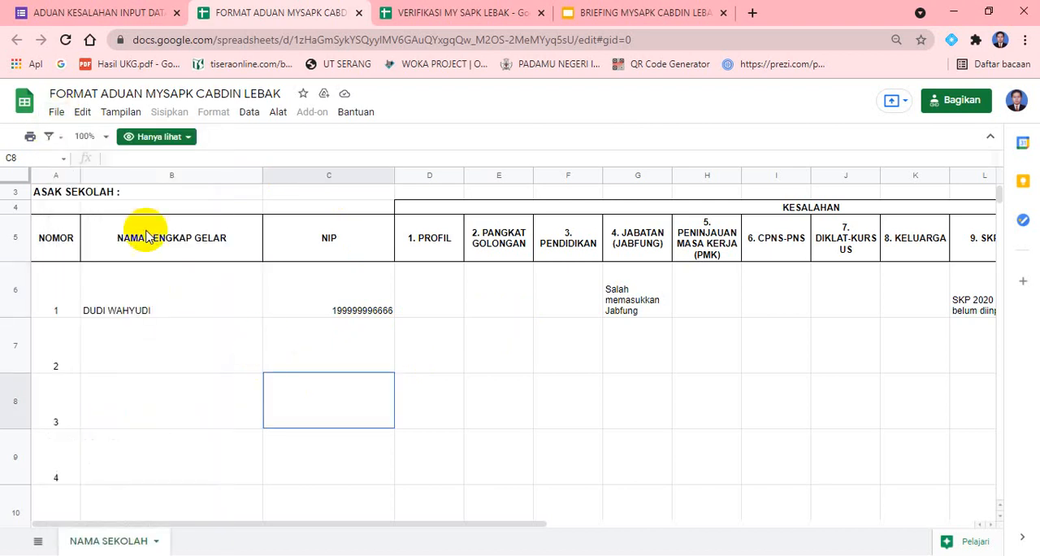
{"action": "left_click", "coordinate": [55, 115]}
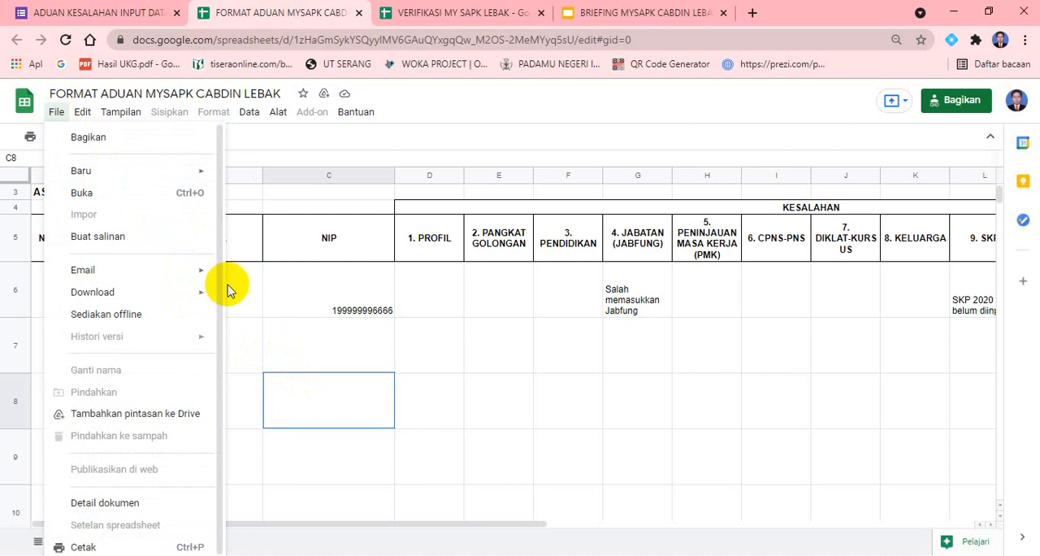
{"action": "mouse_move", "coordinate": [201, 297]}
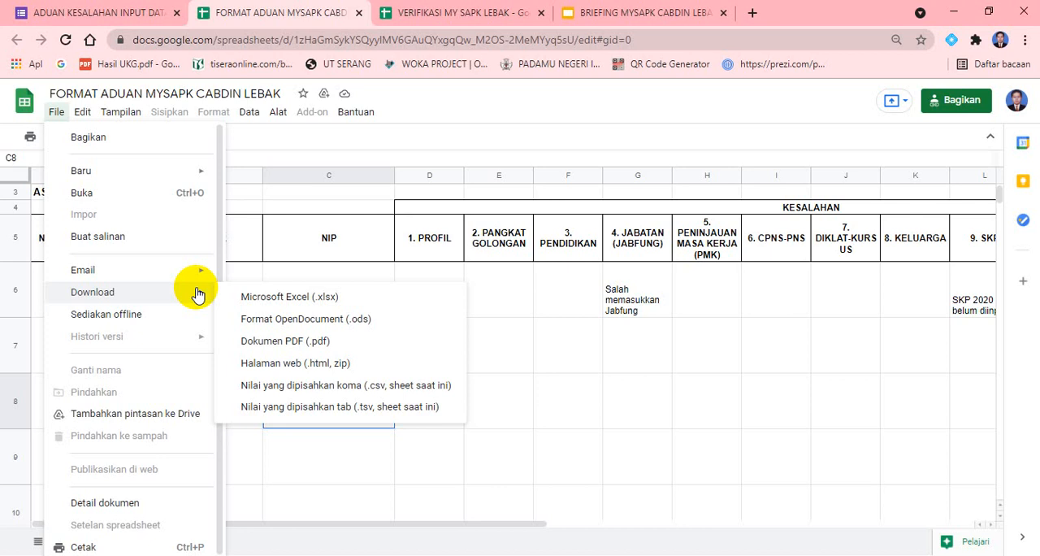
{"action": "left_click", "coordinate": [549, 336]}
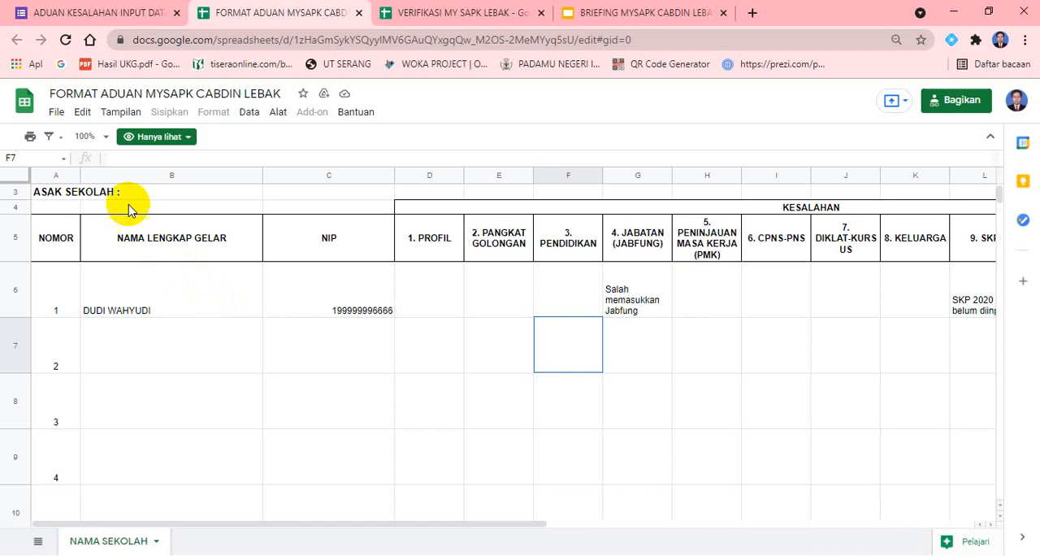
Start a copy of the spreadsheet and name it "SMAN 1 WANASALAM FORMAT ADUAN MYSAPK CABDIN LEBAK"
{"action": "left_click", "coordinate": [55, 116]}
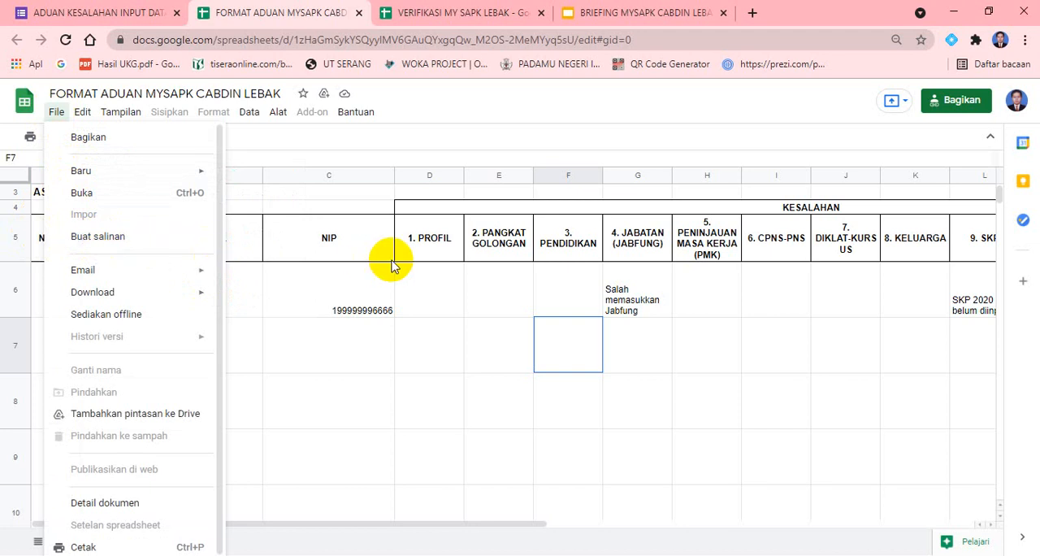
{"action": "left_click", "coordinate": [103, 242]}
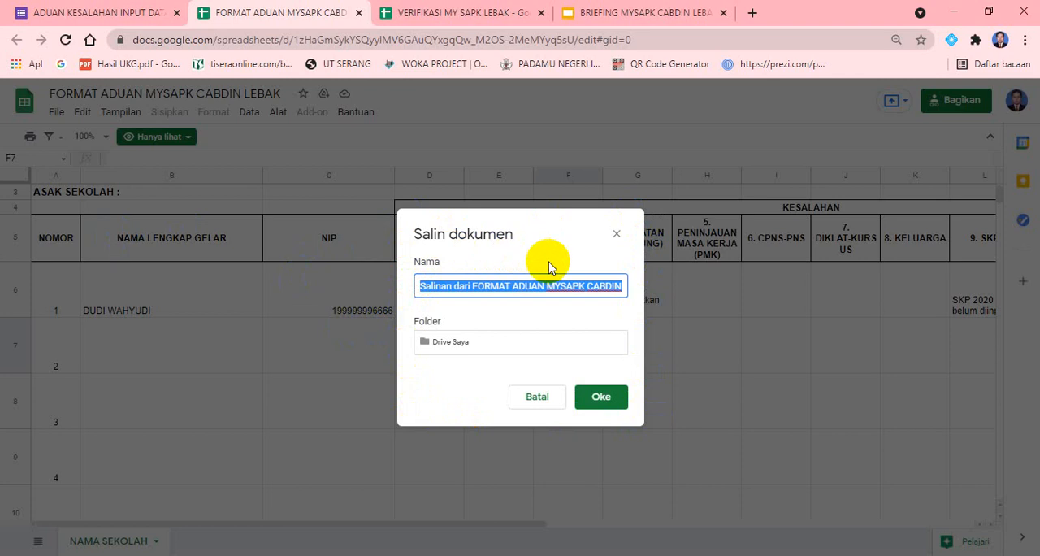
{"action": "left_click", "coordinate": [460, 286]}
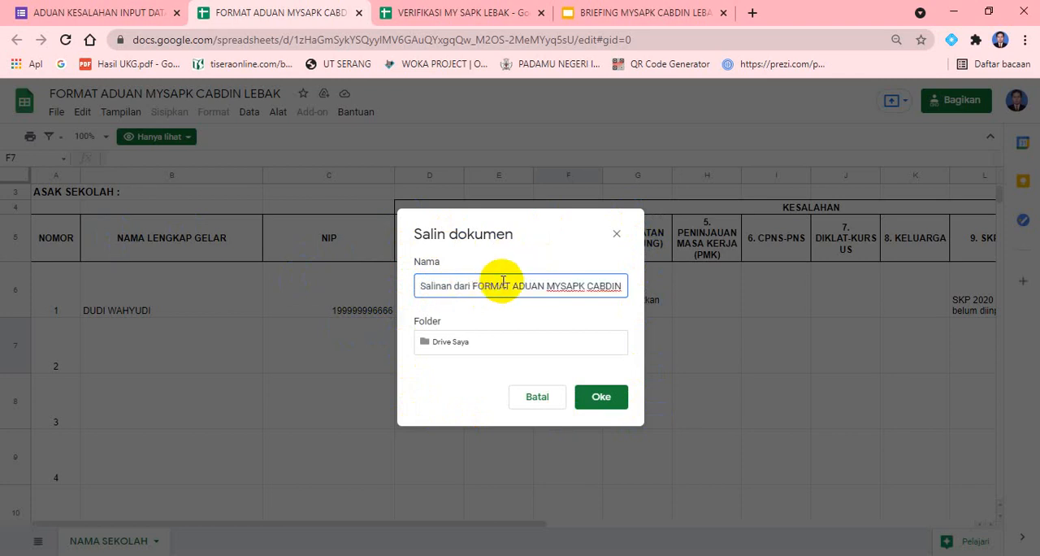
{"action": "key", "text": "BackSpace"}
{"action": "key", "text": "BackSpace"}
{"action": "key", "text": "BackSpace"}
{"action": "key", "text": "BackSpace"}
{"action": "key", "text": "BackSpace"}
{"action": "key", "text": "BackSpace"}
{"action": "key", "text": "BackSpace"}
{"action": "key", "text": "BackSpace"}
{"action": "key", "text": "BackSpace"}
{"action": "key", "text": "BackSpace"}
{"action": "key", "text": "BackSpace"}
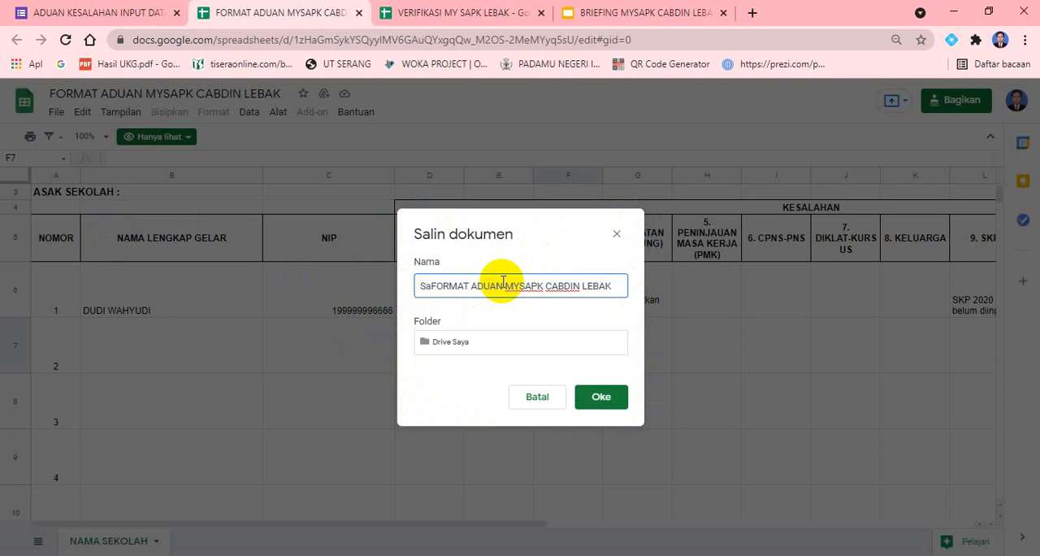
{"action": "key", "text": "BackSpace"}
{"action": "key", "text": "BackSpace"}
{"action": "type", "text": "SMAN 1"}
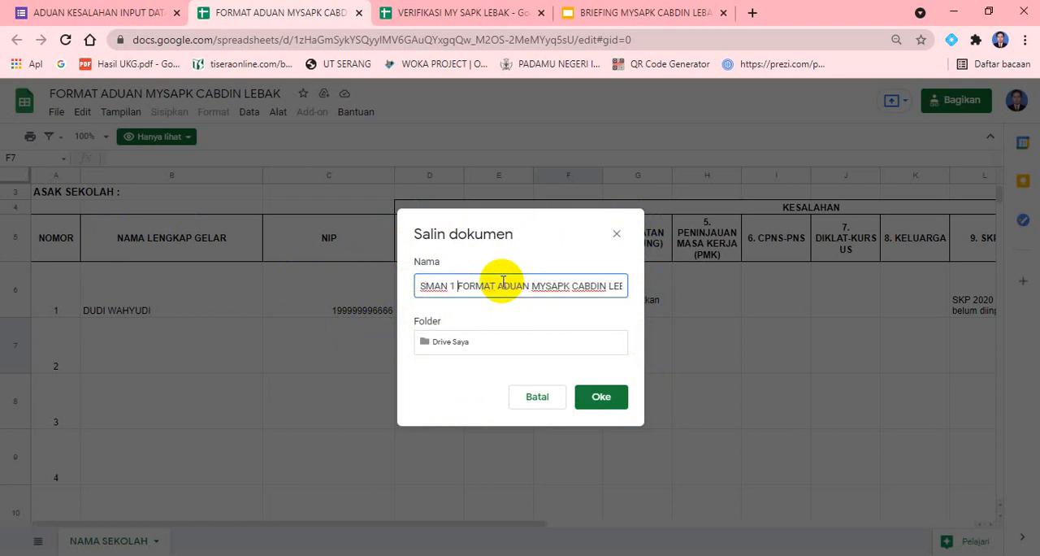
{"action": "type", "text": " WANASALAM"}
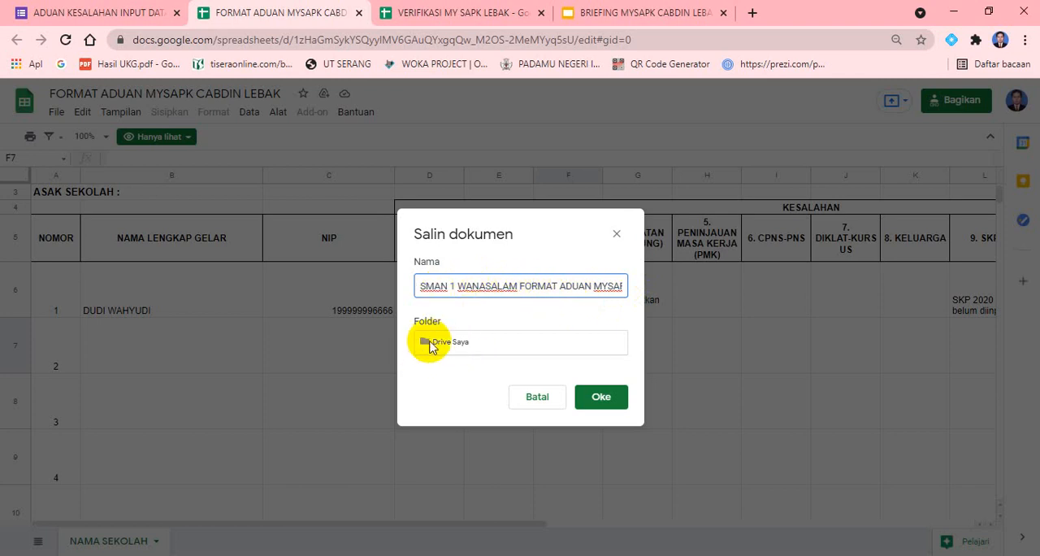
{"action": "left_click", "coordinate": [430, 345]}
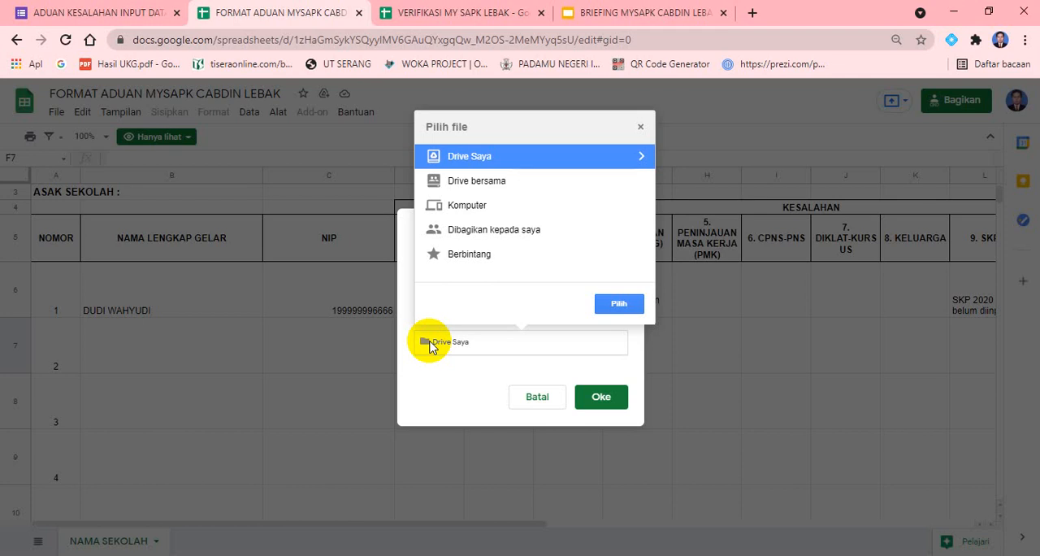
{"action": "left_click", "coordinate": [440, 399]}
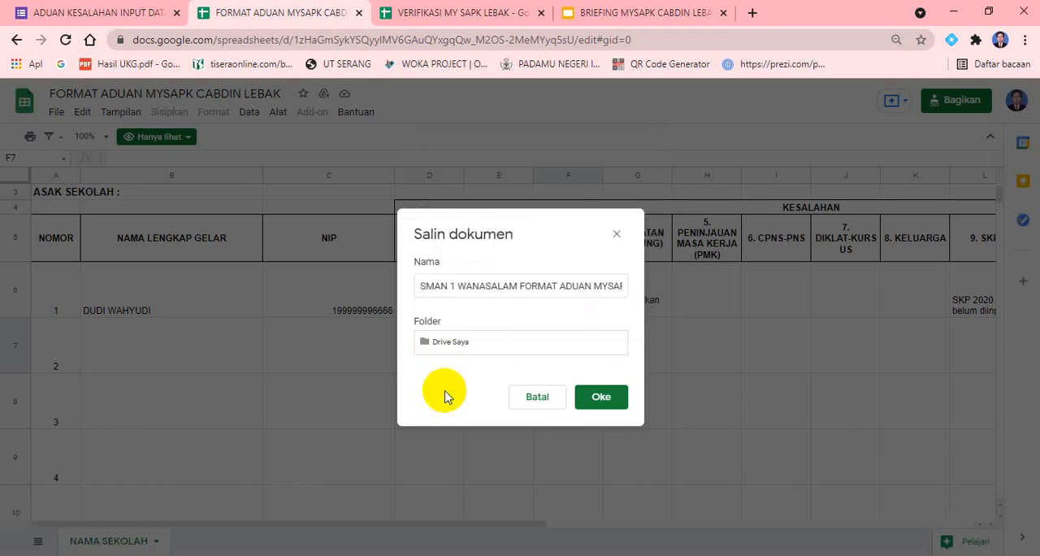
{"action": "left_click", "coordinate": [420, 283]}
{"action": "left_click_drag", "start_coordinate": [420, 283], "coordinate": [515, 282]}
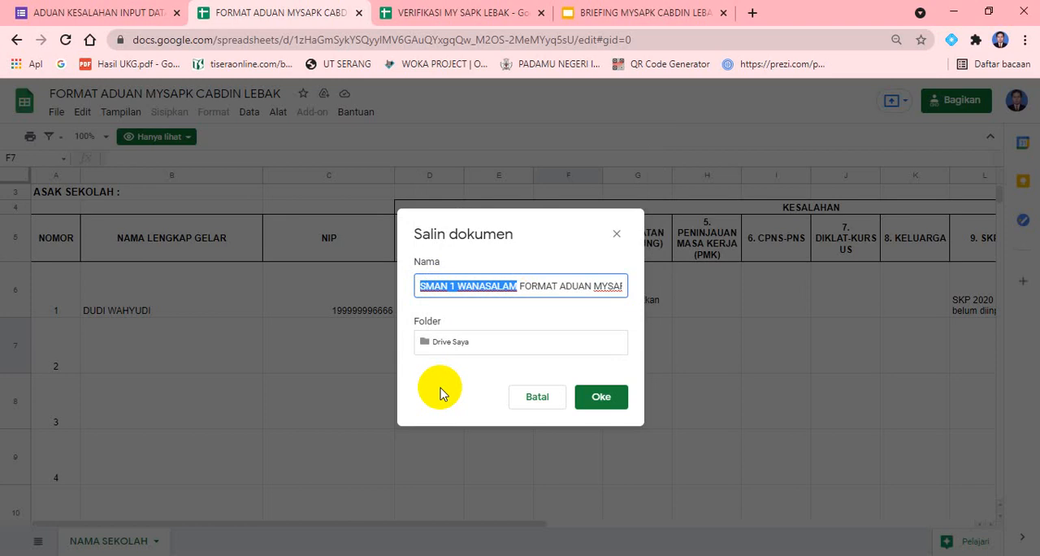
{"action": "left_click", "coordinate": [427, 345]}
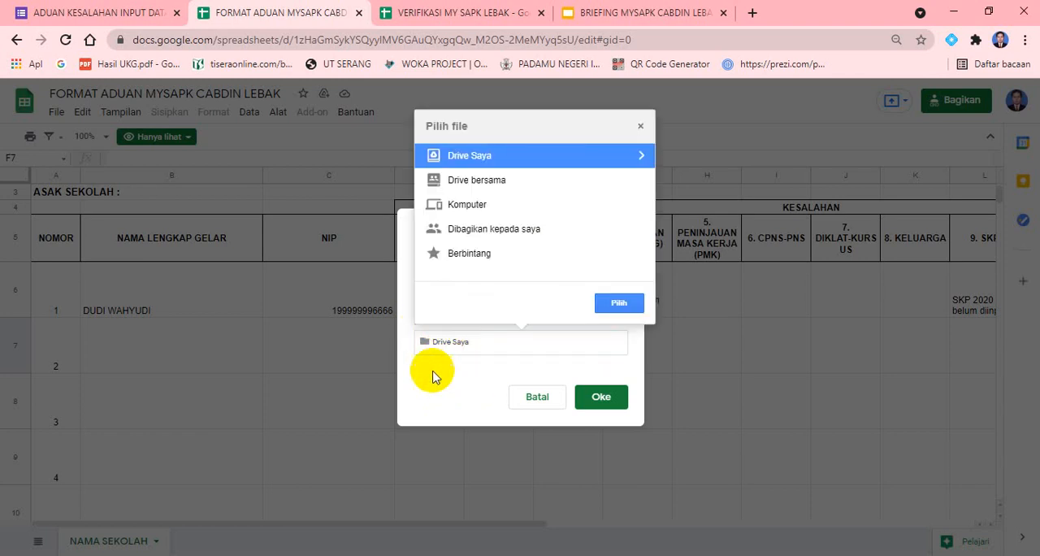
{"action": "left_click", "coordinate": [431, 372]}
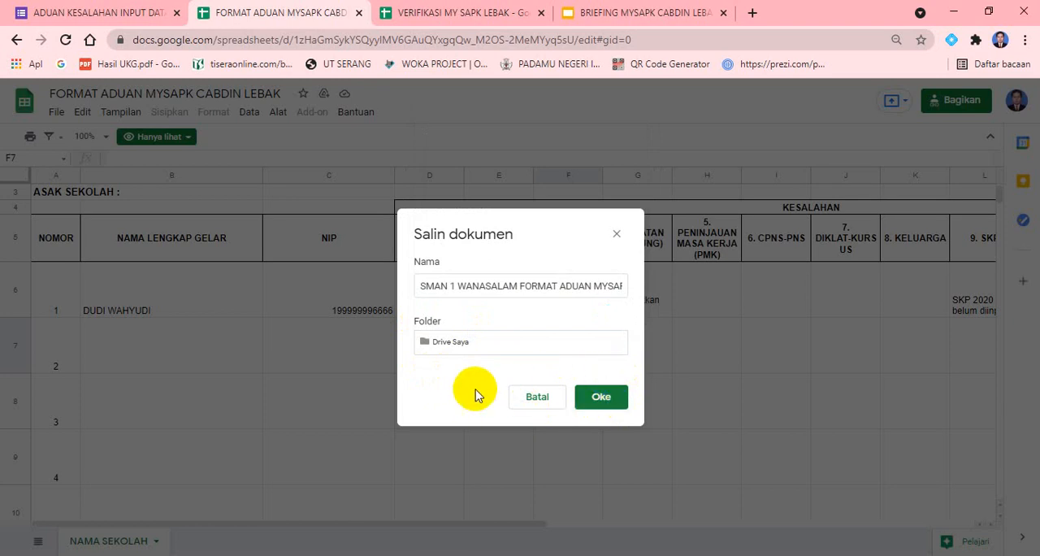
Try to create a folder named SMAN 1 WANASALAM in Drive Saya as the copy's destination
{"action": "left_click", "coordinate": [431, 346]}
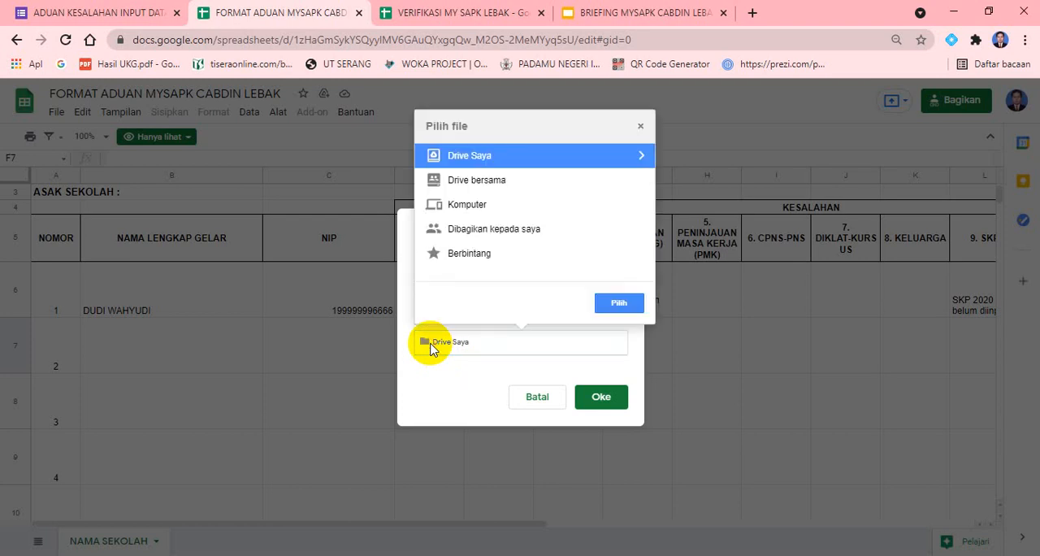
{"action": "left_click", "coordinate": [642, 156]}
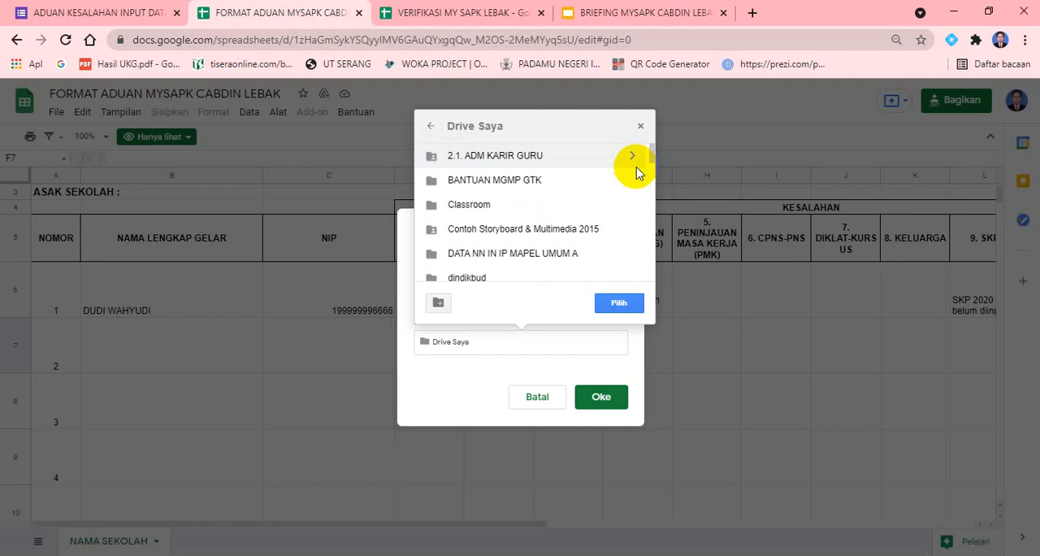
{"action": "left_click", "coordinate": [439, 303]}
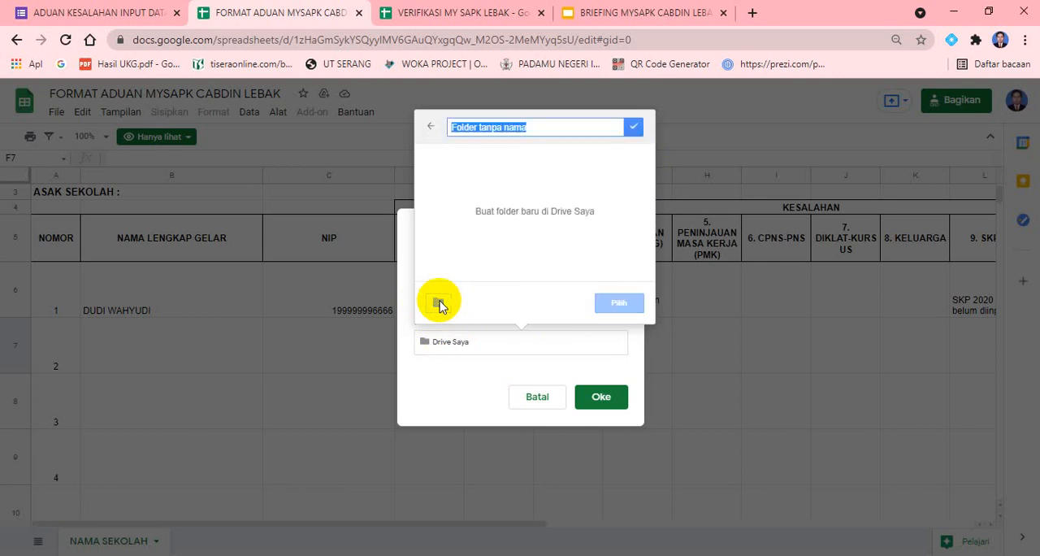
{"action": "type", "text": "SMAN"}
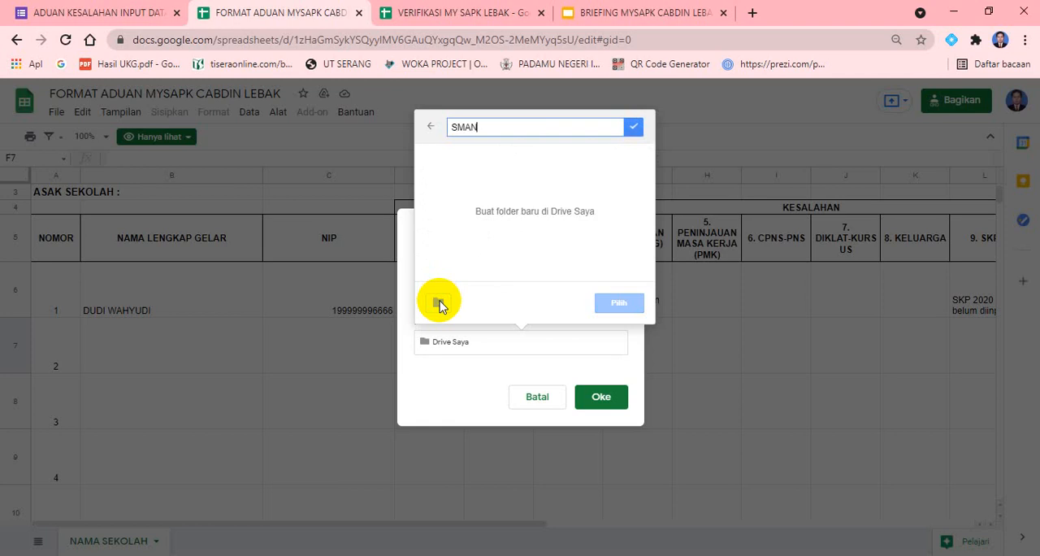
{"action": "type", "text": " 1 WANASALAM"}
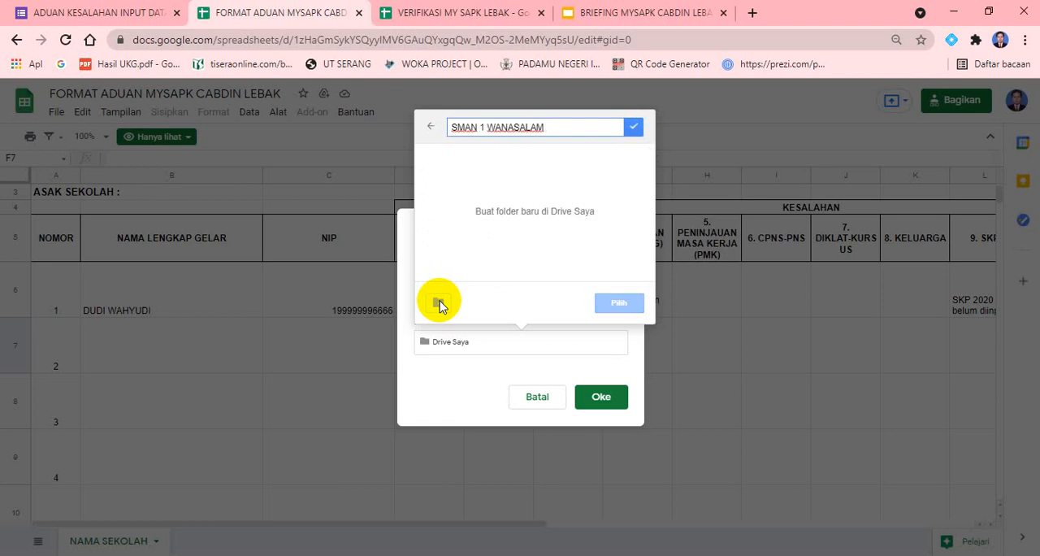
{"action": "key", "text": "Escape"}
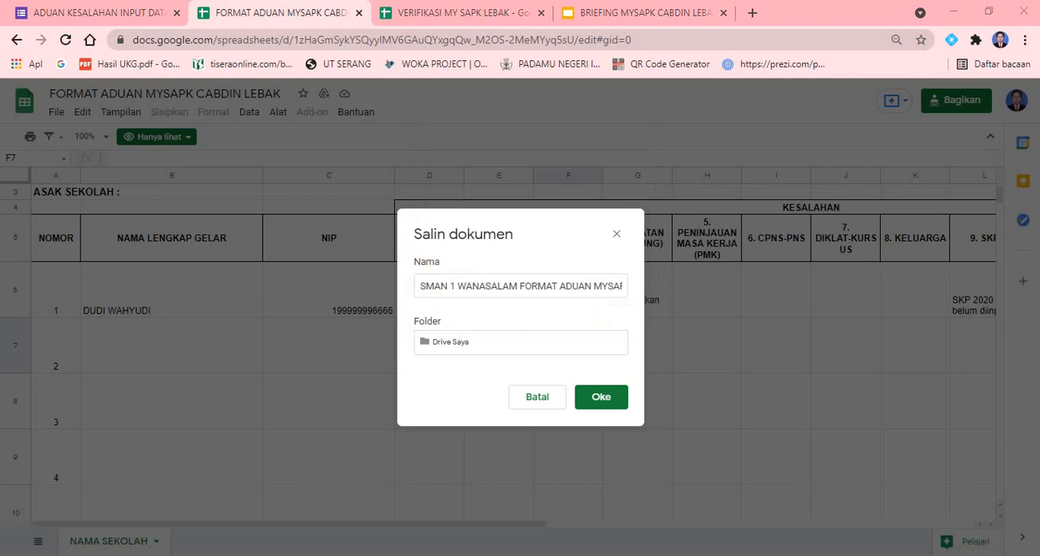
Create a Drive Saya folder named "SMAN 1 WANASALAM FORMAT ADUAN MYSAPK CABDIN LEBAK" and save the spreadsheet copy into it
{"action": "left_click", "coordinate": [433, 285]}
{"action": "key", "text": "ctrl+a"}
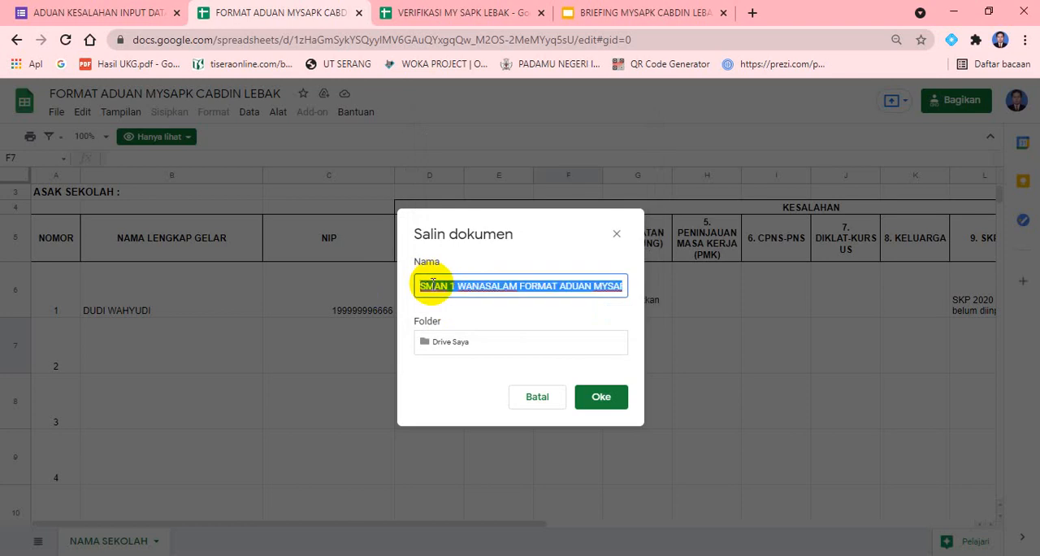
{"action": "left_click", "coordinate": [434, 346]}
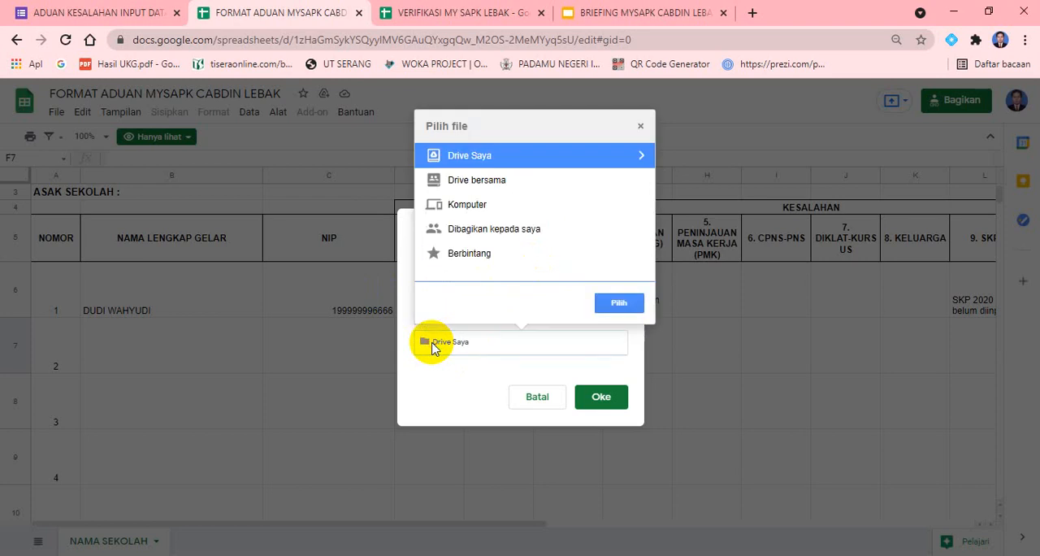
{"action": "left_click", "coordinate": [642, 157]}
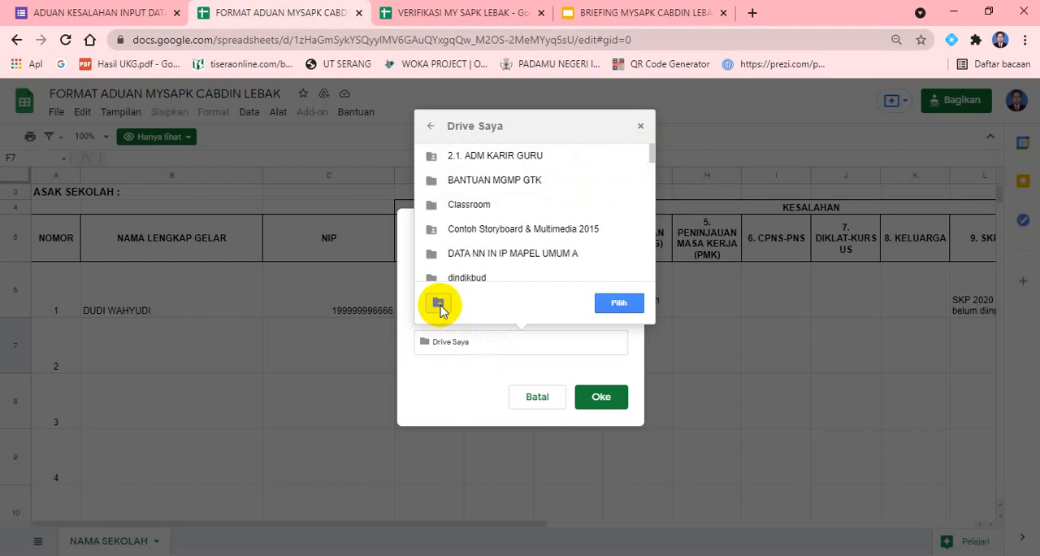
{"action": "left_click", "coordinate": [439, 306]}
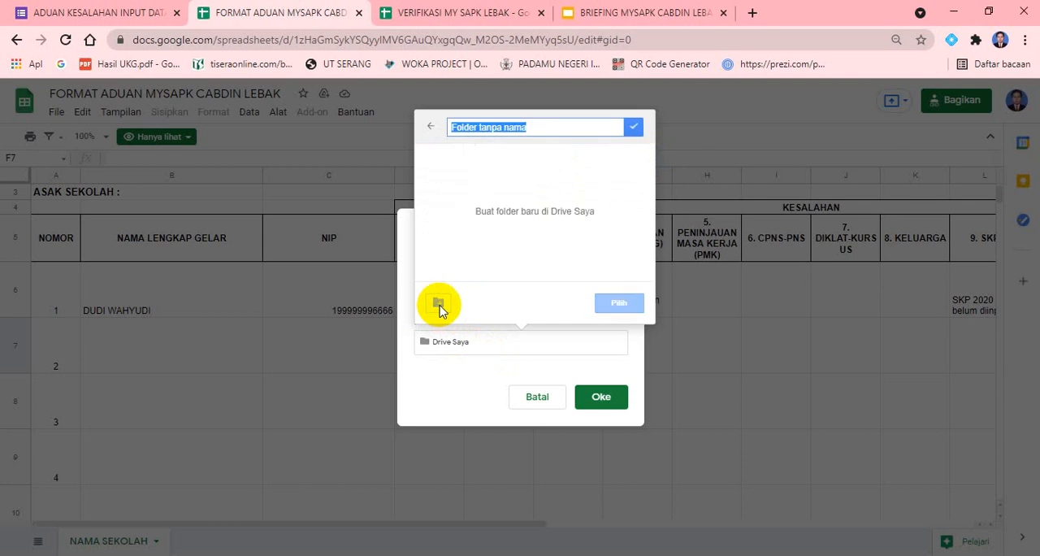
{"action": "type", "text": "FORMAT ADUAN MYSAPK CABDIN LEBAK"}
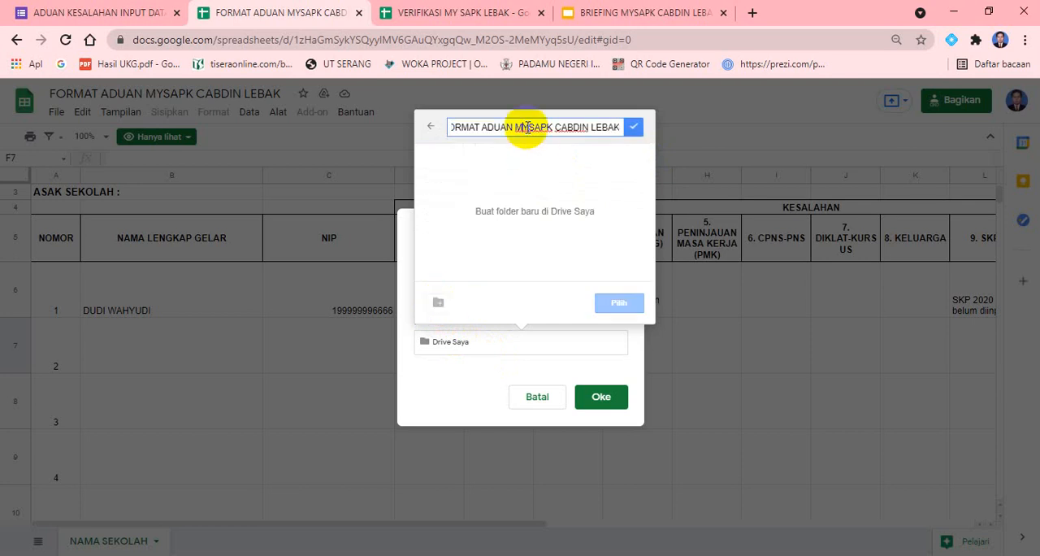
{"action": "key", "text": "Home"}
{"action": "type", "text": "SMAN 1 WANASALAM"}
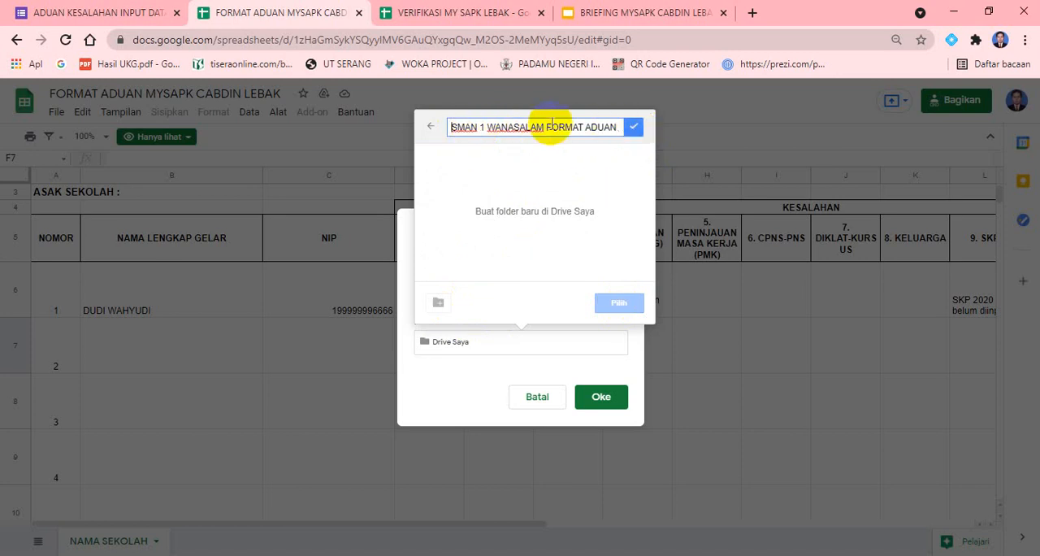
{"action": "left_click", "coordinate": [632, 130]}
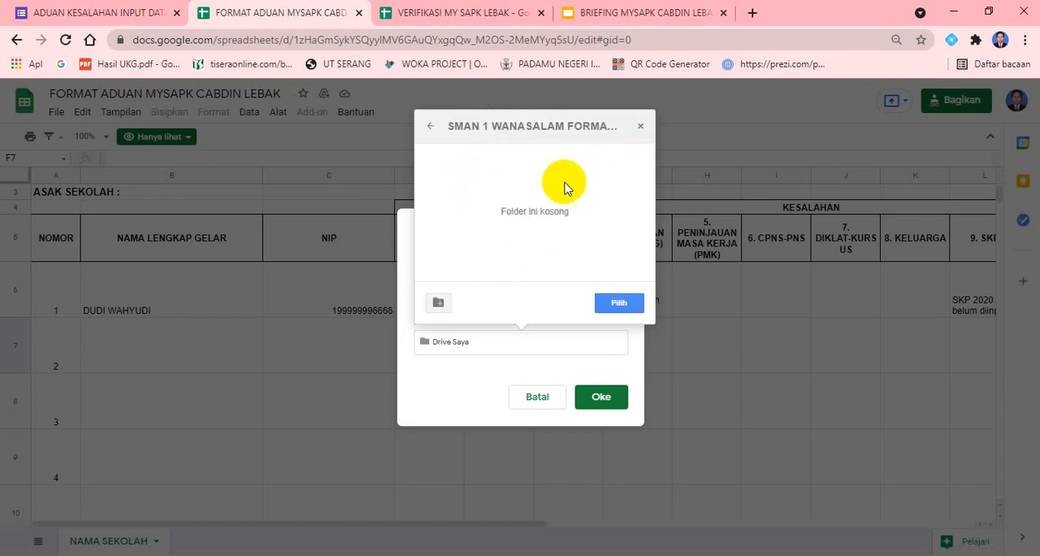
{"action": "left_click", "coordinate": [619, 304]}
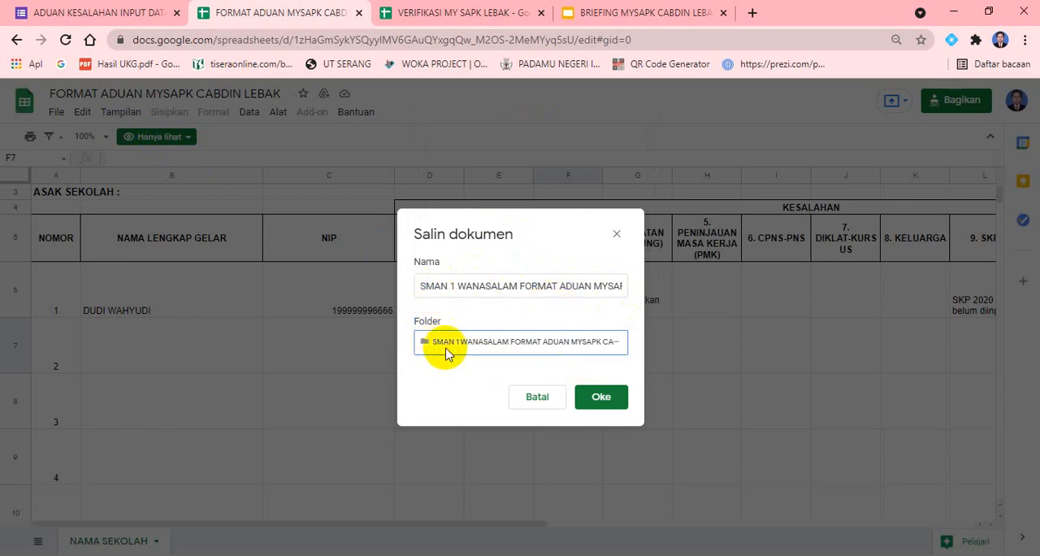
{"action": "left_click", "coordinate": [608, 407]}
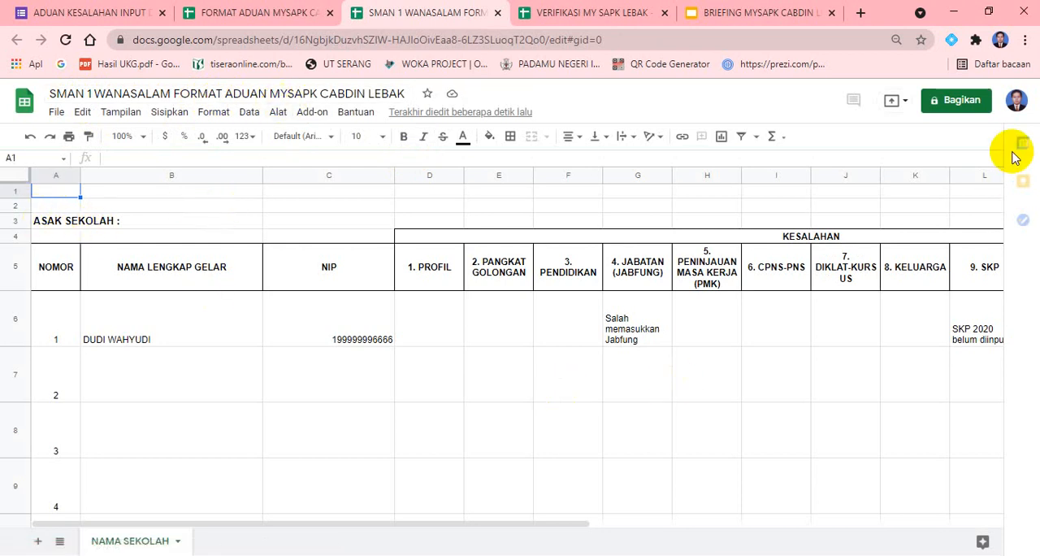
Correct the school label in cell A3 of the copy so it reads "ASAL SEKOLAH : SMAN 1 WANASALAM"
{"action": "left_click", "coordinate": [45, 221]}
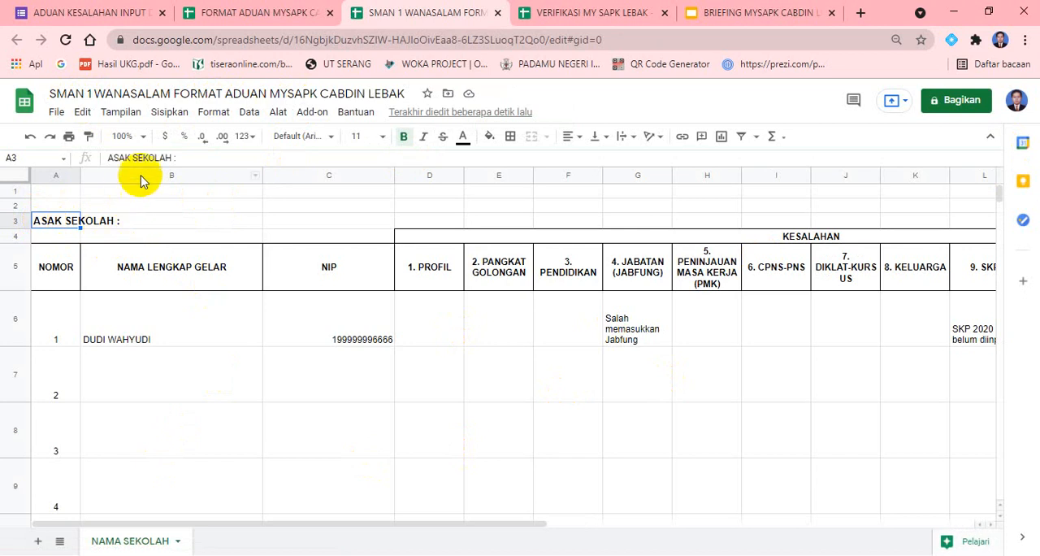
{"action": "left_click", "coordinate": [132, 157]}
{"action": "key", "text": "BackSpace"}
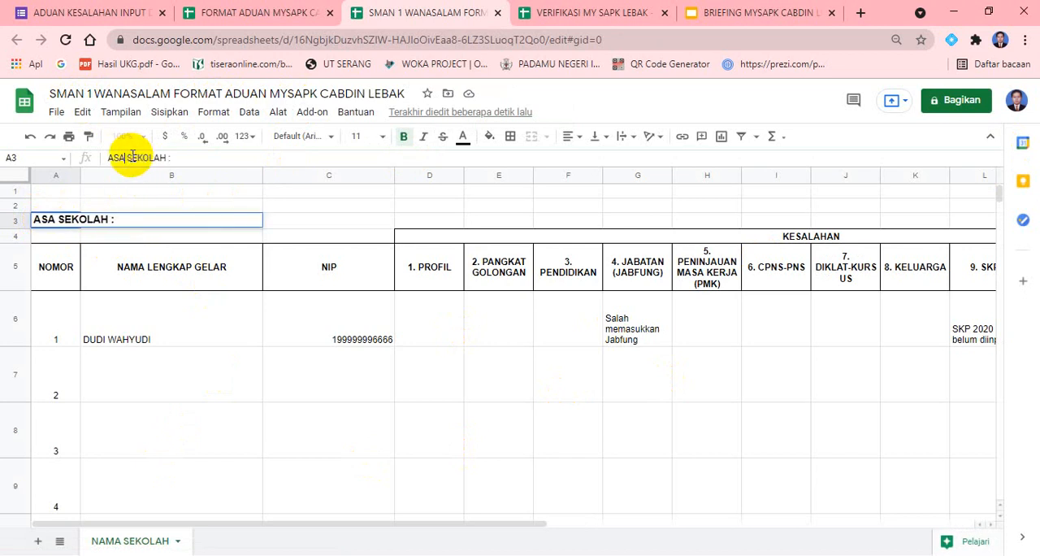
{"action": "type", "text": "L"}
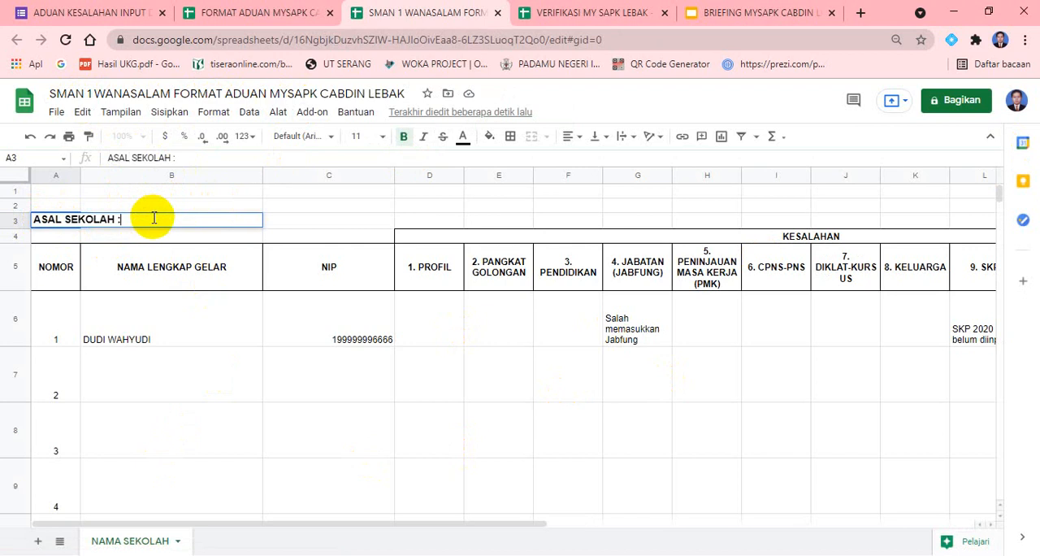
{"action": "left_click", "coordinate": [154, 218]}
{"action": "type", "text": "SMAN 1 W"}
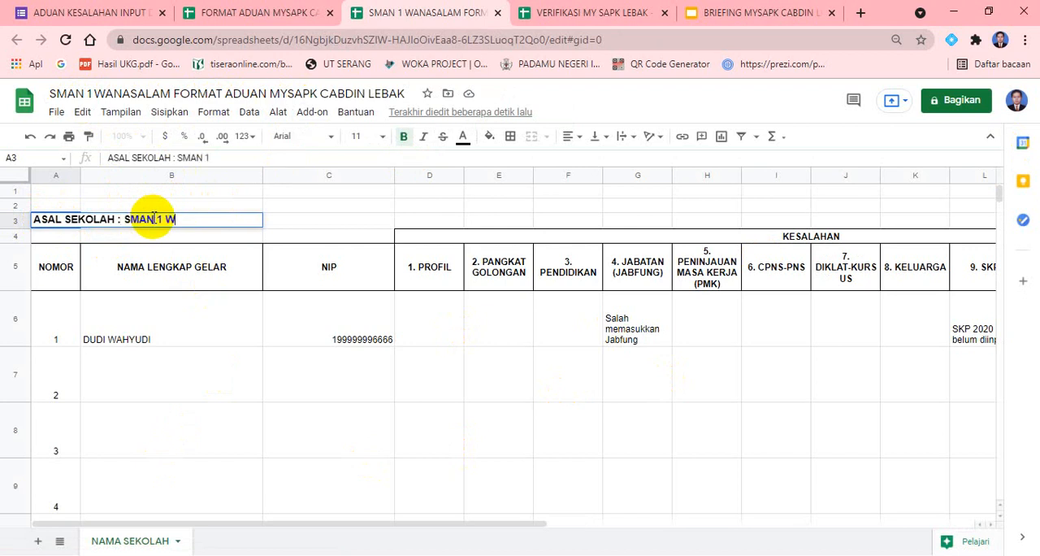
{"action": "type", "text": "ANASALAM"}
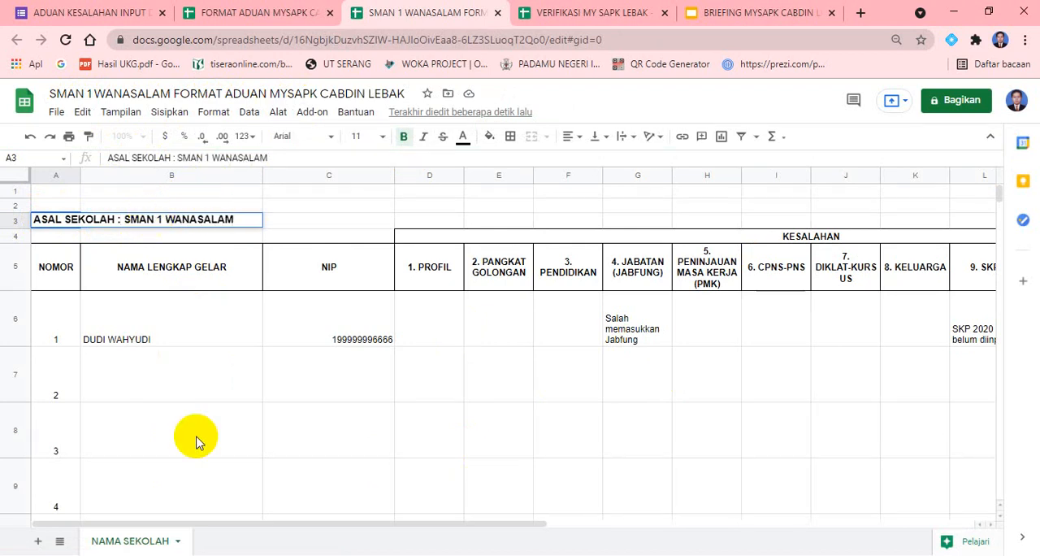
{"action": "left_click", "coordinate": [292, 448]}
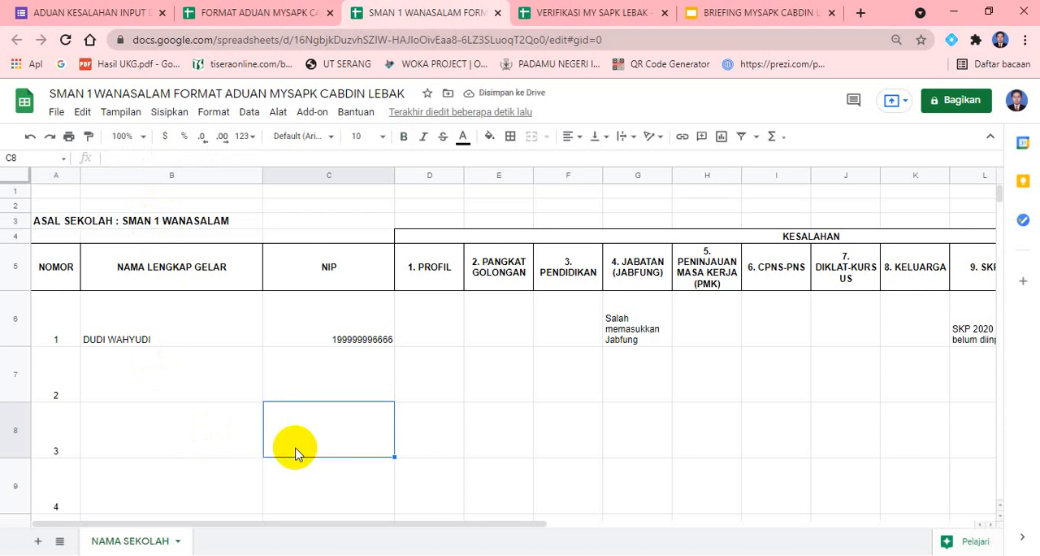
Enter the employee's full name in the NAMA LENGKAP GELAR column of entry number 1
{"action": "left_click", "coordinate": [148, 343]}
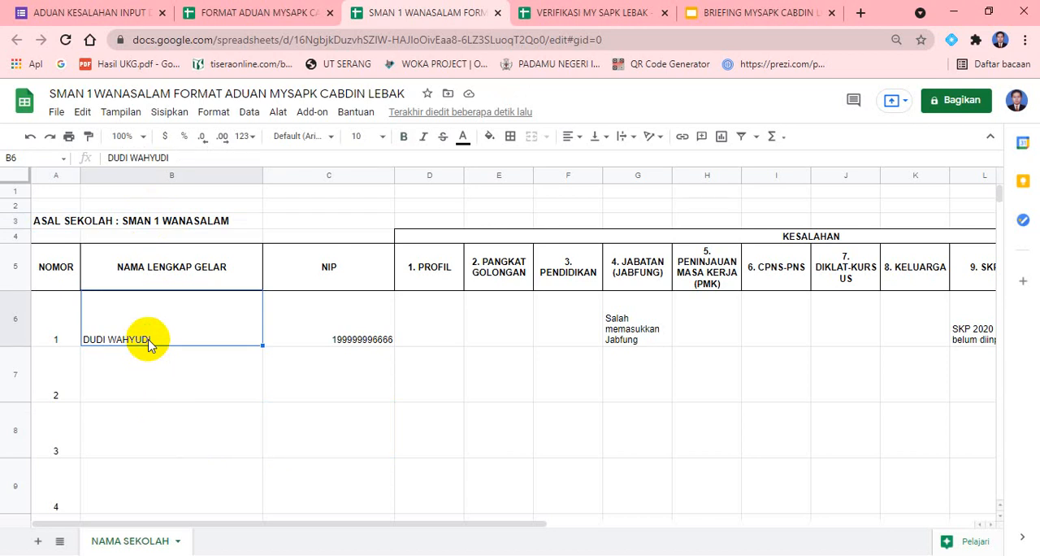
{"action": "key", "text": "Right"}
{"action": "key", "text": "Right"}
{"action": "key", "text": "Right"}
{"action": "key", "text": "Right"}
{"action": "key", "text": "Right"}
{"action": "key", "text": "Left"}
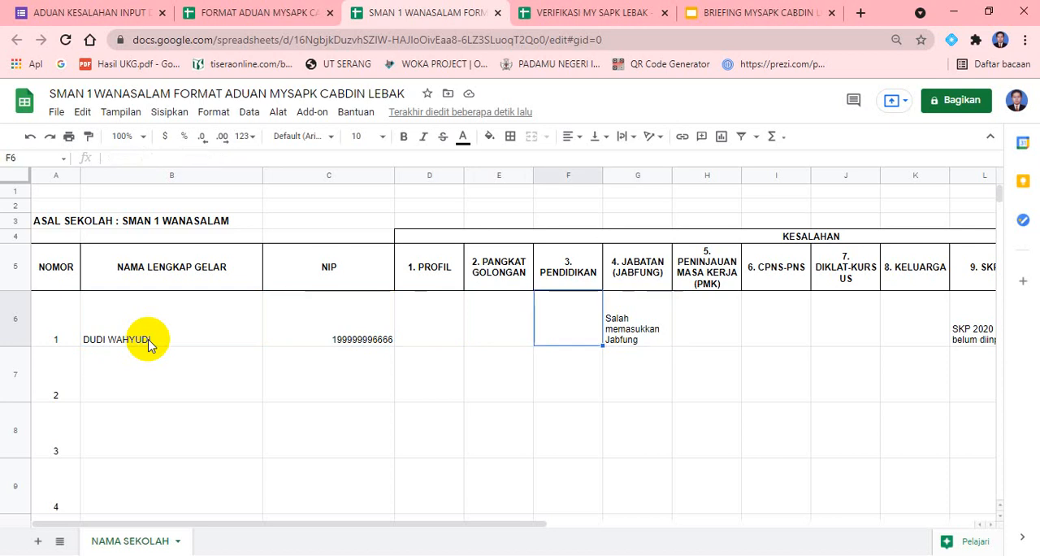
{"action": "key", "text": "Left"}
{"action": "key", "text": "Left"}
{"action": "key", "text": "Left"}
{"action": "key", "text": "Left"}
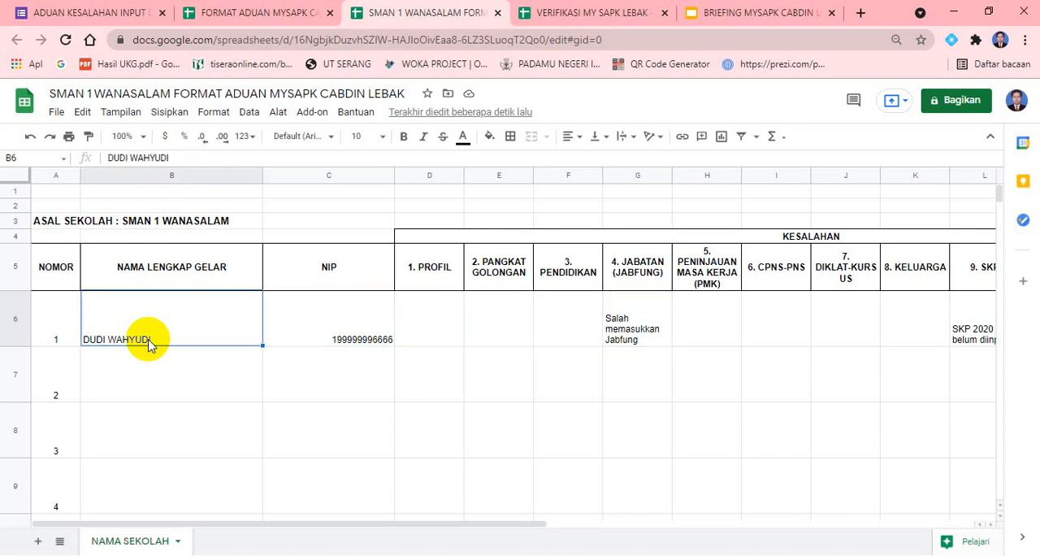
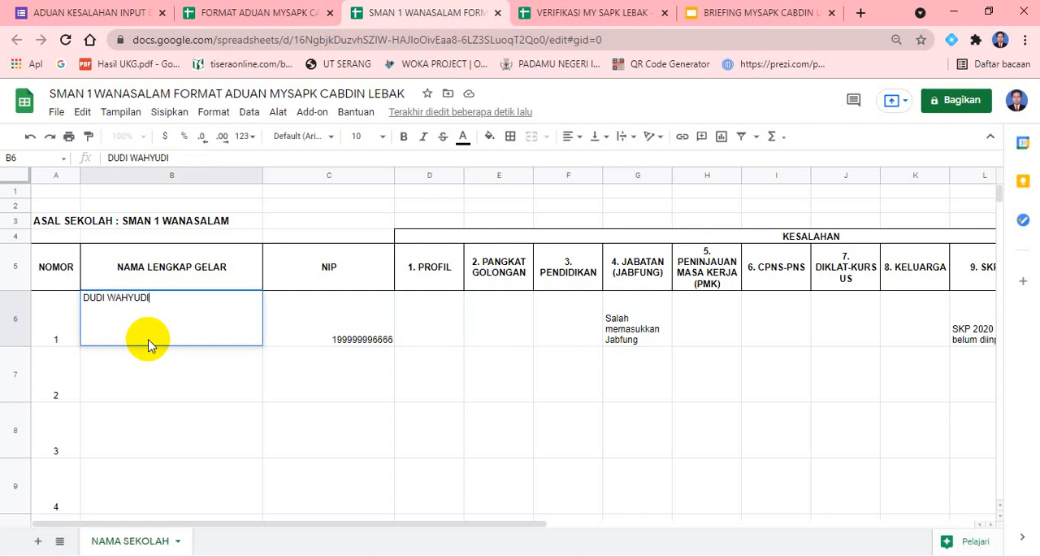
{"action": "key", "text": "Tab"}
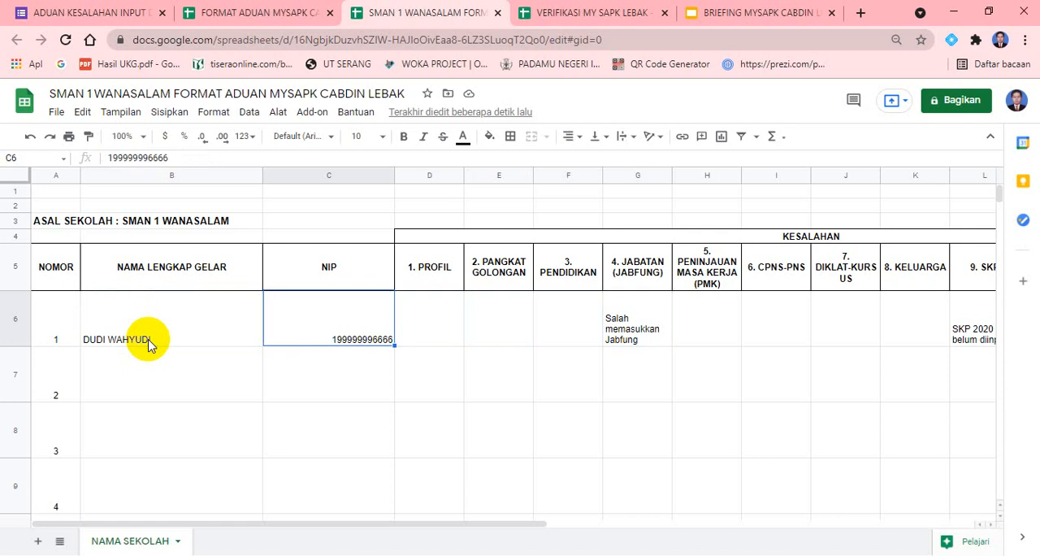
Examine the first entry's cells across the KESALAHAN columns, from 1. PROFIL to 9. SKP and back to 4. JABATAN (JABFUNG)
{"action": "key", "text": "Tab"}
{"action": "key", "text": "Tab"}
{"action": "key", "text": "Tab"}
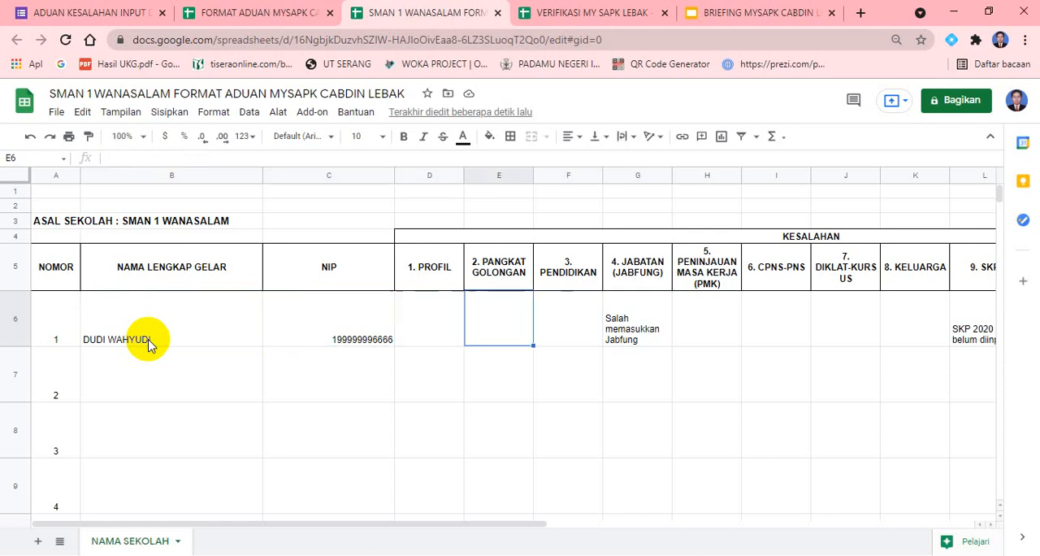
{"action": "key", "text": "Tab"}
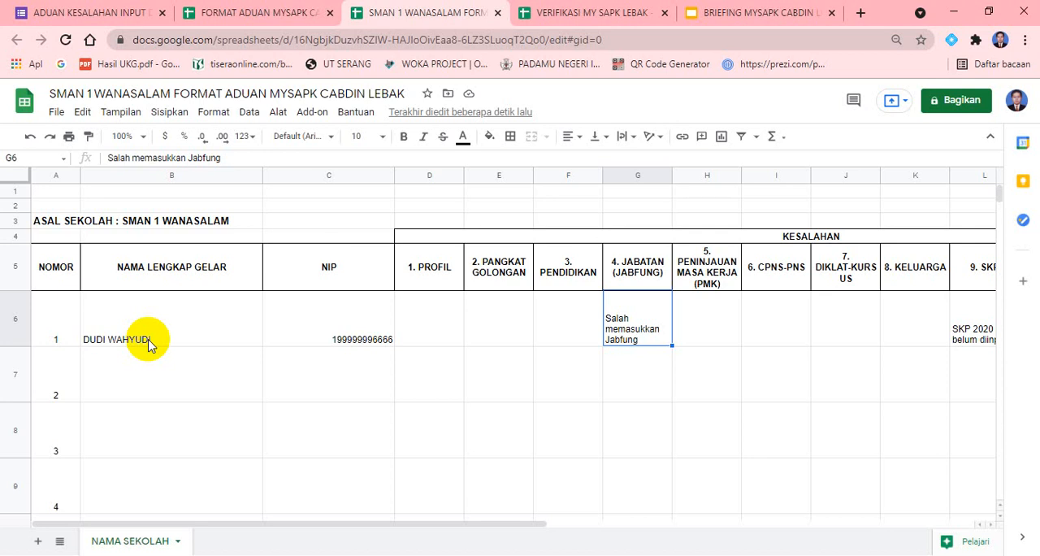
{"action": "key", "text": "Right"}
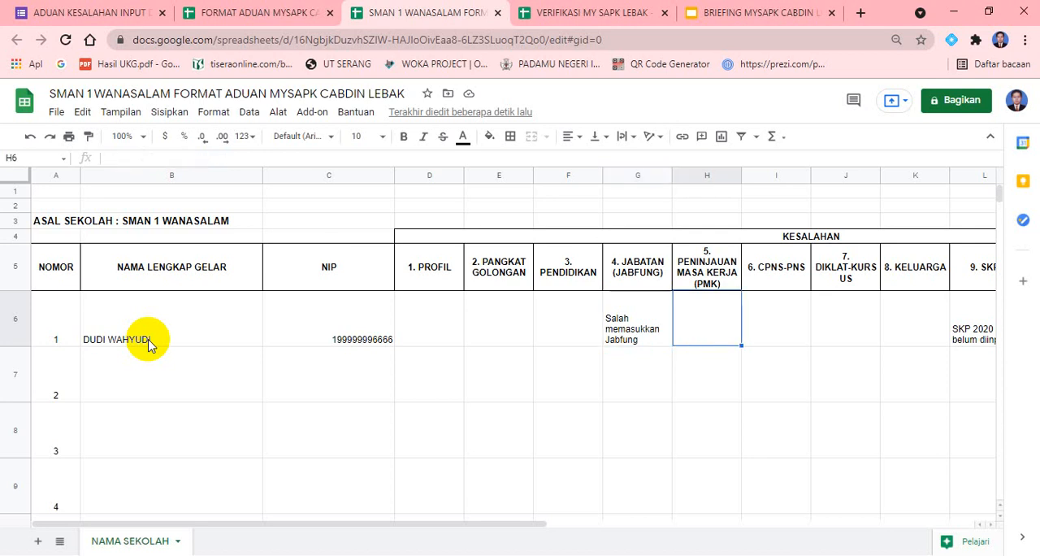
{"action": "key", "text": "Right"}
{"action": "key", "text": "Right"}
{"action": "key", "text": "Right"}
{"action": "key", "text": "Right"}
{"action": "key", "text": "Right"}
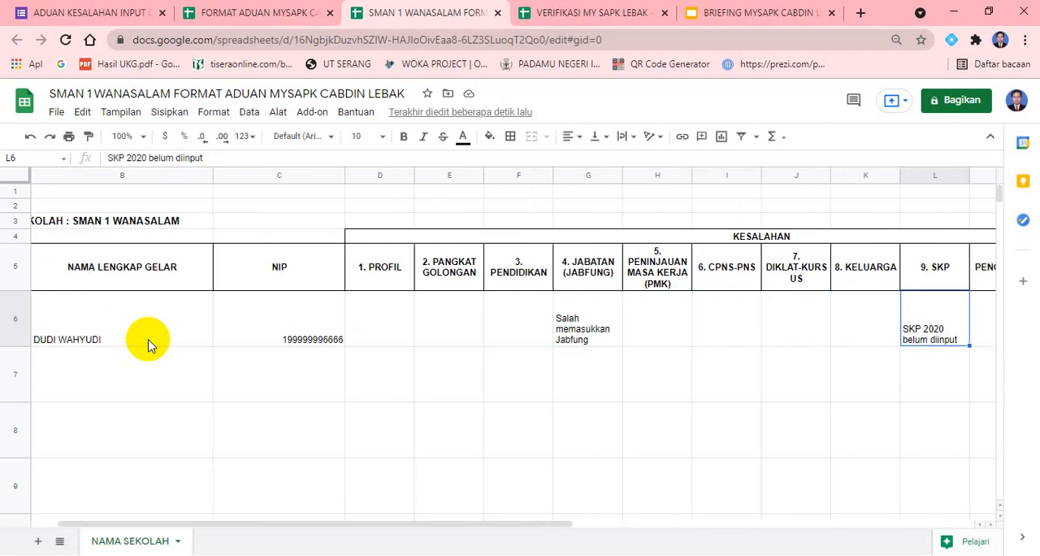
{"action": "key", "text": "Left"}
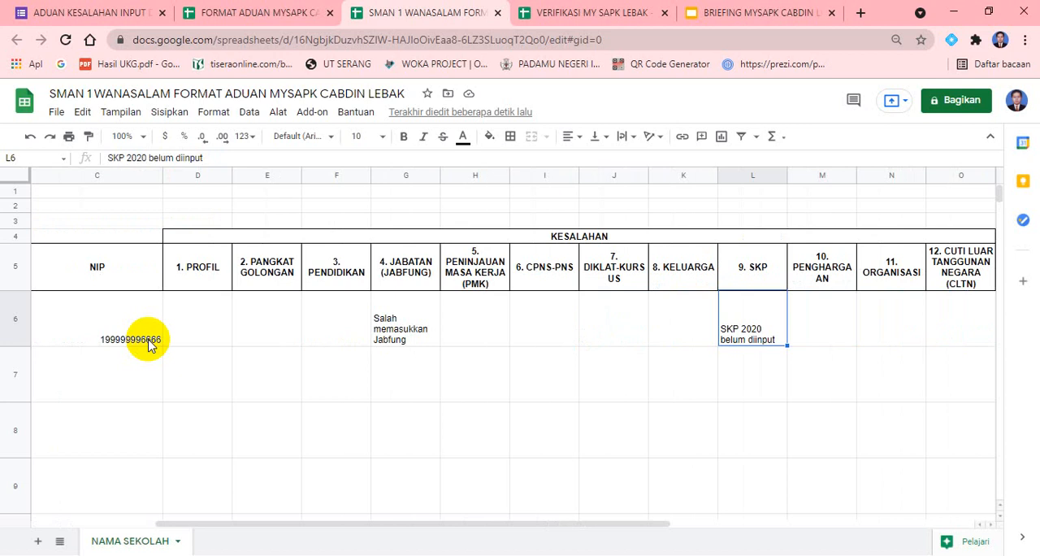
{"action": "key", "text": "Left"}
{"action": "key", "text": "Left"}
{"action": "key", "text": "Left"}
{"action": "key", "text": "Left"}
{"action": "key", "text": "Left"}
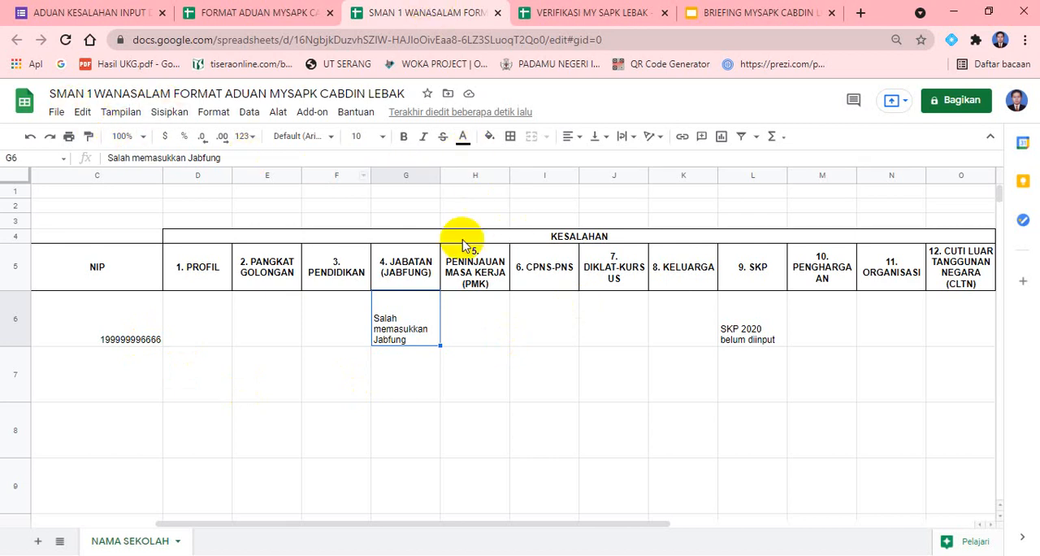
Check which Google account is signed in and open Google Drive in a new browser tab
{"action": "left_click", "coordinate": [1018, 105]}
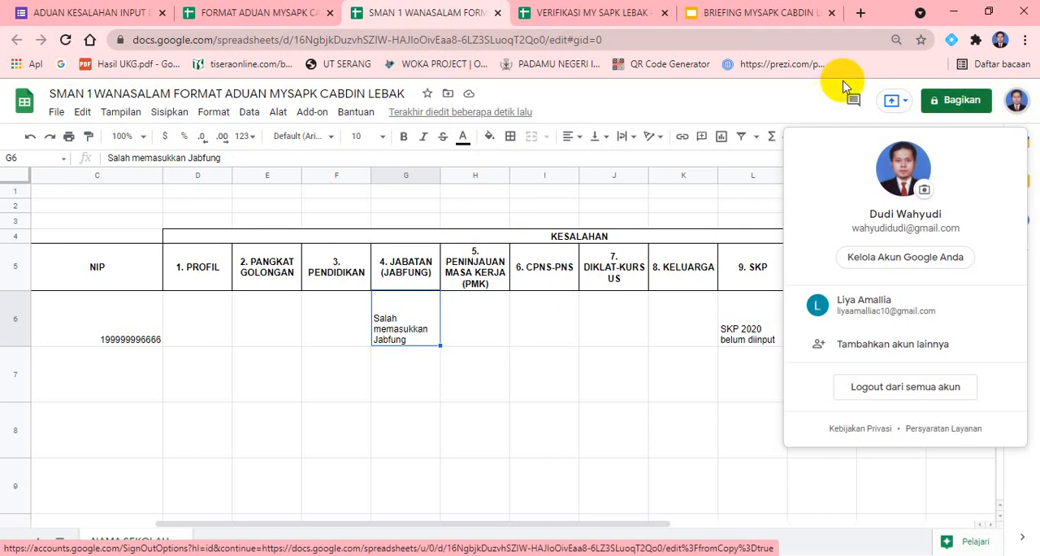
{"action": "left_click", "coordinate": [704, 426]}
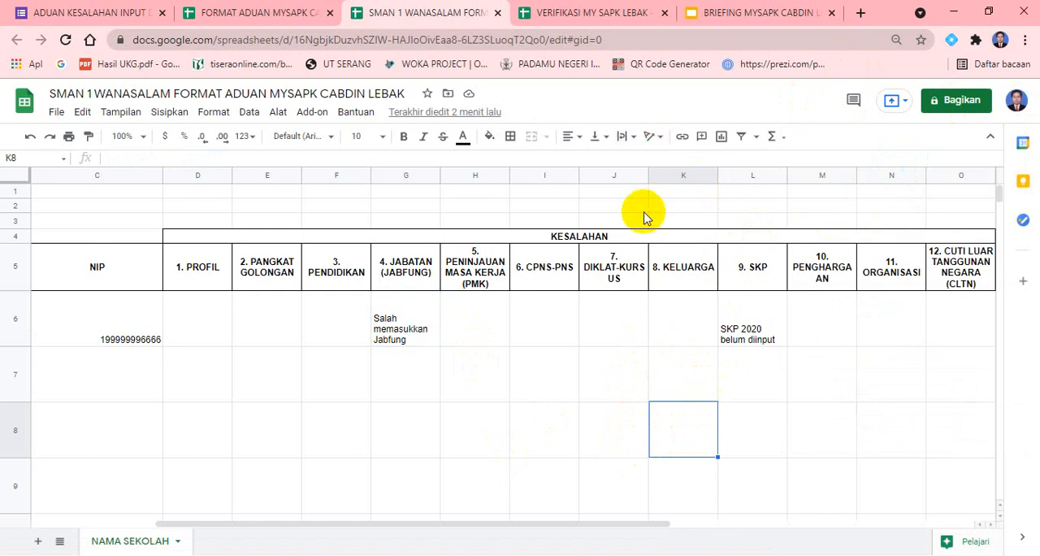
{"action": "left_click", "coordinate": [862, 14]}
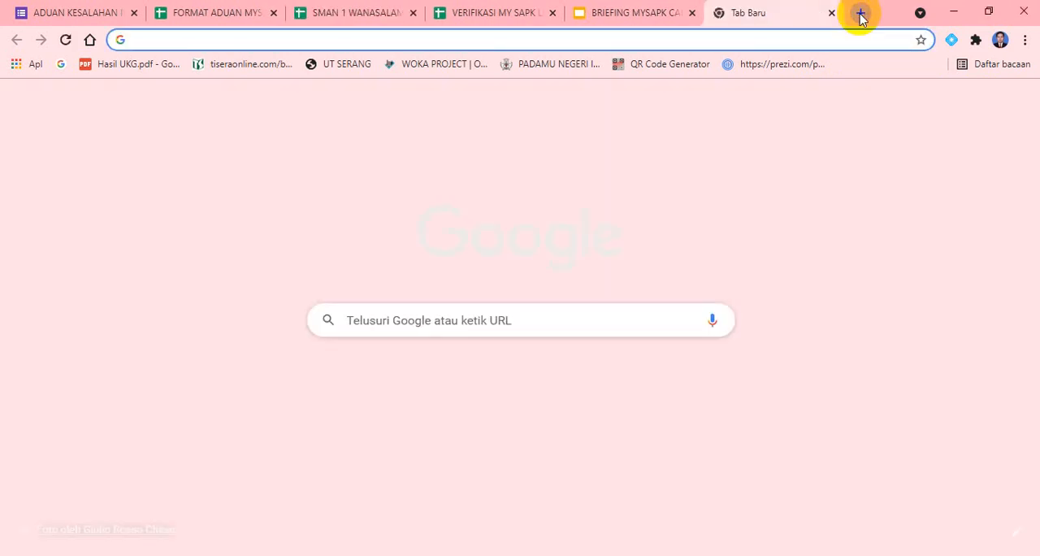
{"action": "type", "text": "DRIVE"}
{"action": "key", "text": "Return"}
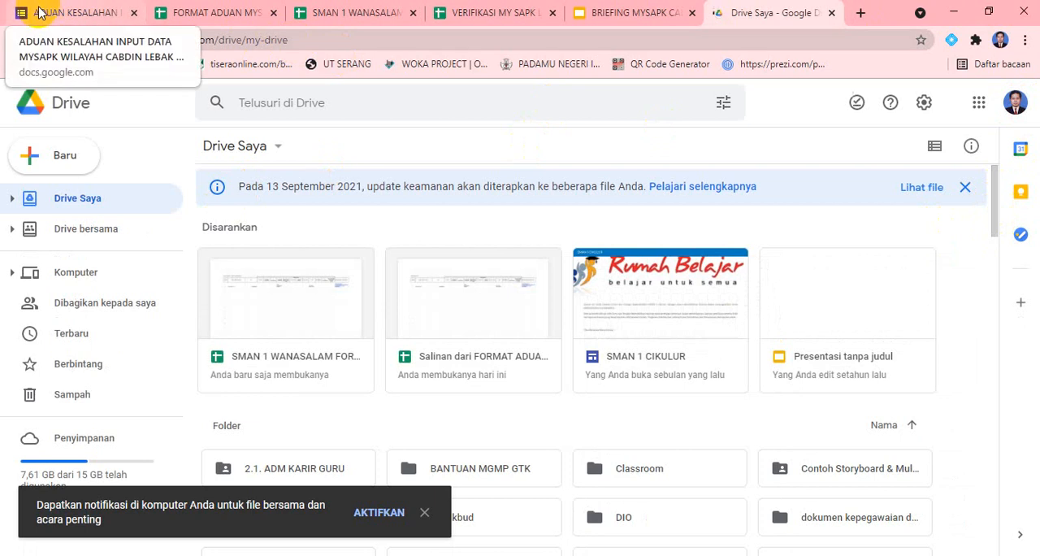
Return to the original FORMAT ADUAN MYSAPK CABDIN LEBAK spreadsheet and close it, keeping the school's copy open
{"action": "left_click", "coordinate": [361, 14]}
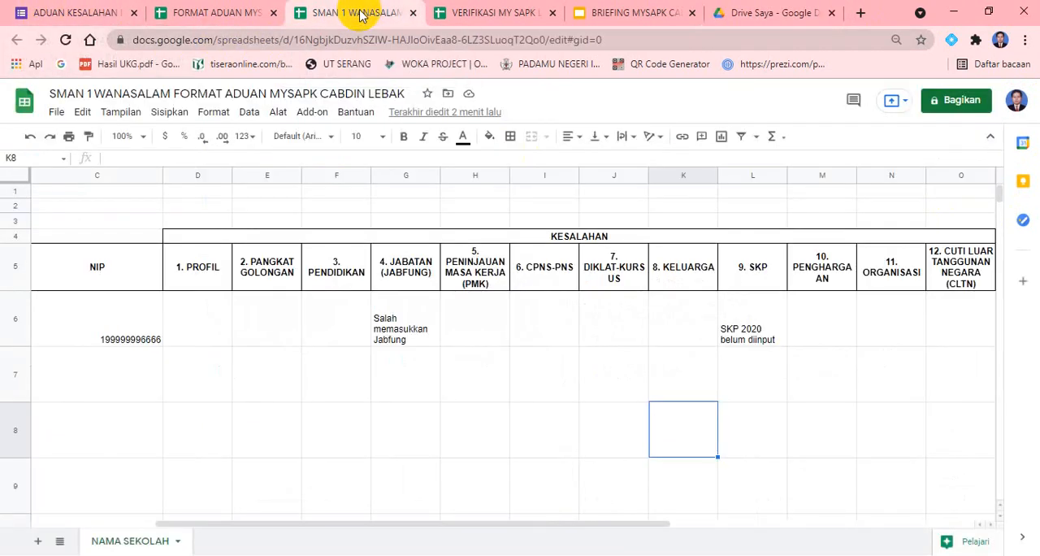
{"action": "left_click", "coordinate": [218, 14]}
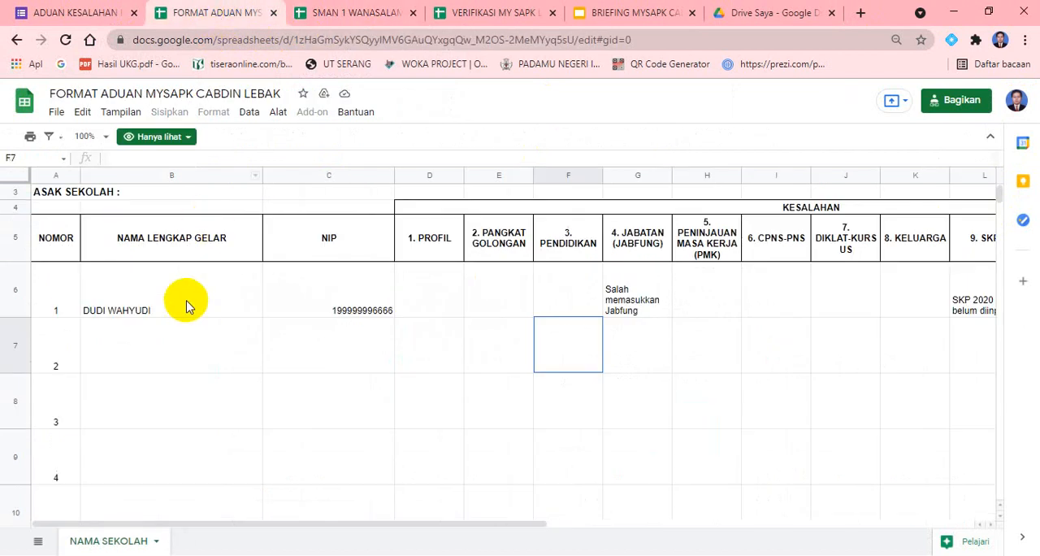
{"action": "left_click", "coordinate": [273, 14]}
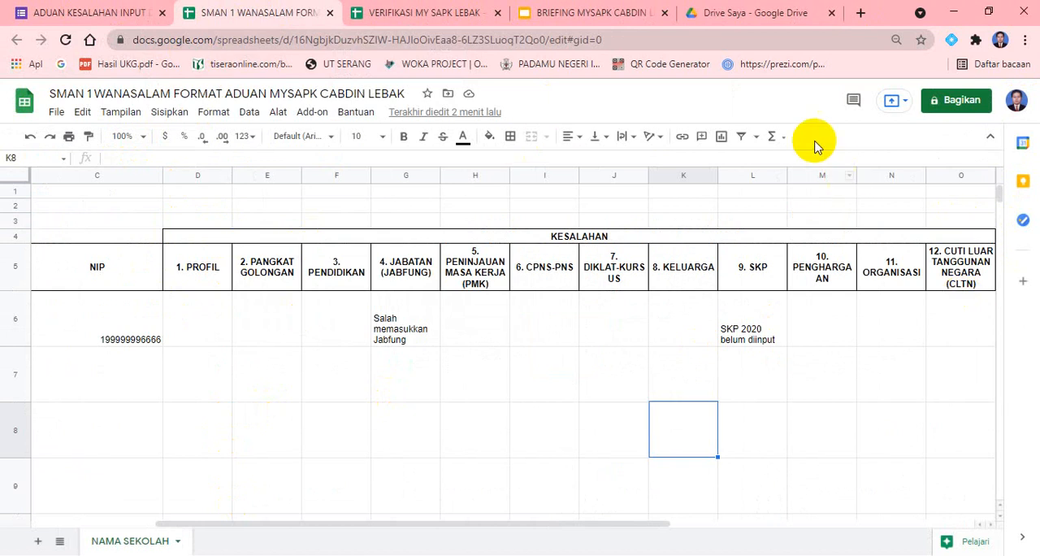
Switch to Google Drive and open the folder SMAN 1 WANASALAM FORMAT ADUAN MYSAPK CABDIN LEBAK
{"action": "left_click", "coordinate": [736, 12]}
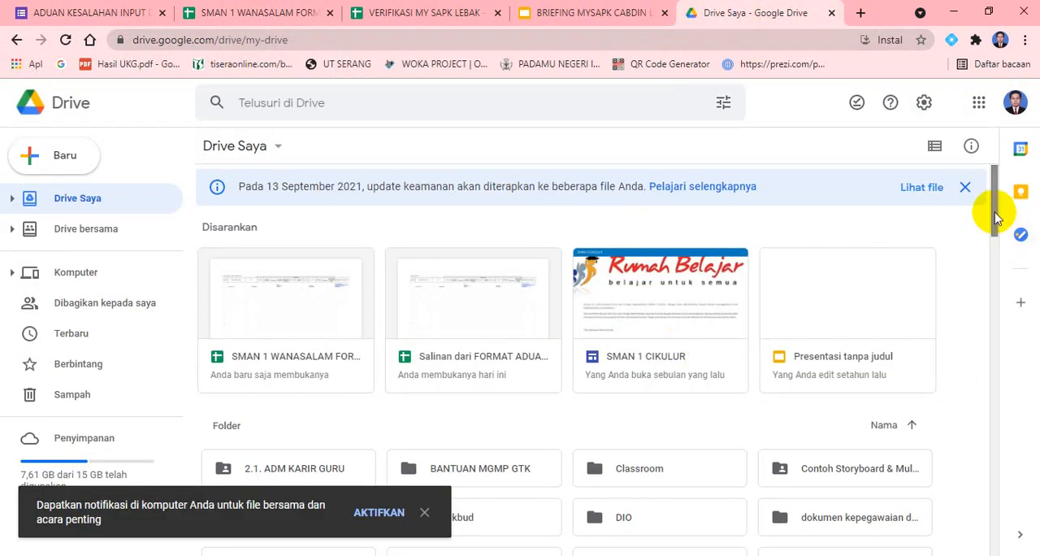
{"action": "left_click_drag", "start_coordinate": [997, 218], "coordinate": [1003, 274]}
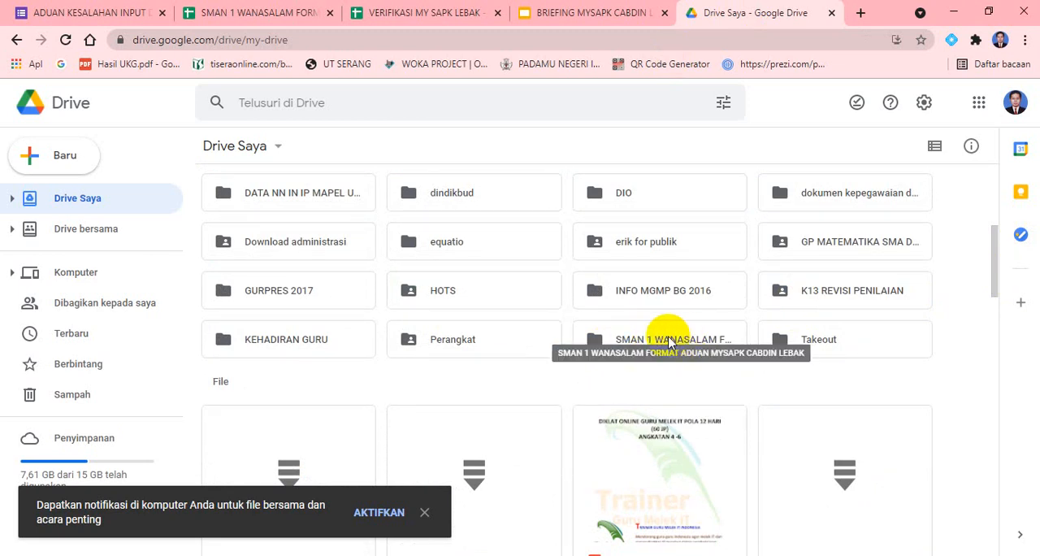
{"action": "double_click", "coordinate": [668, 340]}
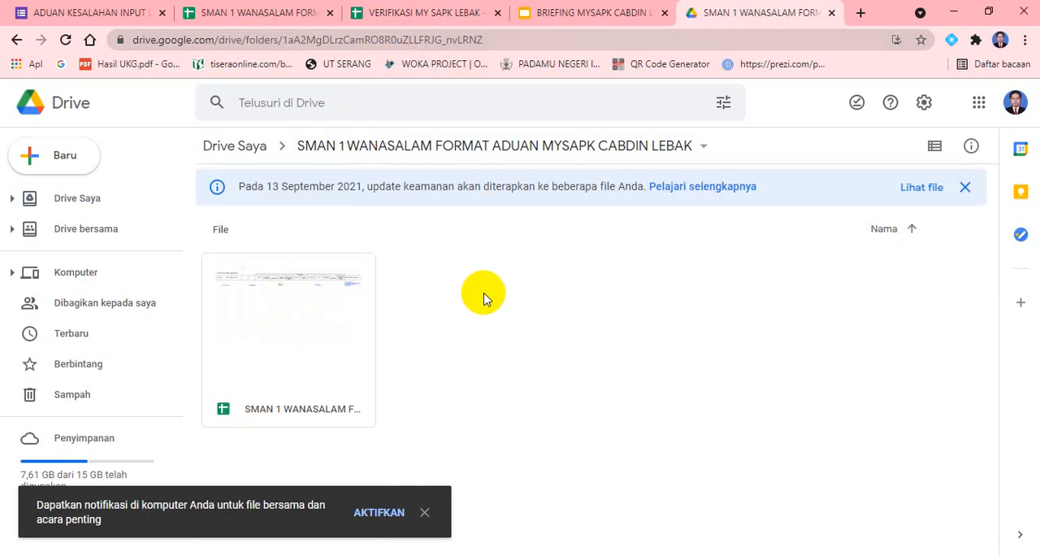
Create a folder named with the first employee's full name inside the school's complaint folder
{"action": "right_click", "coordinate": [484, 294]}
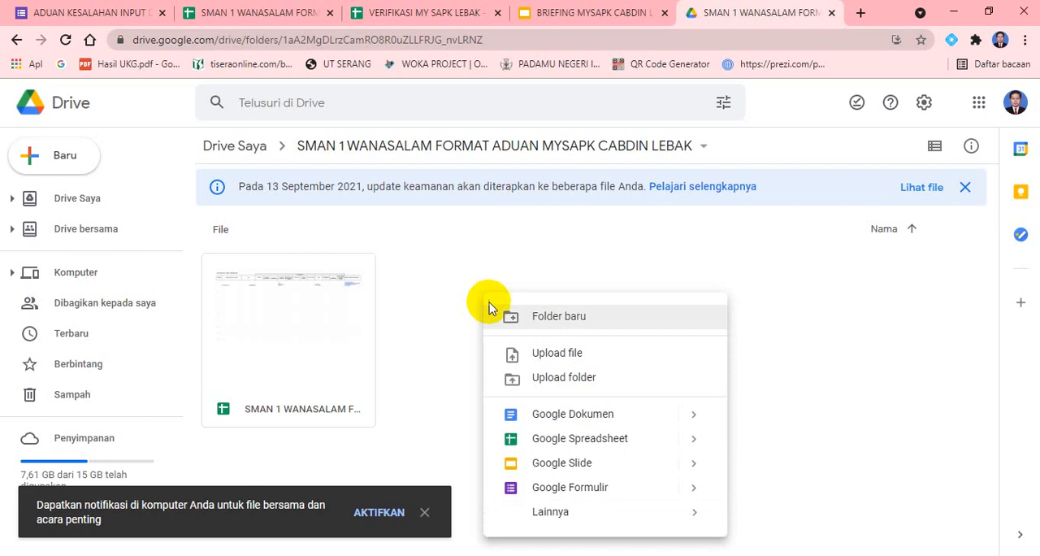
{"action": "left_click", "coordinate": [527, 324]}
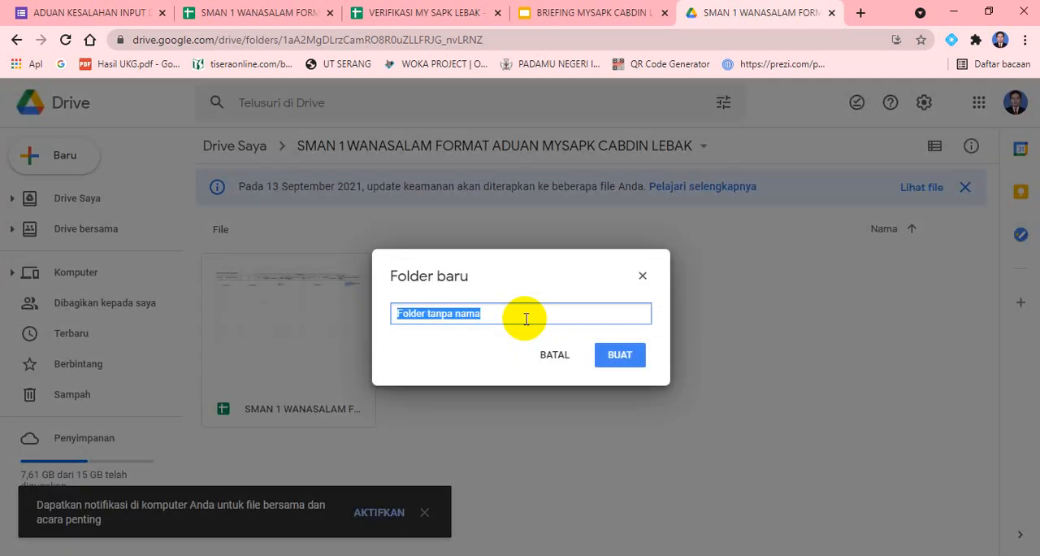
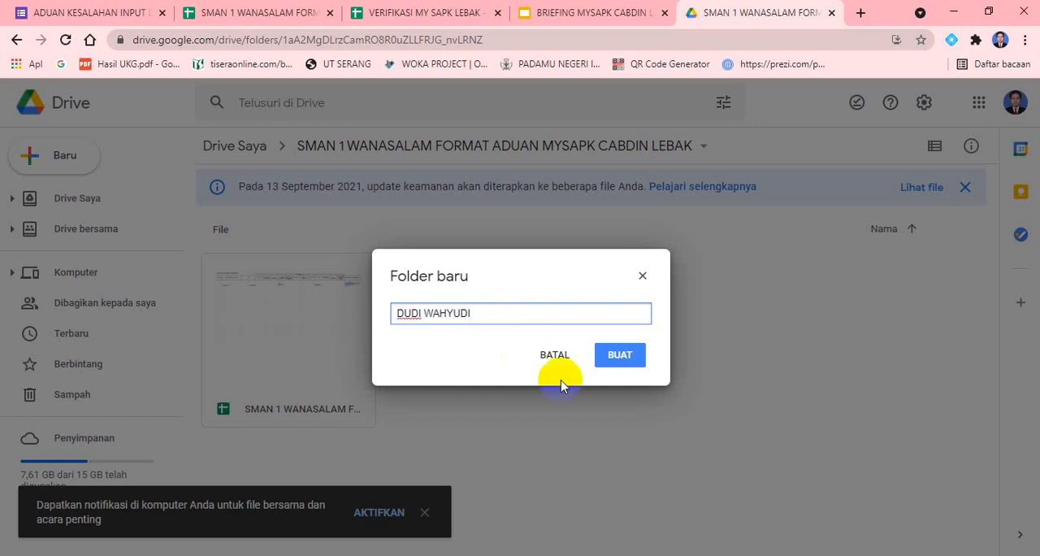
{"action": "left_click", "coordinate": [623, 357]}
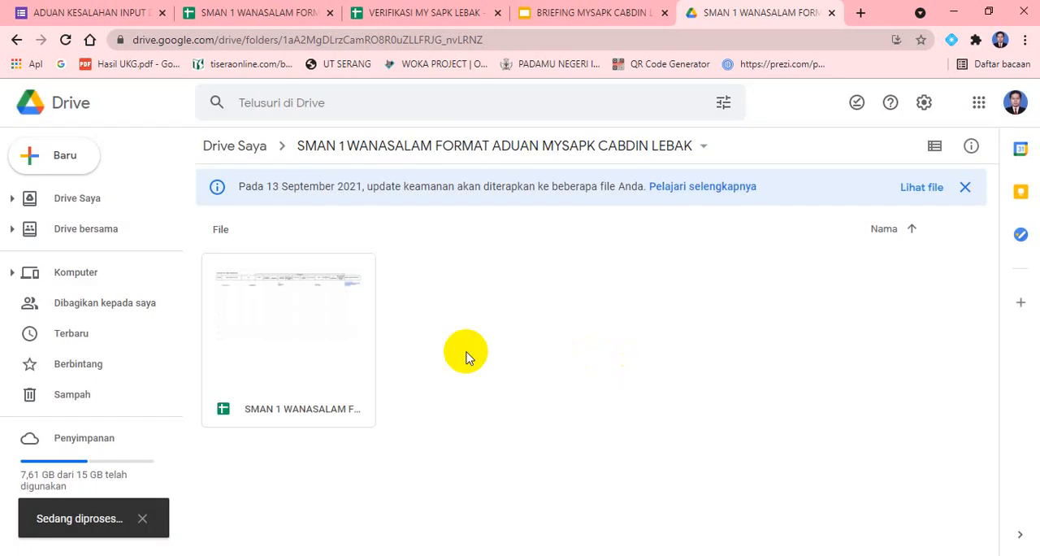
Create a second folder in the school's complaint folder, named with another employee's first name
{"action": "right_click", "coordinate": [481, 293]}
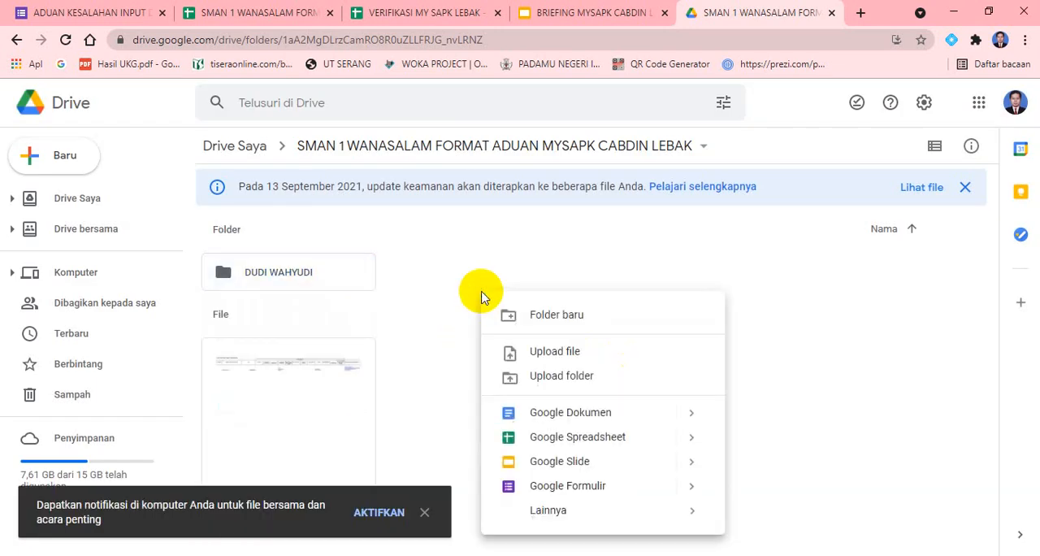
{"action": "left_click", "coordinate": [568, 318]}
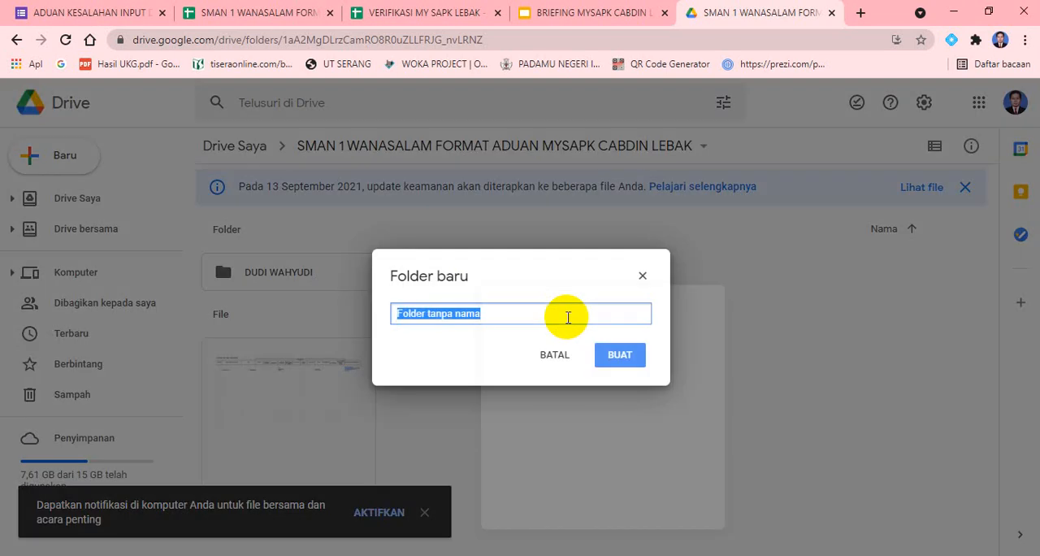
{"action": "type", "text": "DEWI"}
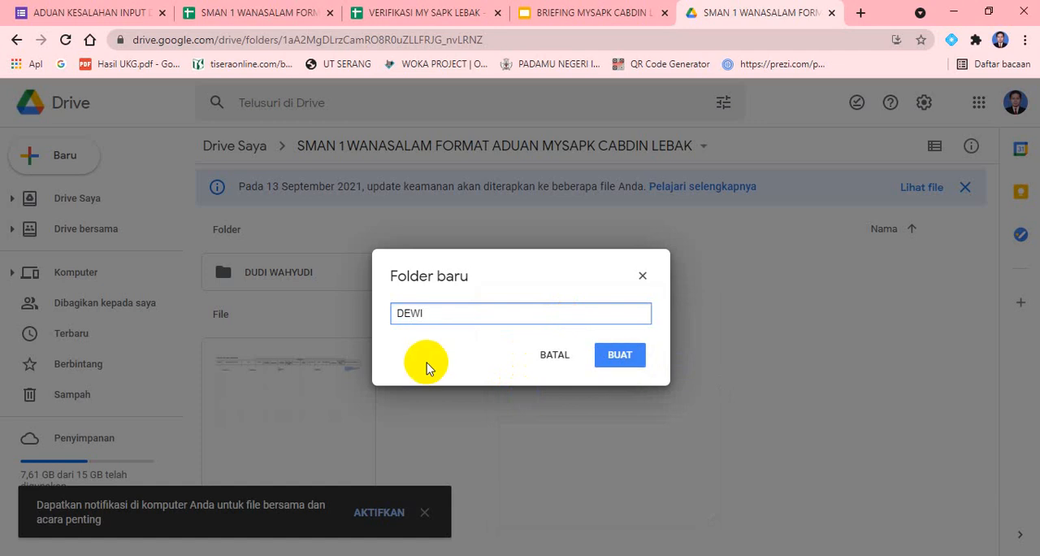
{"action": "left_click", "coordinate": [621, 355]}
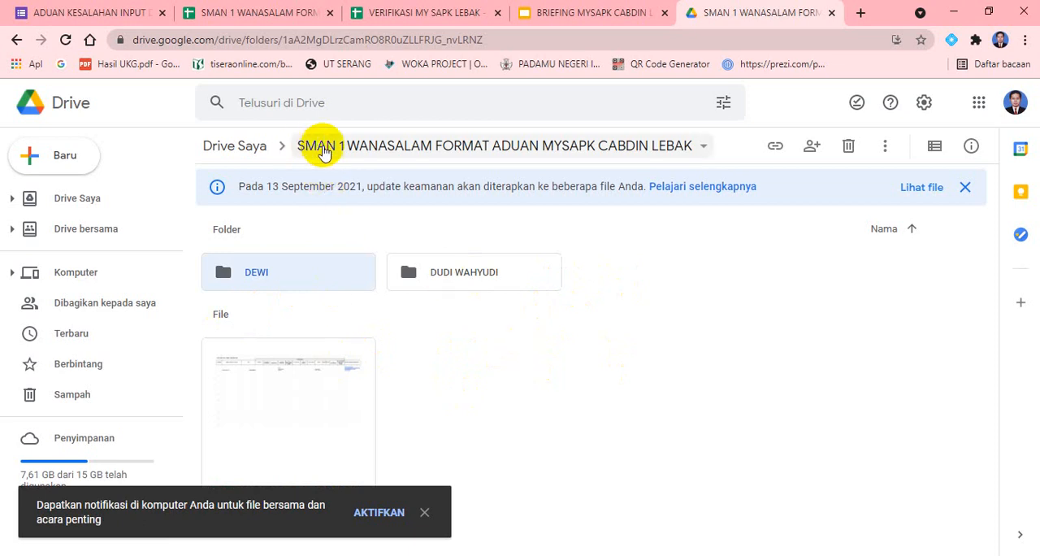
{"action": "left_click", "coordinate": [562, 375]}
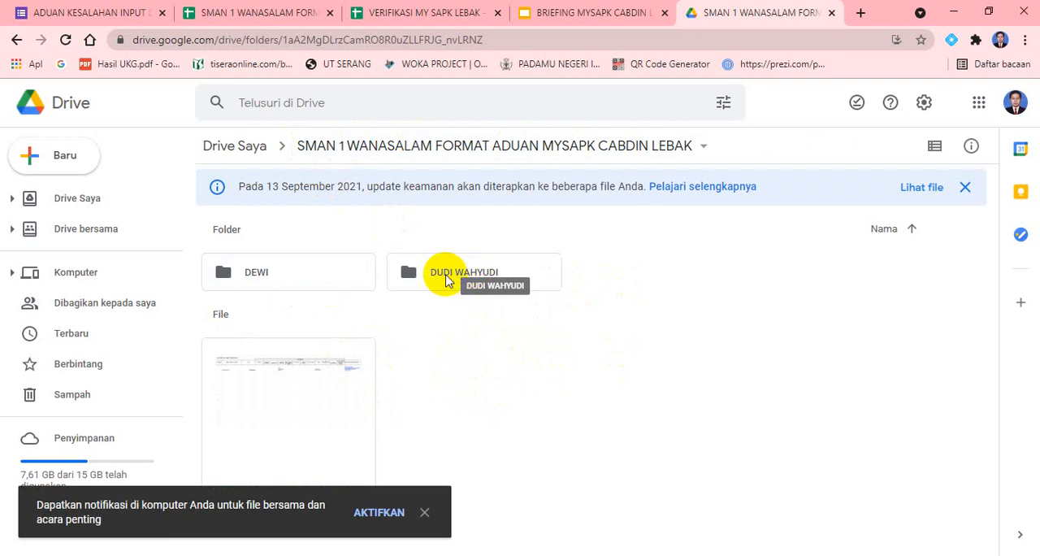
Open the first employee's folder, check the reported error categories in the complaint spreadsheet, and create a subfolder named JABFUNG
{"action": "double_click", "coordinate": [446, 279]}
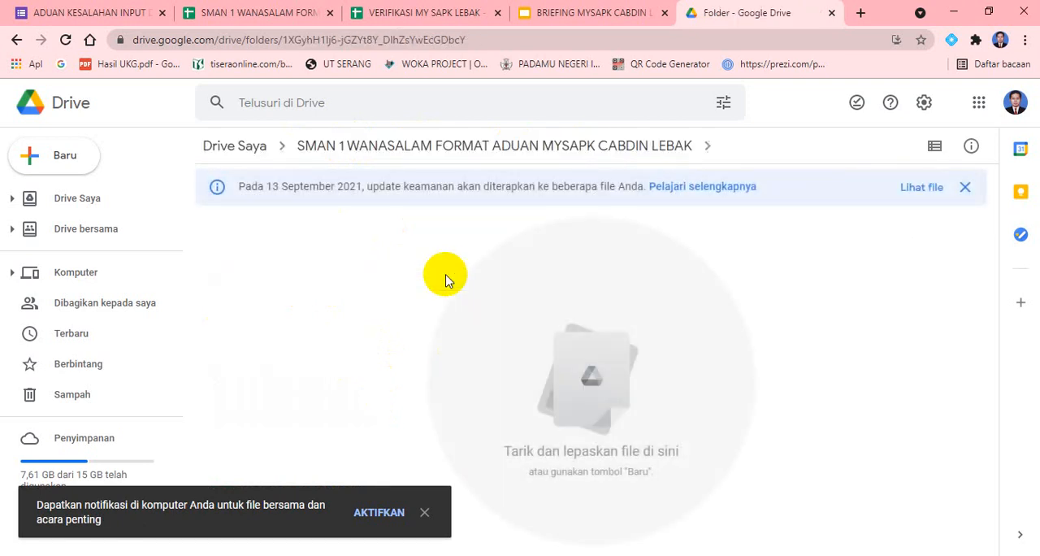
{"action": "left_click", "coordinate": [236, 14]}
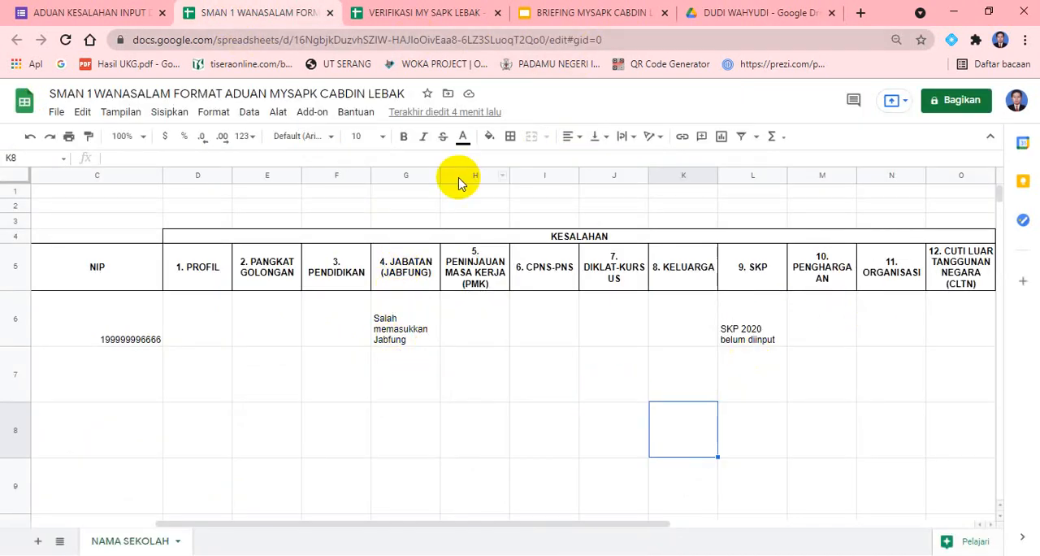
{"action": "left_click", "coordinate": [742, 14]}
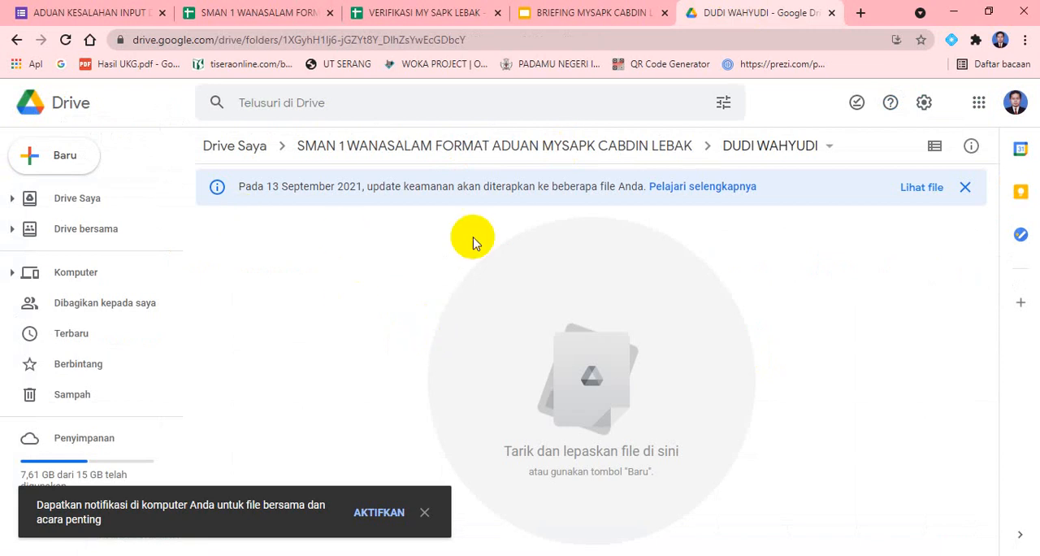
{"action": "right_click", "coordinate": [282, 235]}
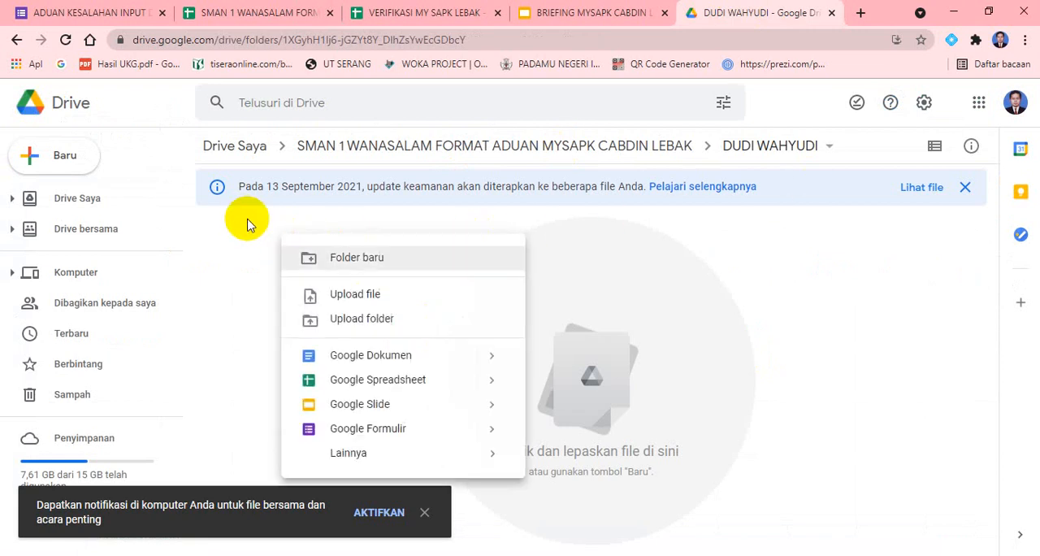
{"action": "left_click", "coordinate": [350, 258]}
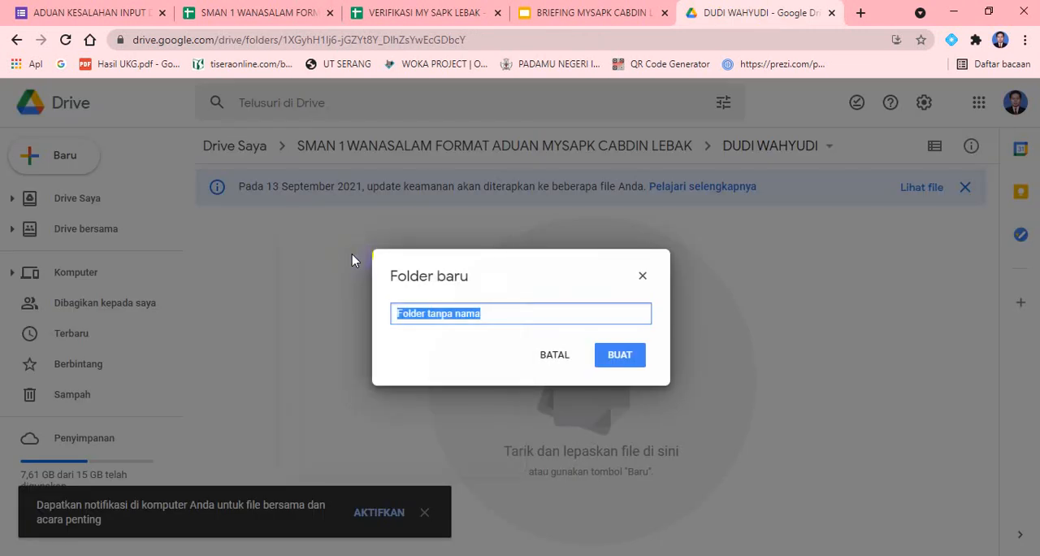
{"action": "type", "text": "JABFU"}
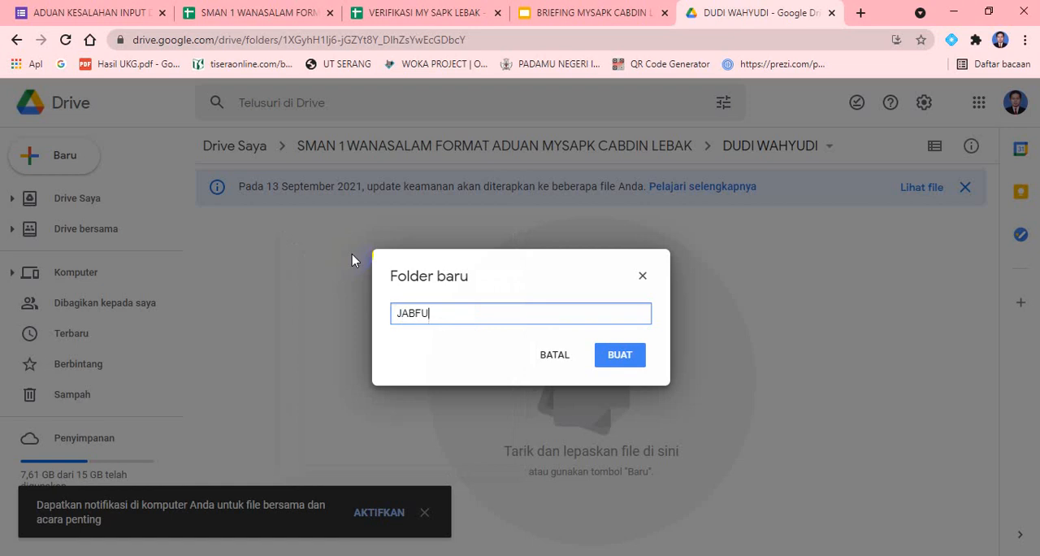
{"action": "type", "text": "NG"}
{"action": "left_click", "coordinate": [618, 356]}
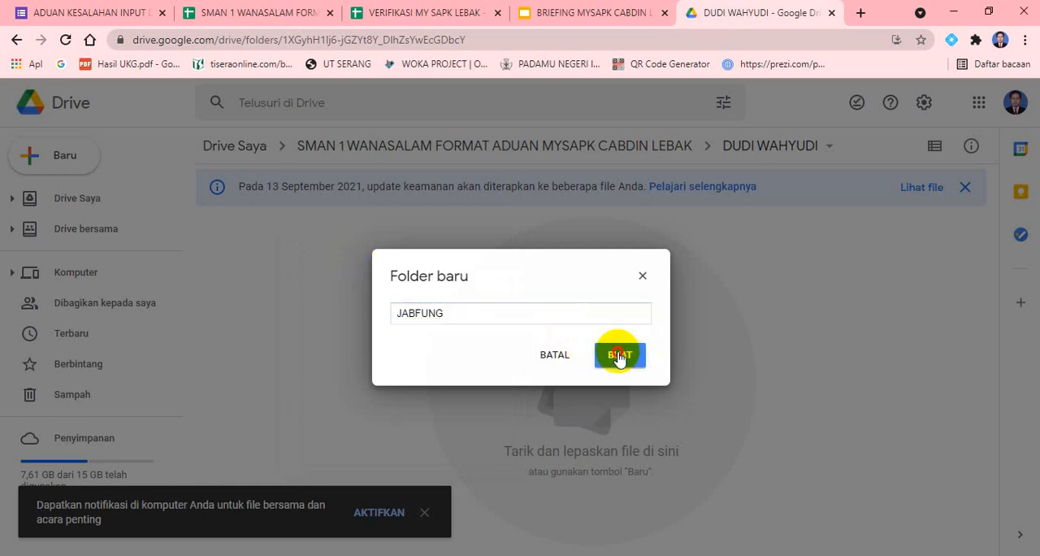
{"action": "left_click", "coordinate": [295, 275]}
{"action": "left_click", "coordinate": [285, 317]}
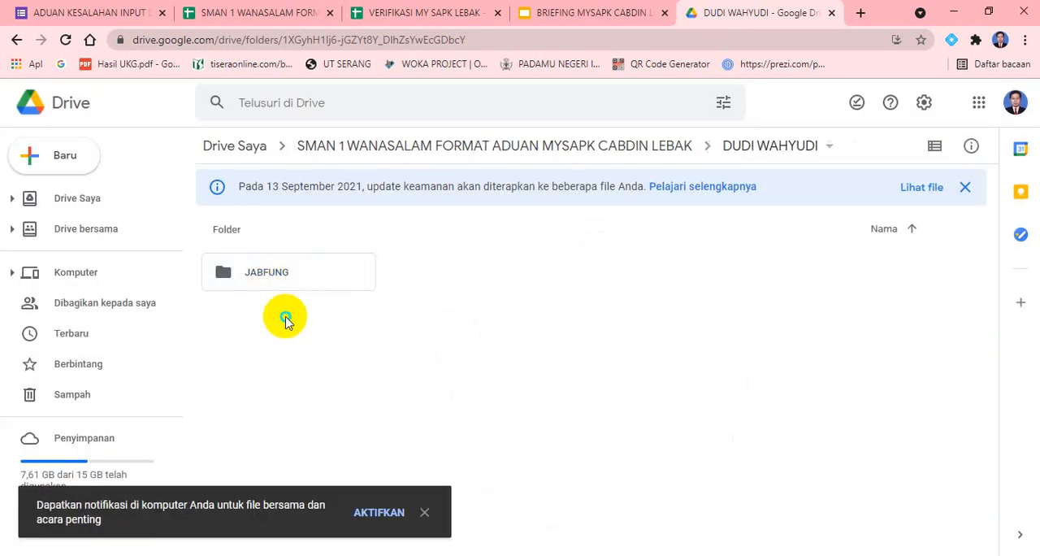
Create another subfolder named SKP in the first employee's folder
{"action": "right_click", "coordinate": [285, 318]}
{"action": "left_click", "coordinate": [325, 332]}
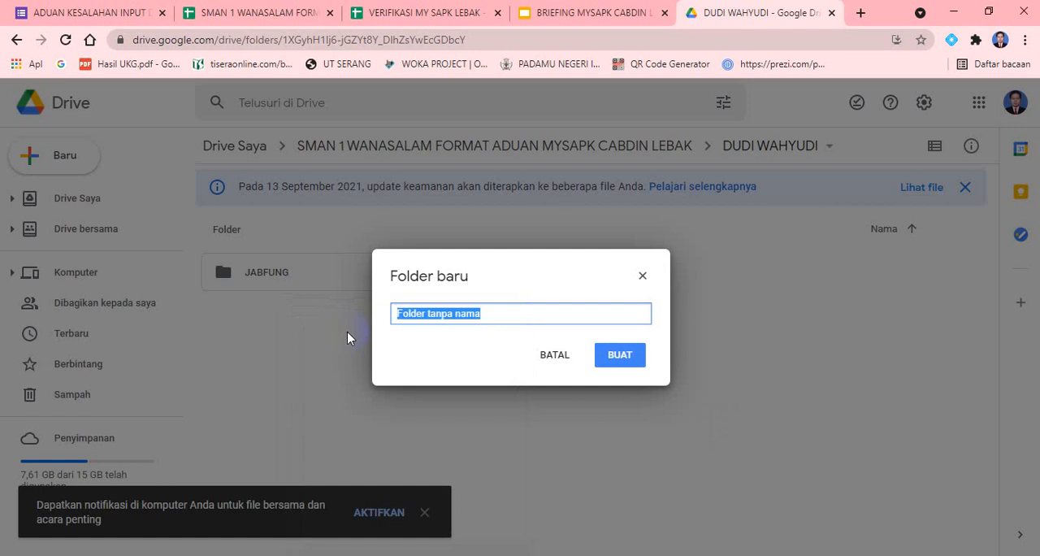
{"action": "type", "text": "SKP"}
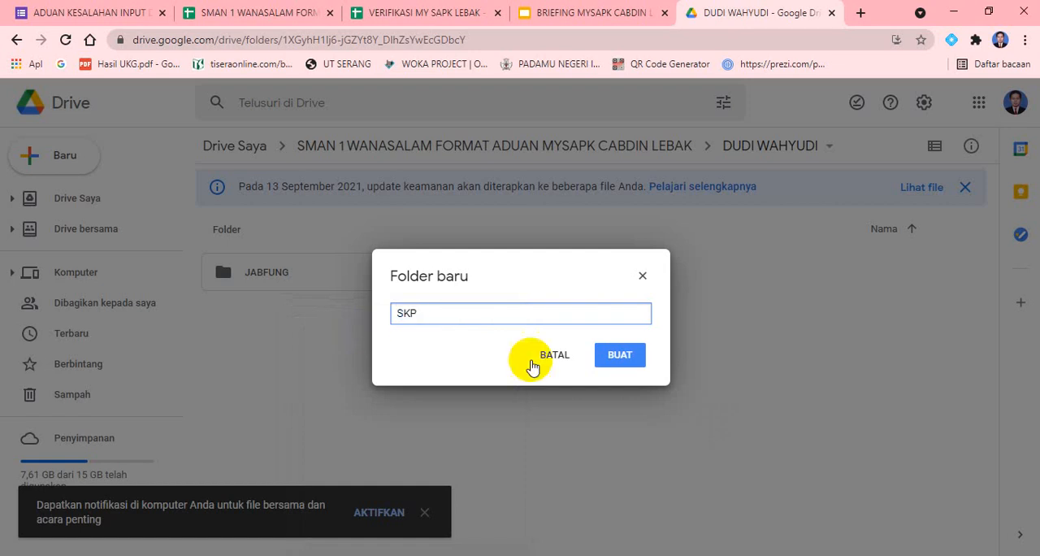
{"action": "left_click", "coordinate": [624, 355]}
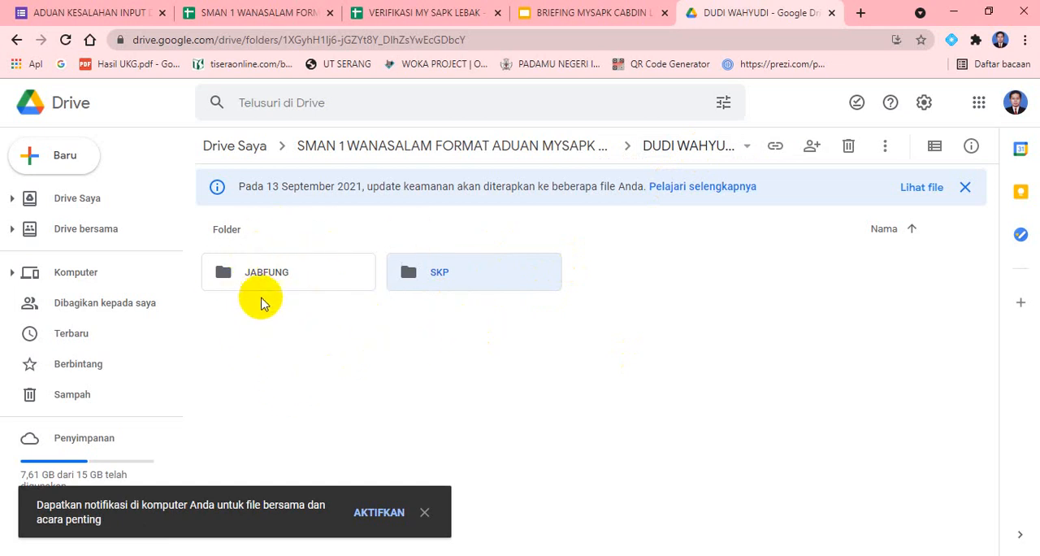
Open the employee's JABFUNG subfolder and dismiss the desktop notification offer
{"action": "left_click", "coordinate": [262, 279]}
{"action": "double_click", "coordinate": [262, 279]}
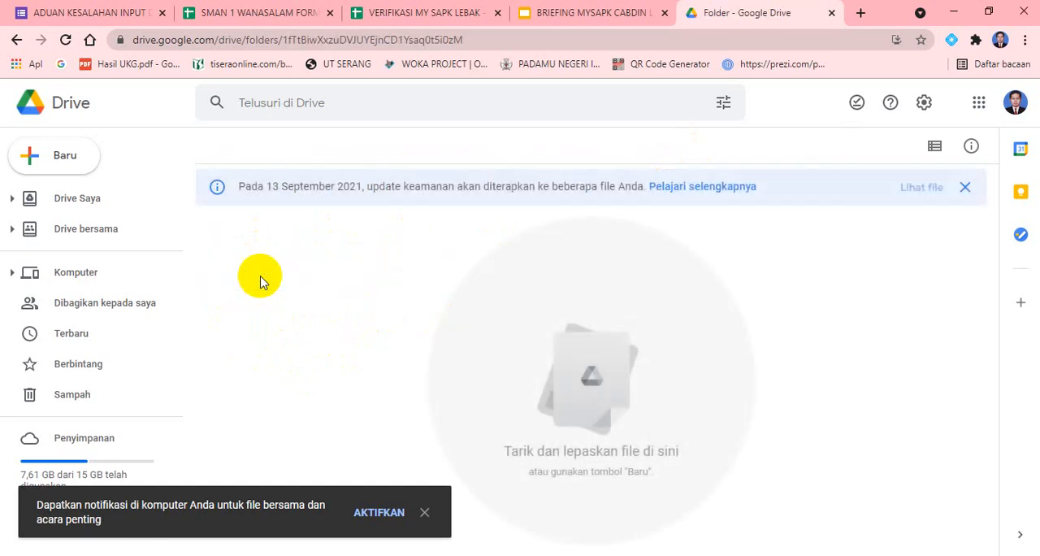
{"action": "left_click", "coordinate": [425, 512]}
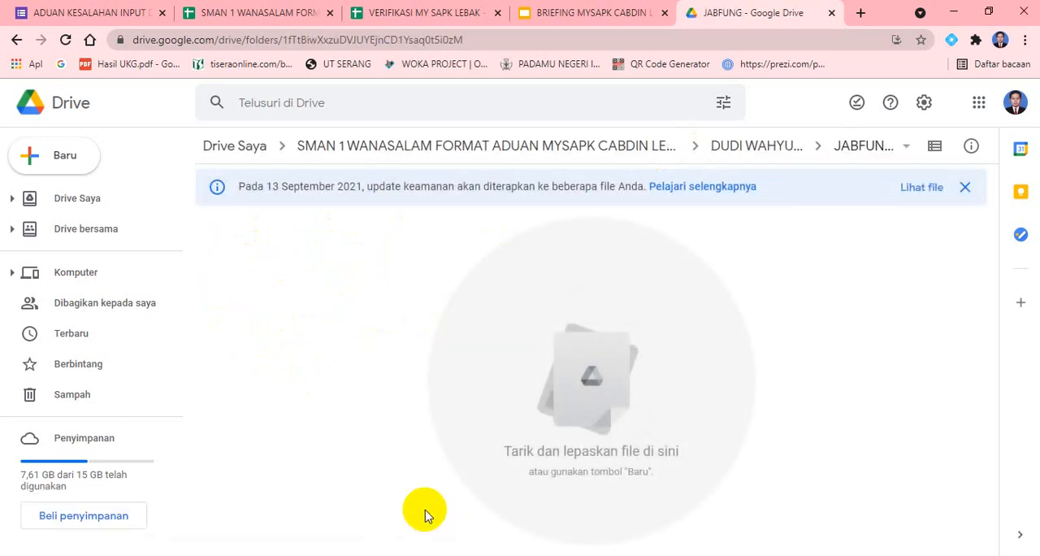
{"action": "right_click", "coordinate": [361, 273]}
{"action": "left_click", "coordinate": [310, 264]}
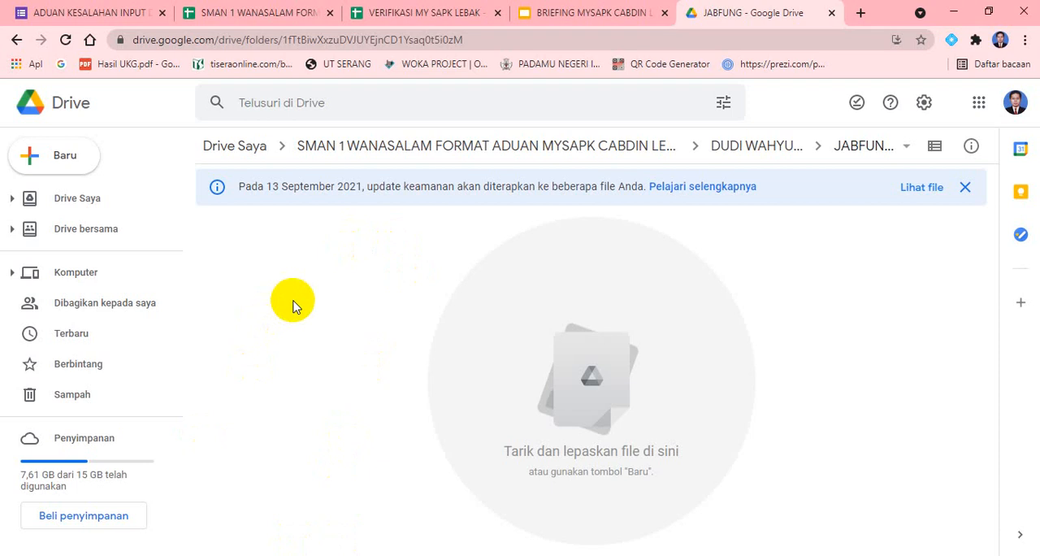
{"action": "right_click", "coordinate": [302, 248]}
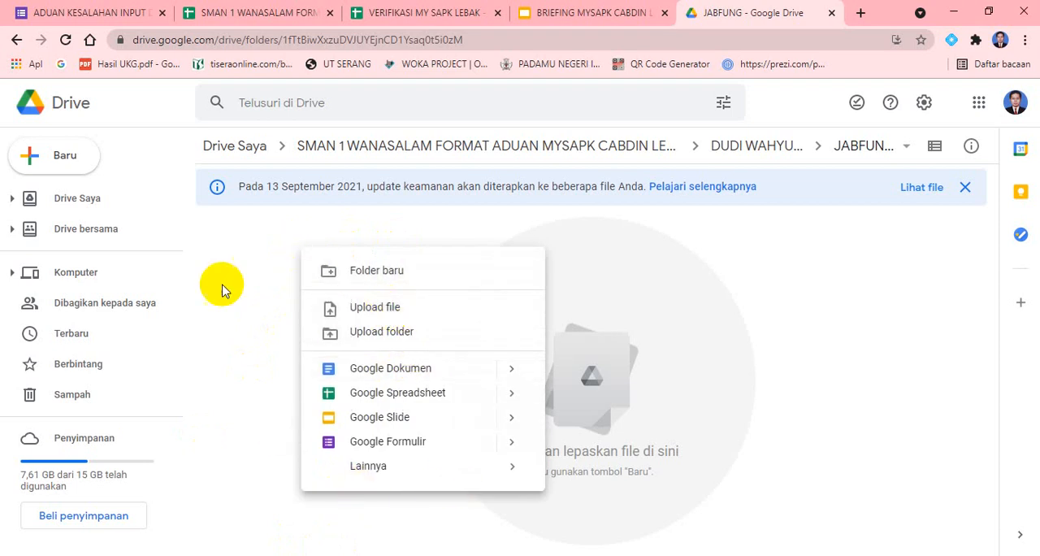
{"action": "left_click", "coordinate": [261, 258]}
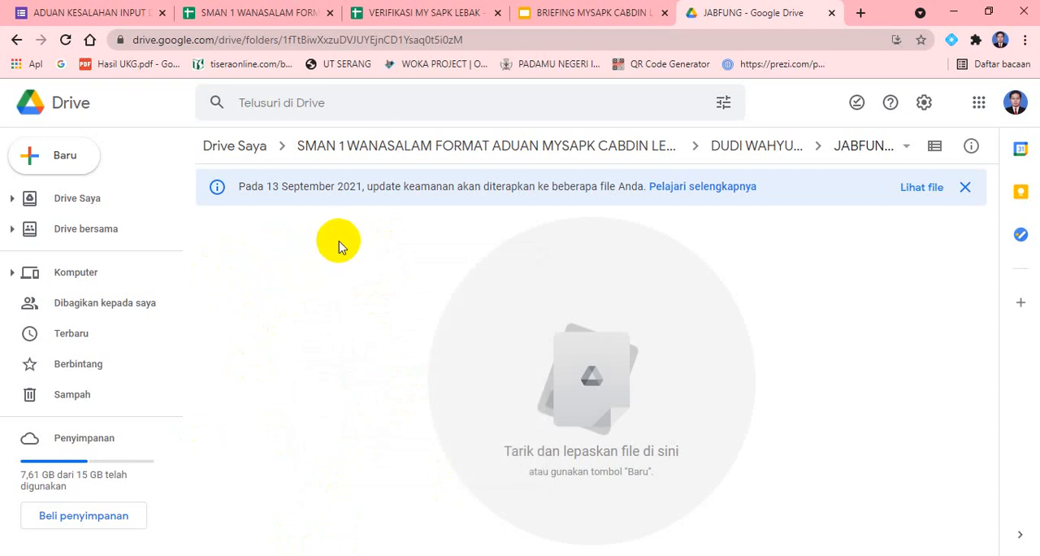
Upload JABFUNG.pdf from Downloads into the JABFUNG subfolder and close the upload status message
{"action": "right_click", "coordinate": [320, 255]}
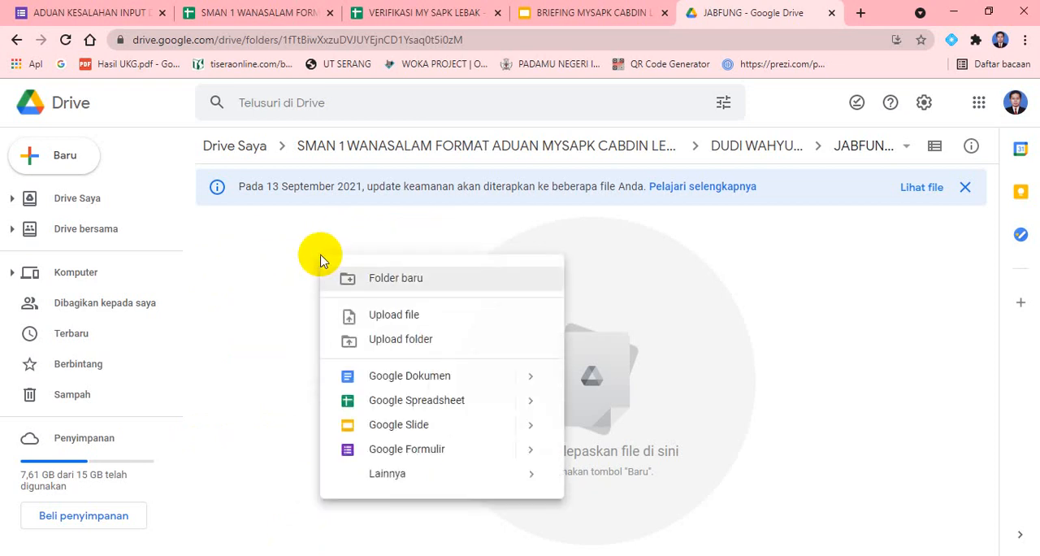
{"action": "left_click", "coordinate": [394, 317]}
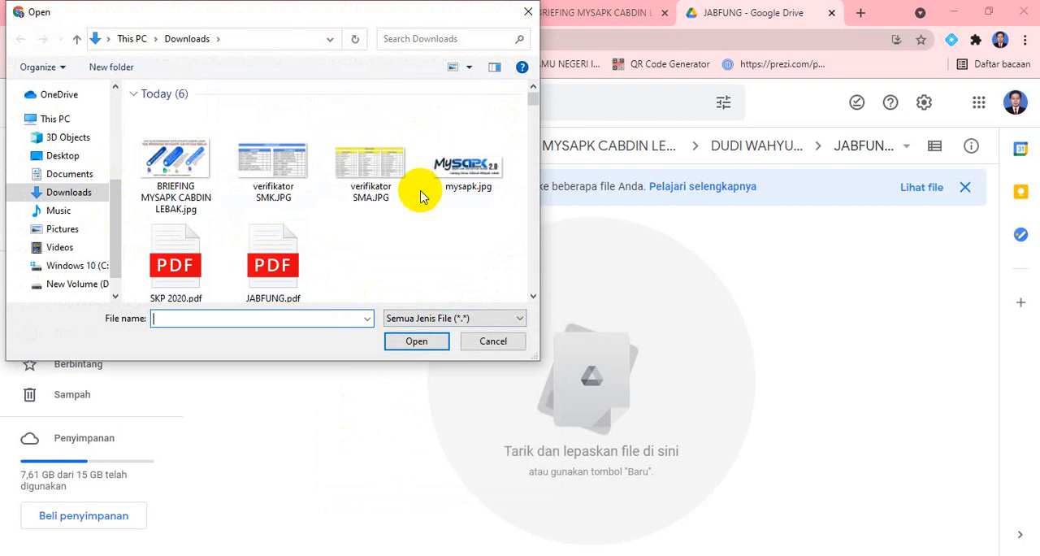
{"action": "left_click", "coordinate": [268, 286]}
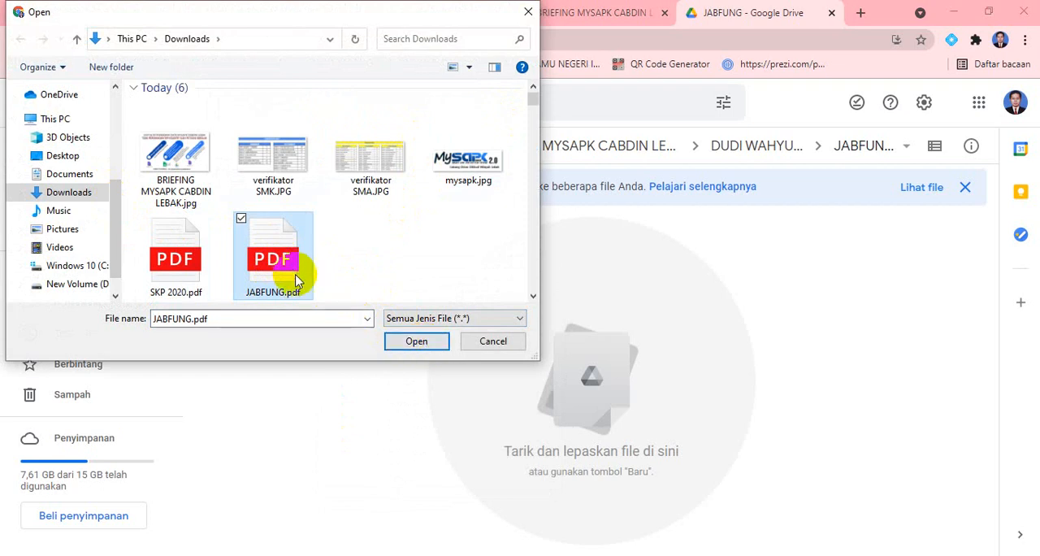
{"action": "left_click", "coordinate": [418, 341]}
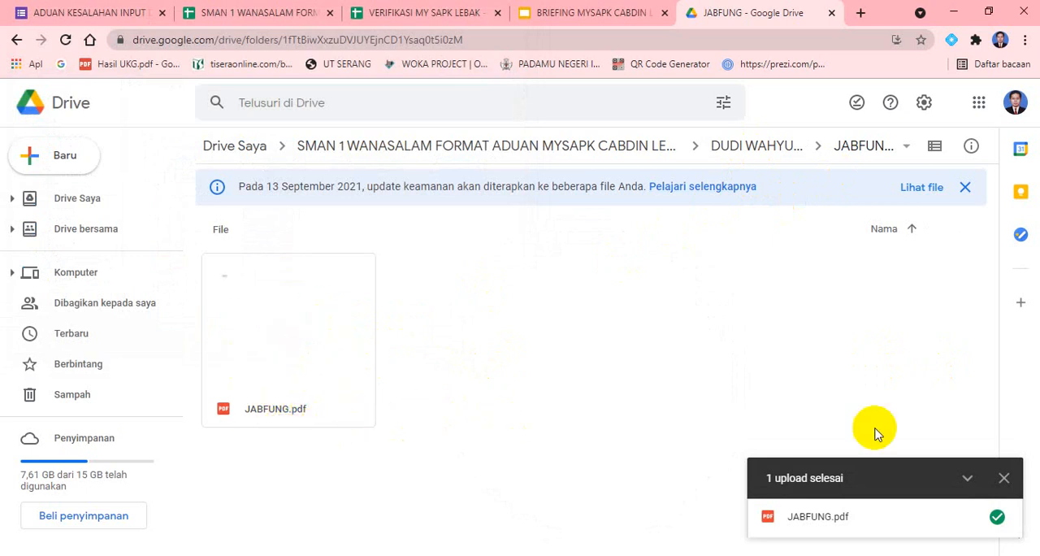
{"action": "left_click", "coordinate": [1005, 480]}
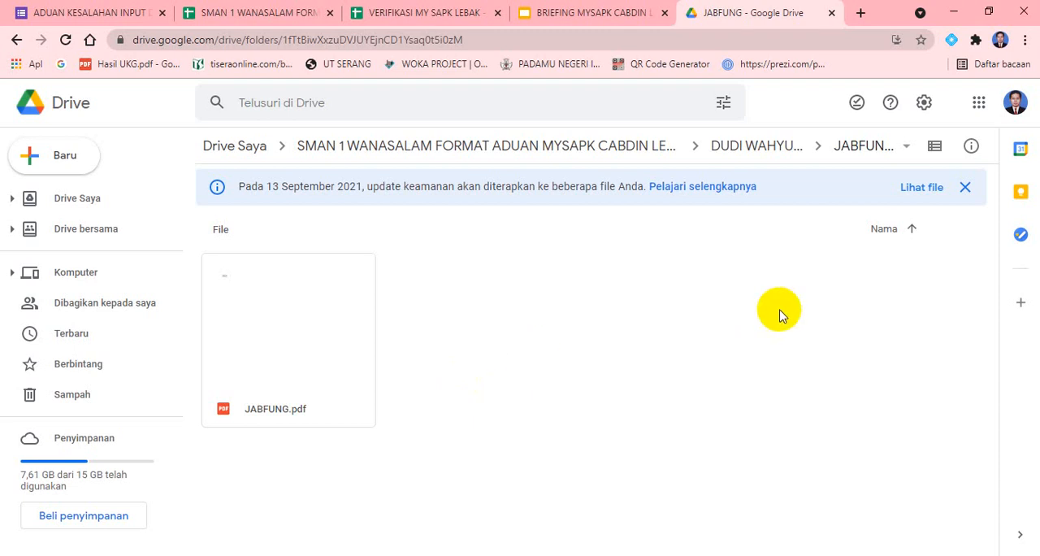
Return to the employee's folder and reopen its JABFUNG subfolder
{"action": "left_click", "coordinate": [763, 161]}
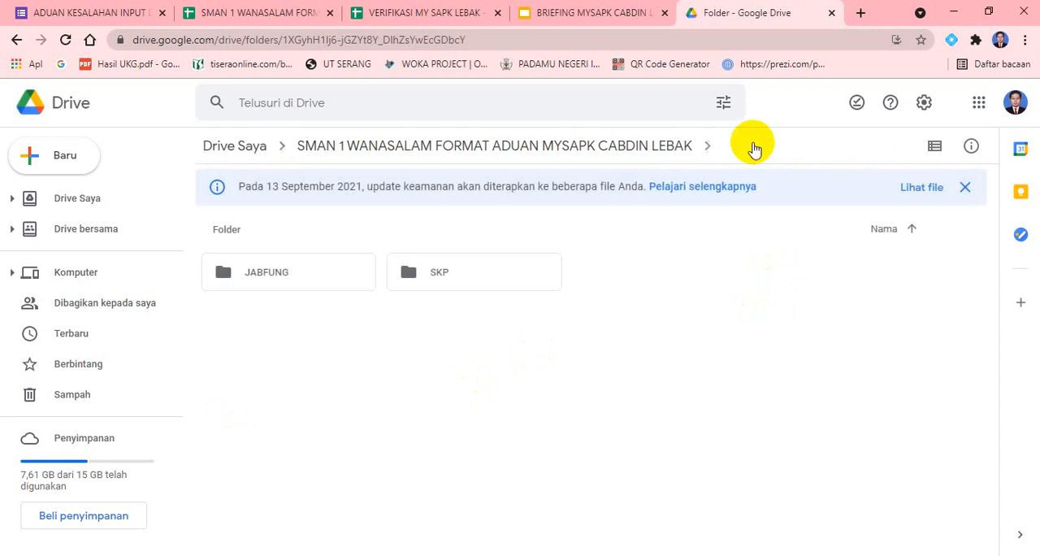
{"action": "double_click", "coordinate": [288, 279]}
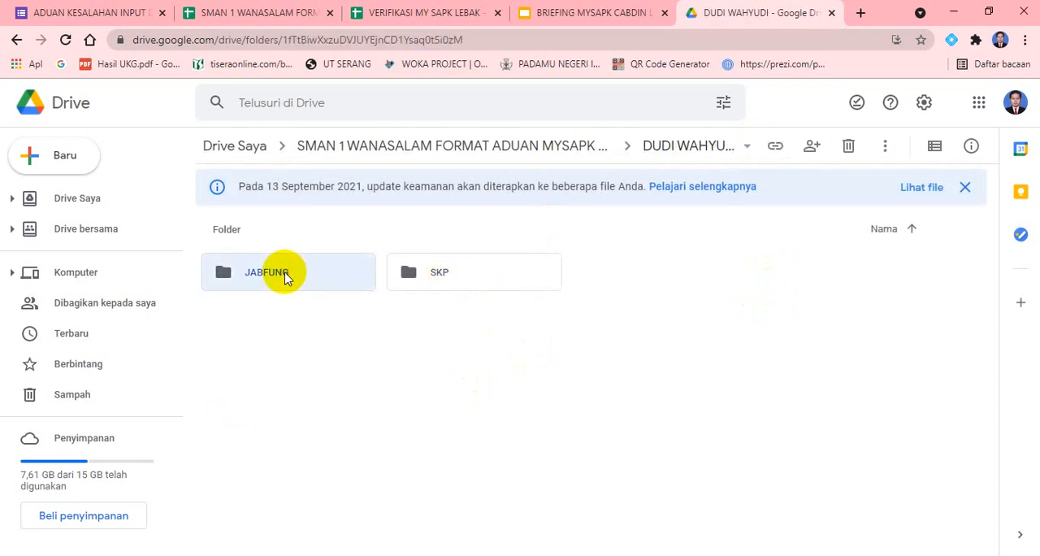
Upload SKP 2020.pdf from Downloads into the first employee's SKP subfolder
{"action": "left_click", "coordinate": [739, 150]}
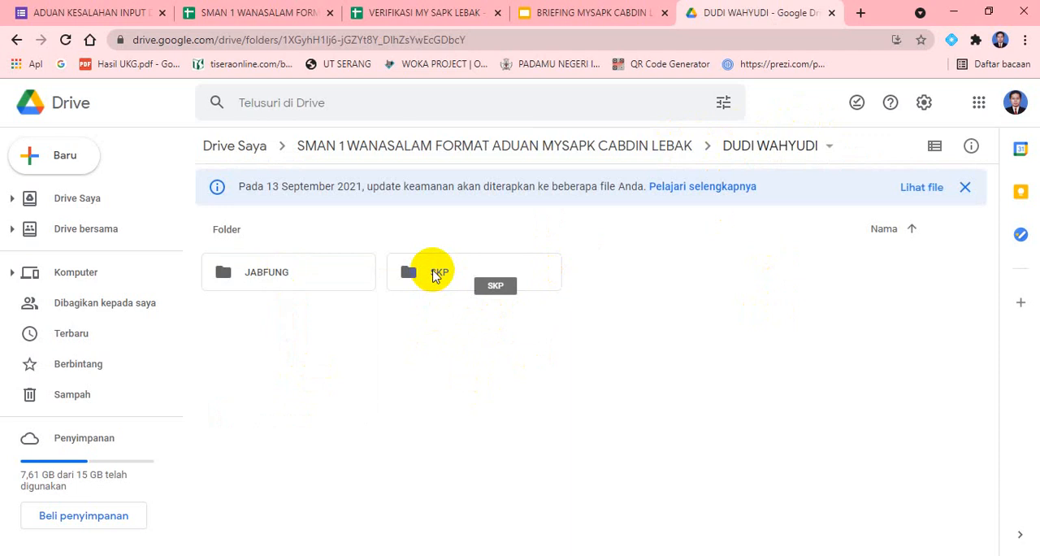
{"action": "double_click", "coordinate": [435, 276]}
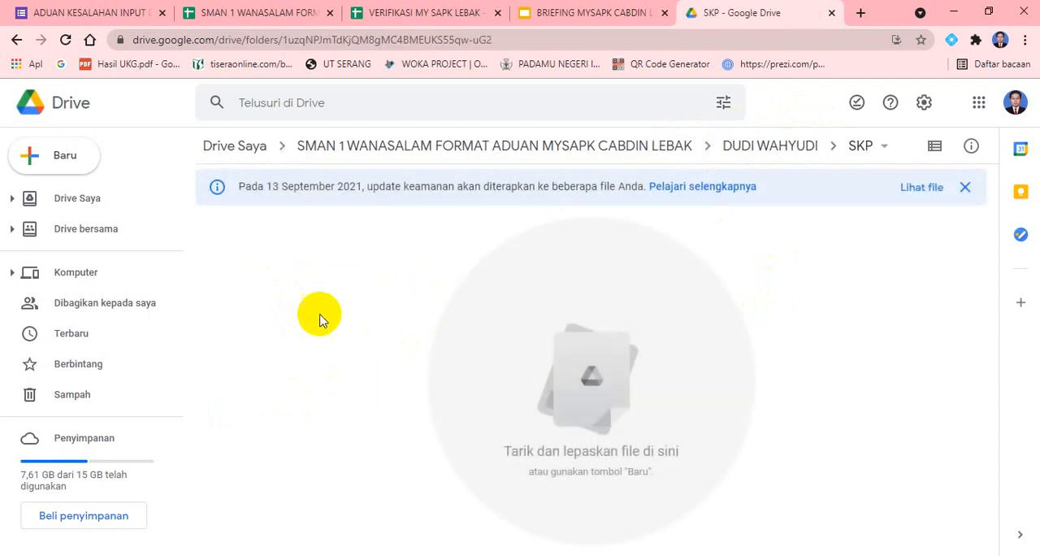
{"action": "right_click", "coordinate": [345, 291]}
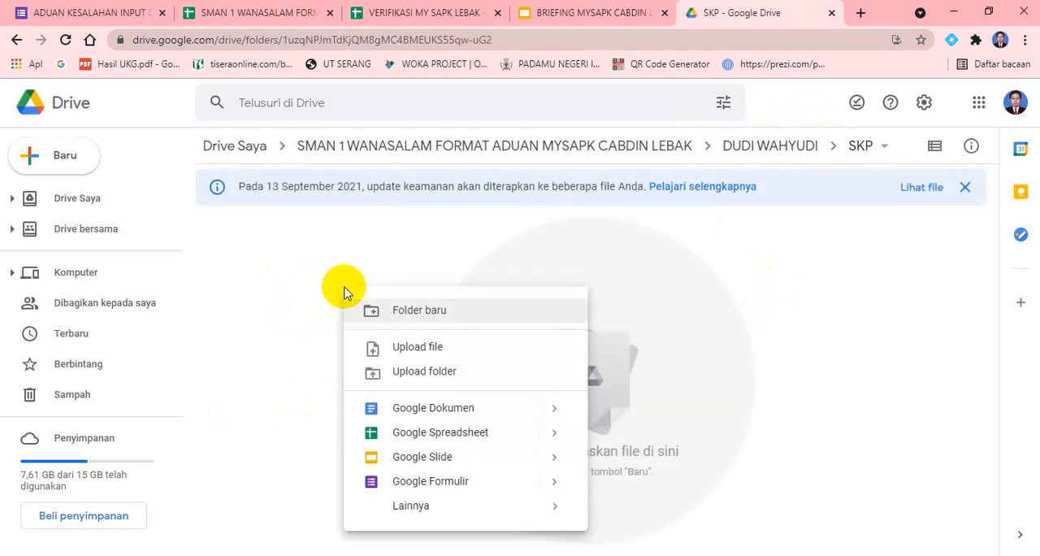
{"action": "left_click", "coordinate": [442, 350]}
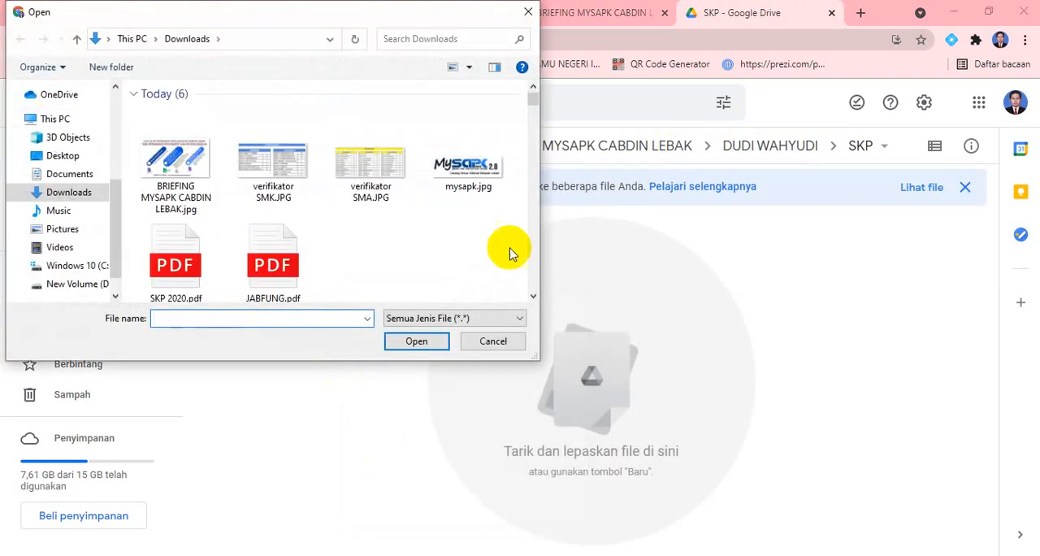
{"action": "left_click", "coordinate": [185, 268]}
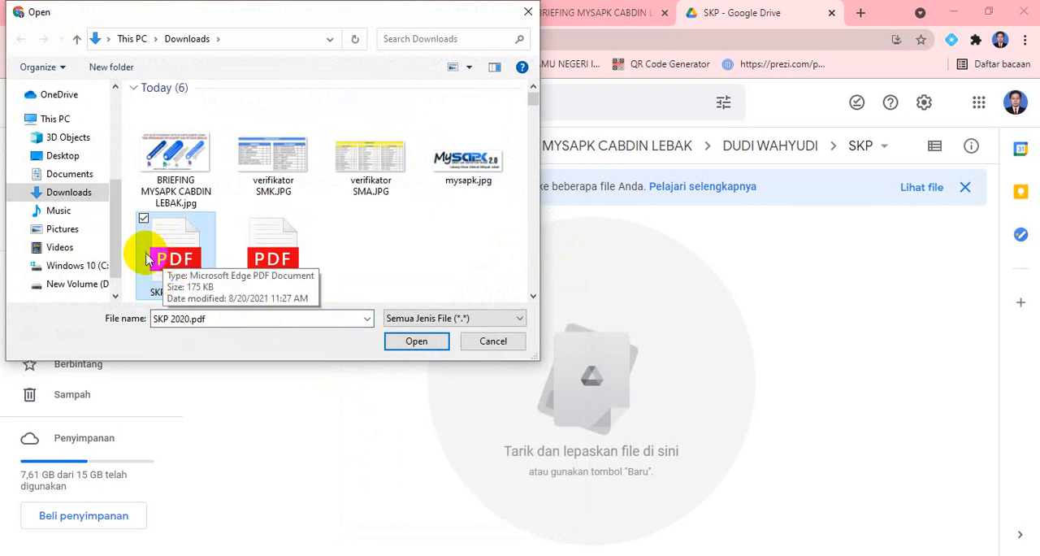
{"action": "left_click", "coordinate": [411, 345]}
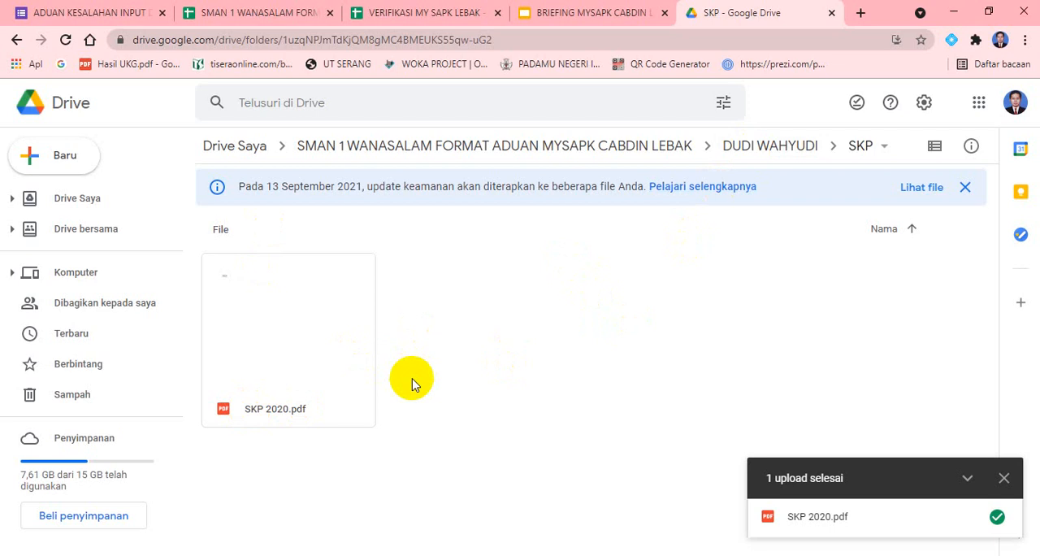
Review the first employee's subfolders and return to the SMAN 1 WANASALAM FORMAT ADUAN MYSAPK CABDIN LEBAK folder
{"action": "left_click", "coordinate": [762, 153]}
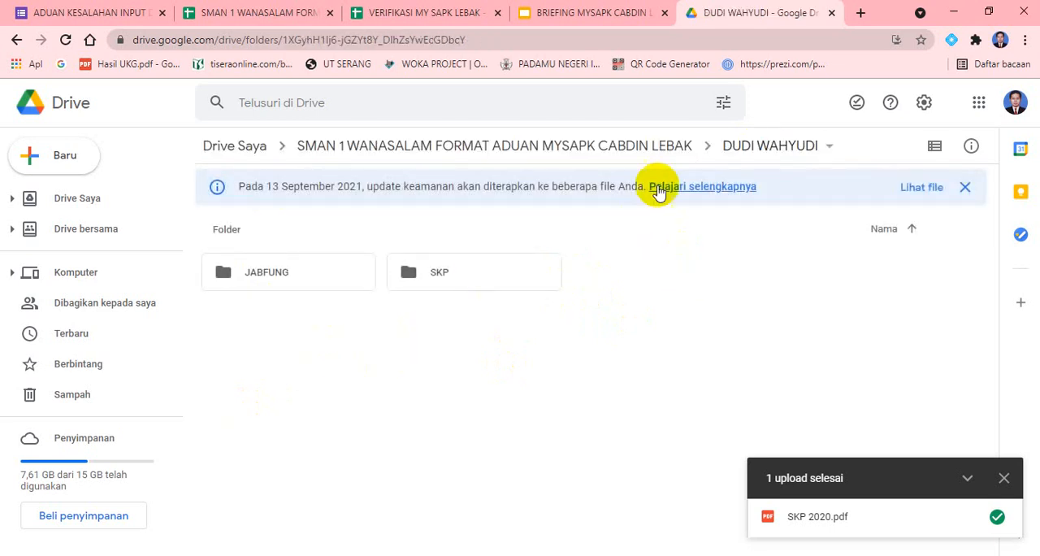
{"action": "left_click", "coordinate": [628, 144]}
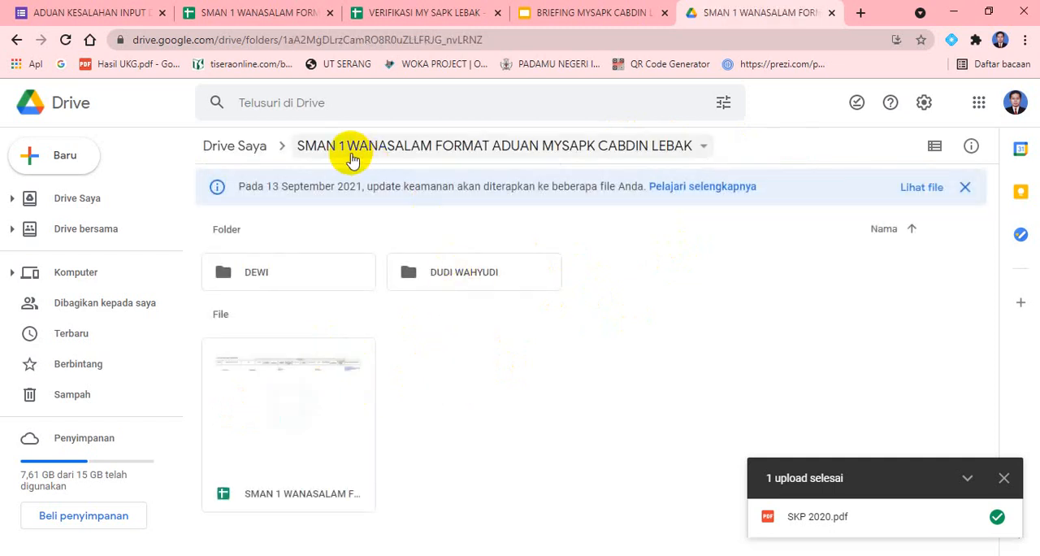
{"action": "double_click", "coordinate": [449, 278]}
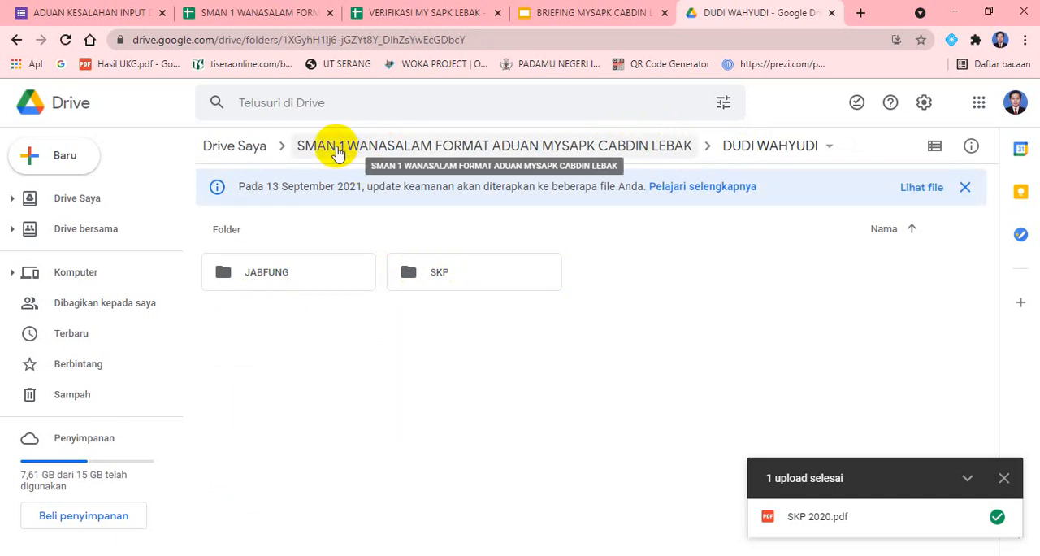
{"action": "left_click", "coordinate": [338, 155]}
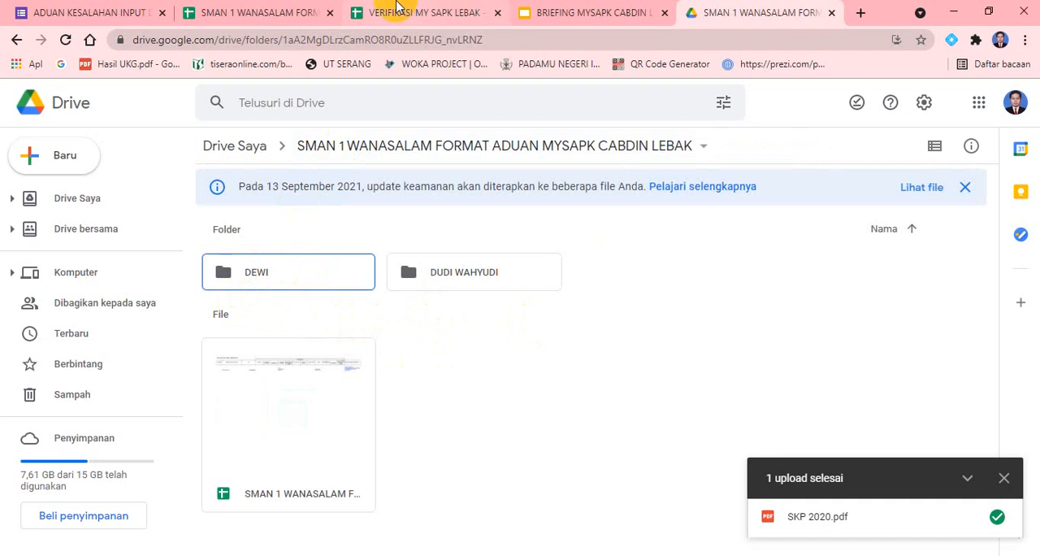
Switch to the school's complaint spreadsheet and enter the second employee's name and NIP in row 7
{"action": "left_click", "coordinate": [264, 15]}
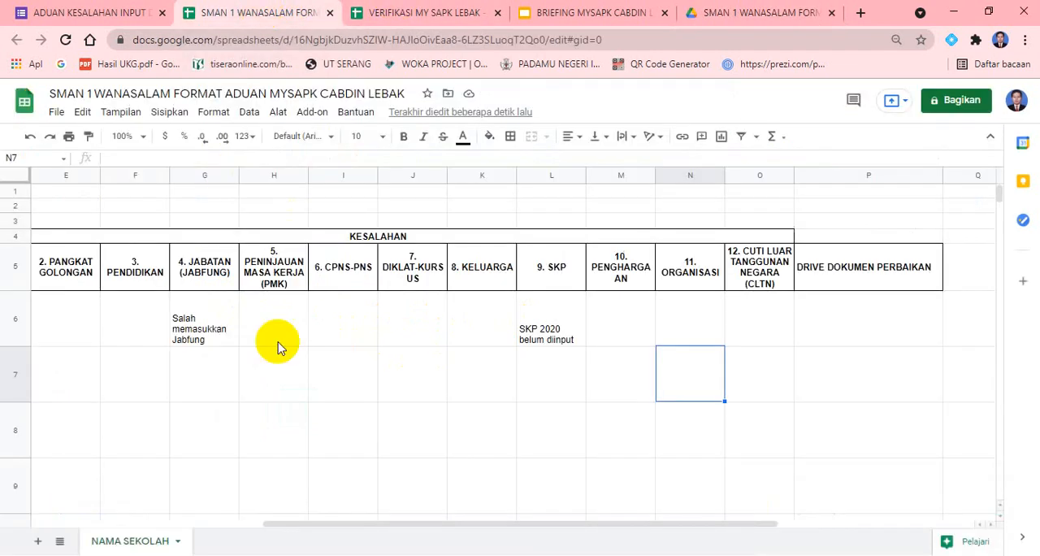
{"action": "left_click", "coordinate": [363, 385]}
{"action": "key", "text": "Left"}
{"action": "key", "text": "Left"}
{"action": "key", "text": "Left"}
{"action": "key", "text": "Left"}
{"action": "key", "text": "Left"}
{"action": "key", "text": "Left"}
{"action": "key", "text": "Left"}
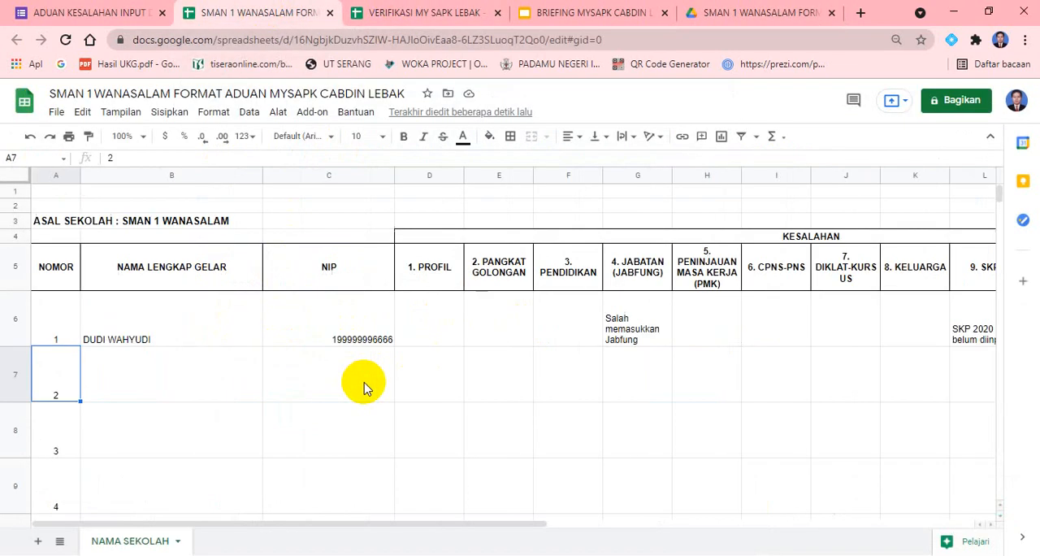
{"action": "type", "text": "DEWI"}
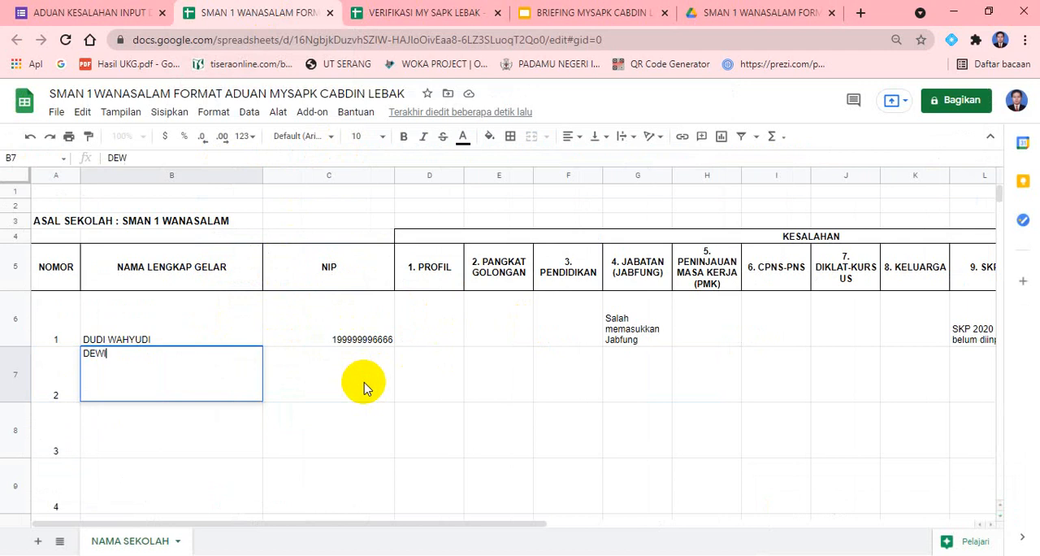
{"action": "key", "text": "Tab"}
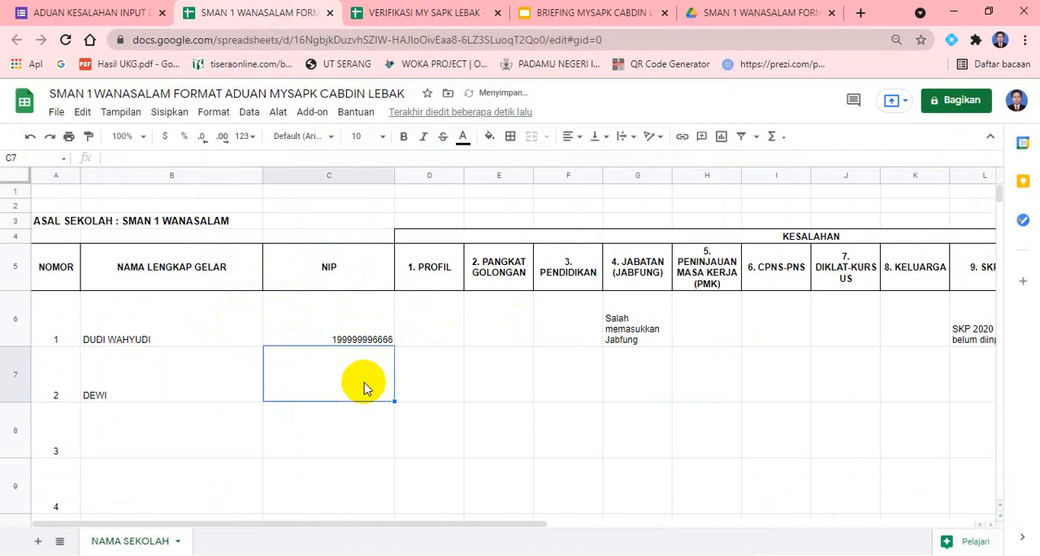
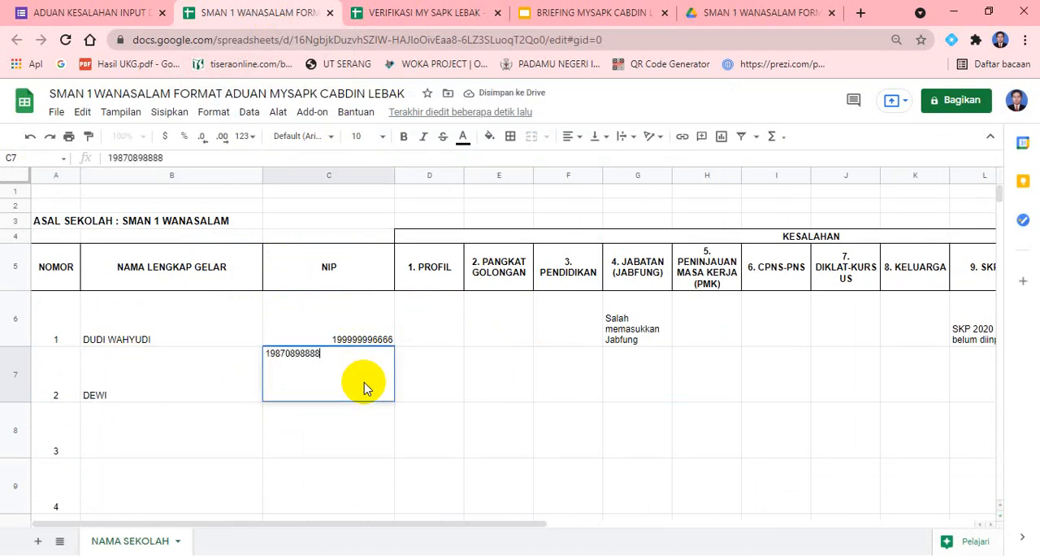
{"action": "key", "text": "Tab"}
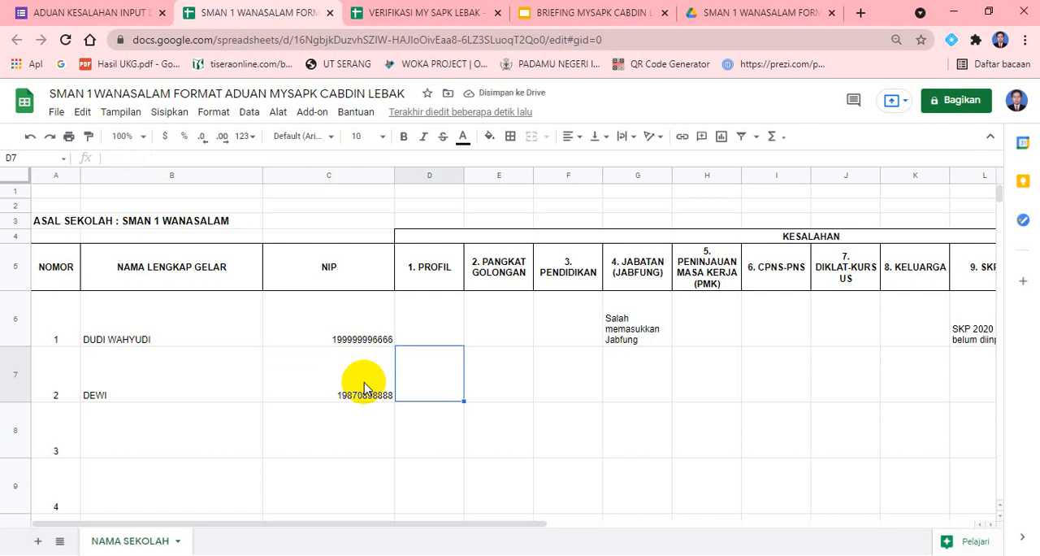
Enter "Ijazah S2 belum terupload" under 3. PENDIDIKAN for the second employee and reselect that cell
{"action": "key", "text": "Tab"}
{"action": "key", "text": "Tab"}
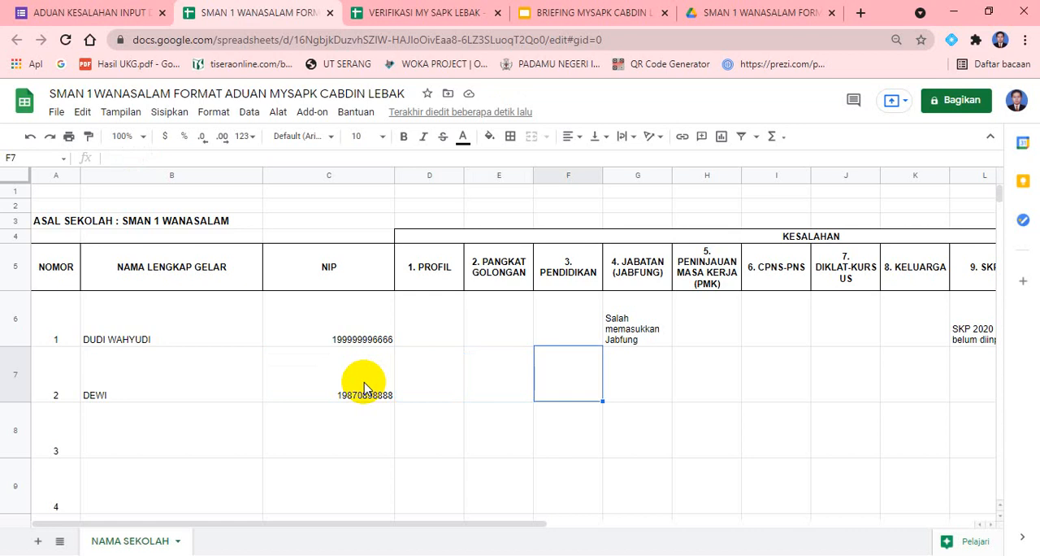
{"action": "type", "text": "Ijaza"}
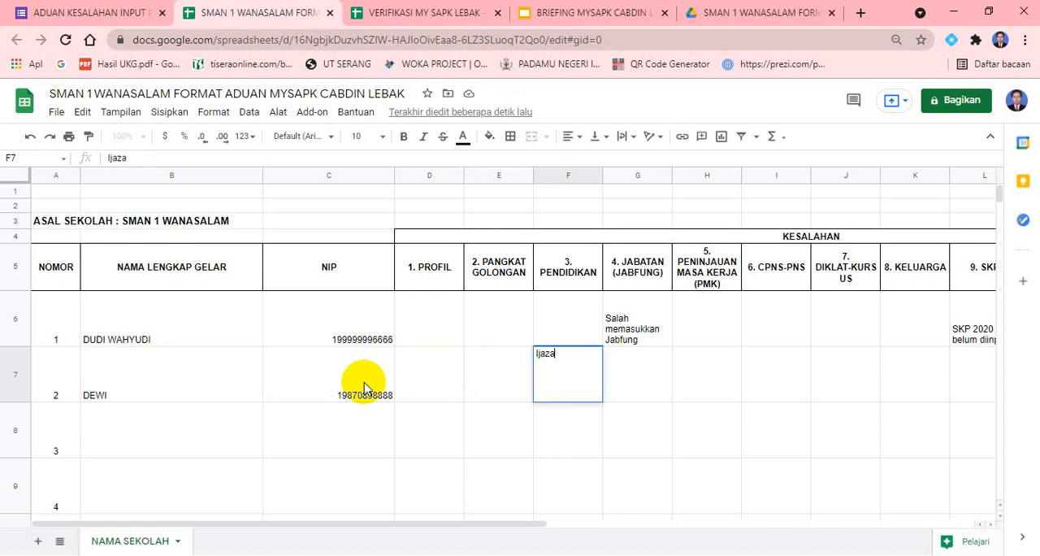
{"action": "type", "text": "h S2 belum"}
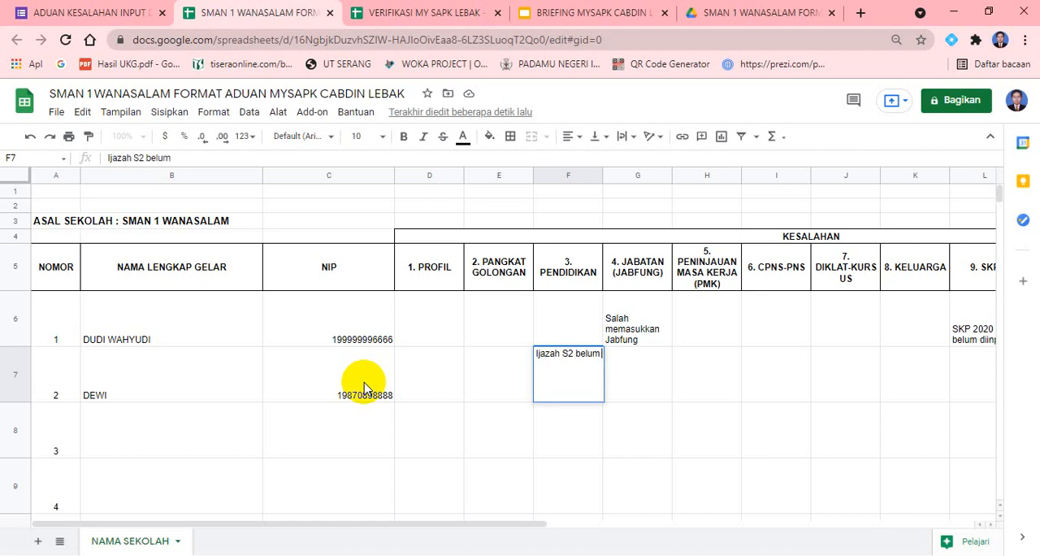
{"action": "type", "text": " terupload"}
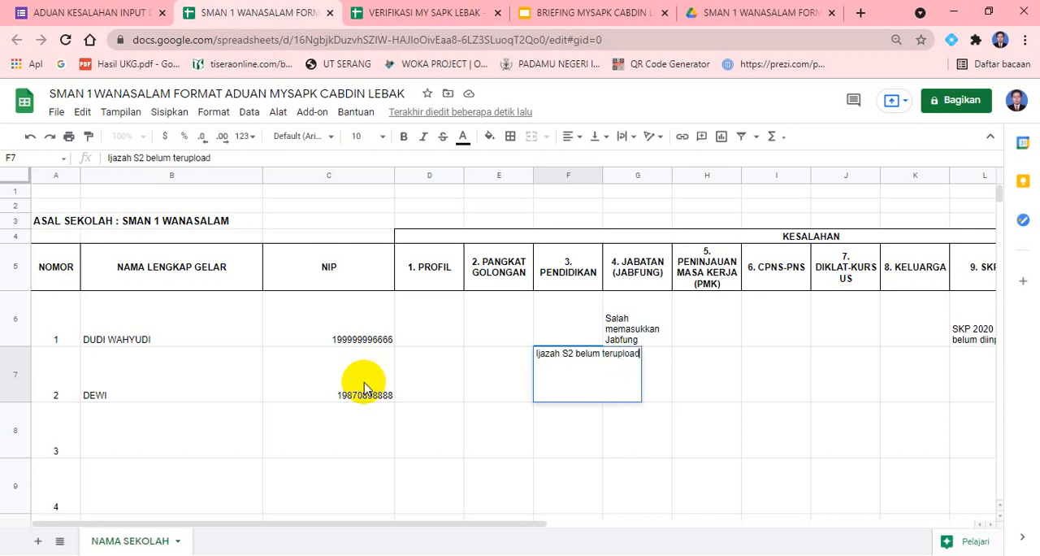
{"action": "key", "text": "Tab"}
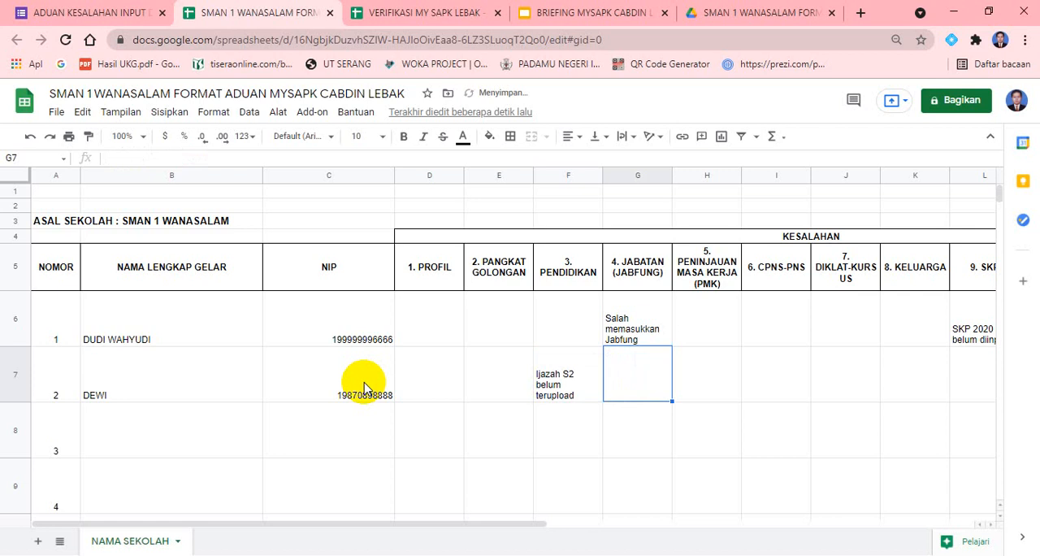
{"action": "key", "text": "Left"}
{"action": "key", "text": "Left"}
{"action": "key", "text": "Right"}
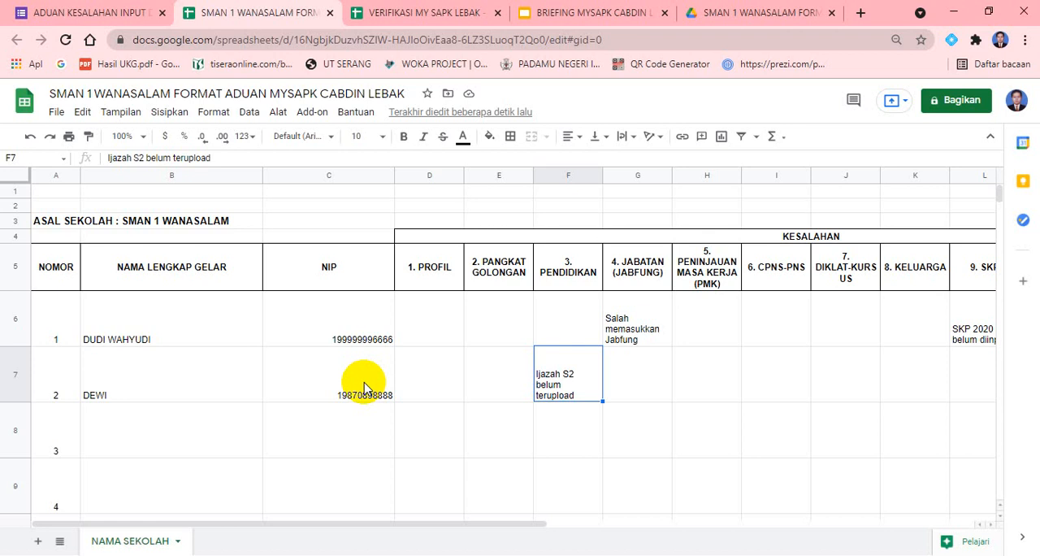
Switch back to Google Drive, dismiss the upload status message and upload the S2 diploma PDF from Downloads into the second employee's folder
{"action": "left_click", "coordinate": [720, 12]}
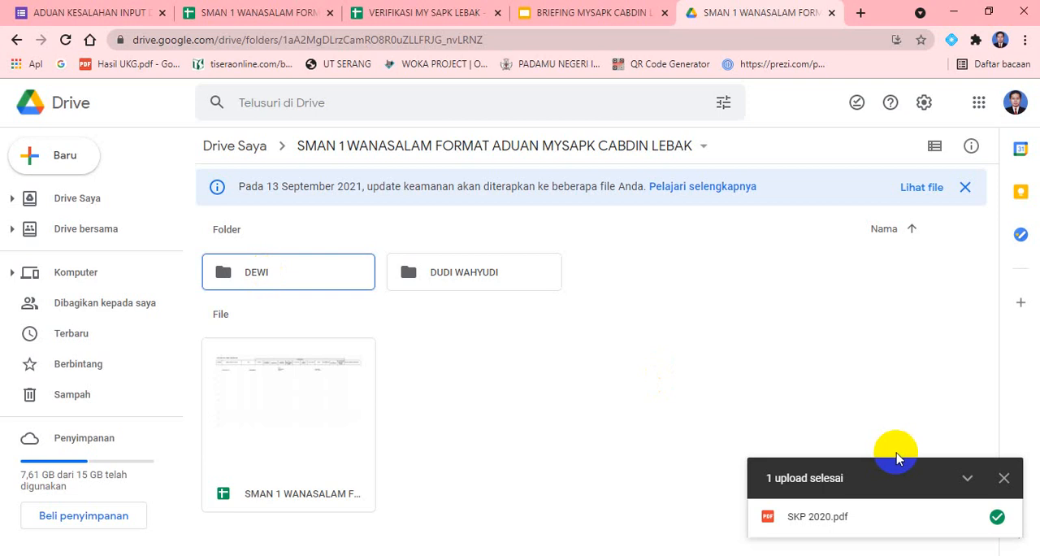
{"action": "left_click", "coordinate": [1004, 479]}
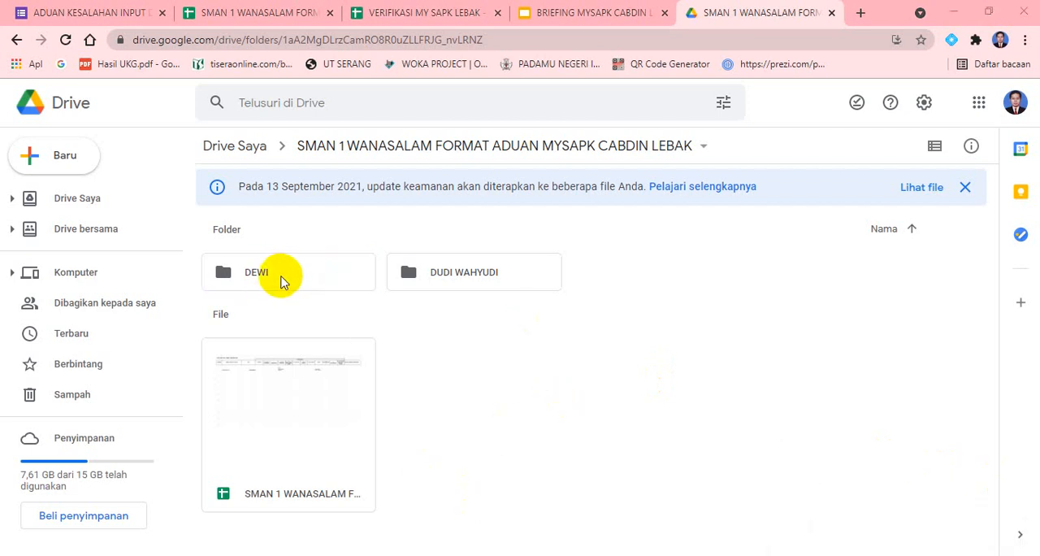
{"action": "double_click", "coordinate": [284, 280]}
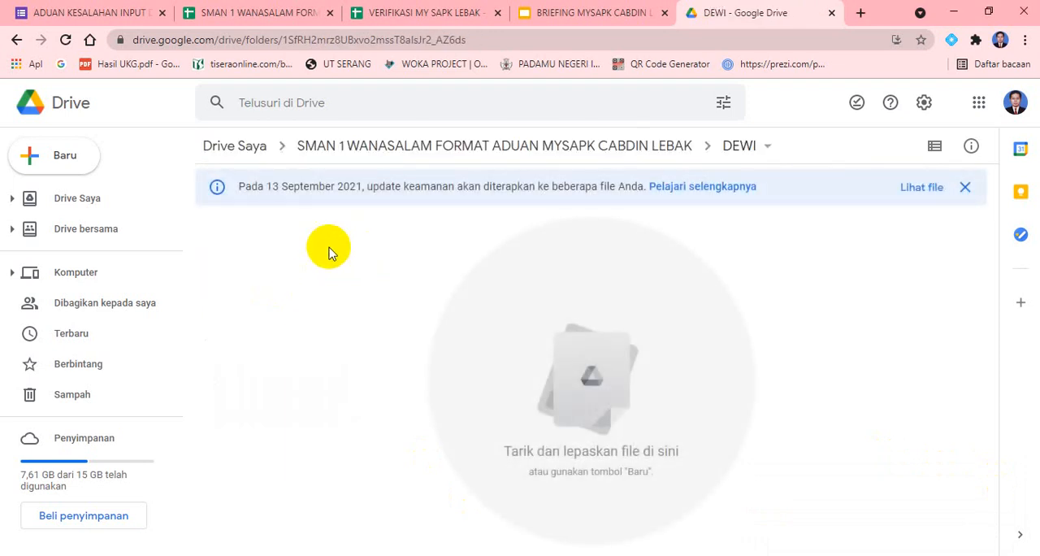
{"action": "right_click", "coordinate": [405, 273]}
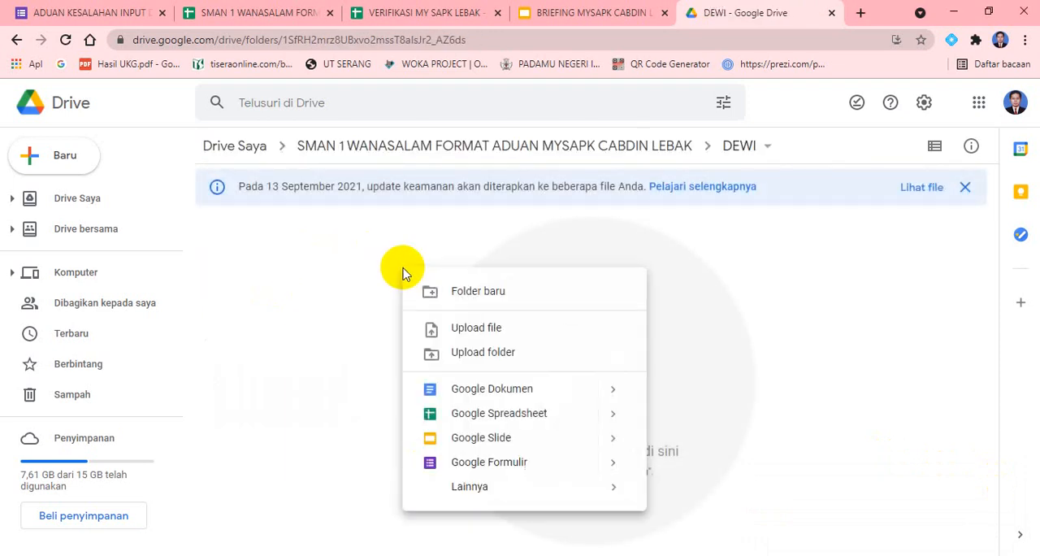
{"action": "left_click", "coordinate": [517, 330]}
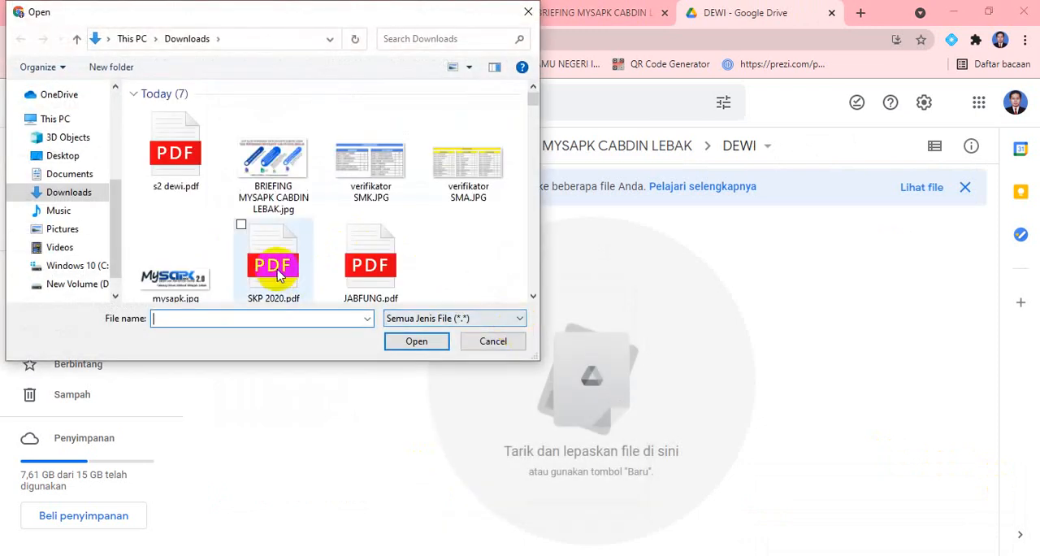
{"action": "left_click", "coordinate": [168, 158]}
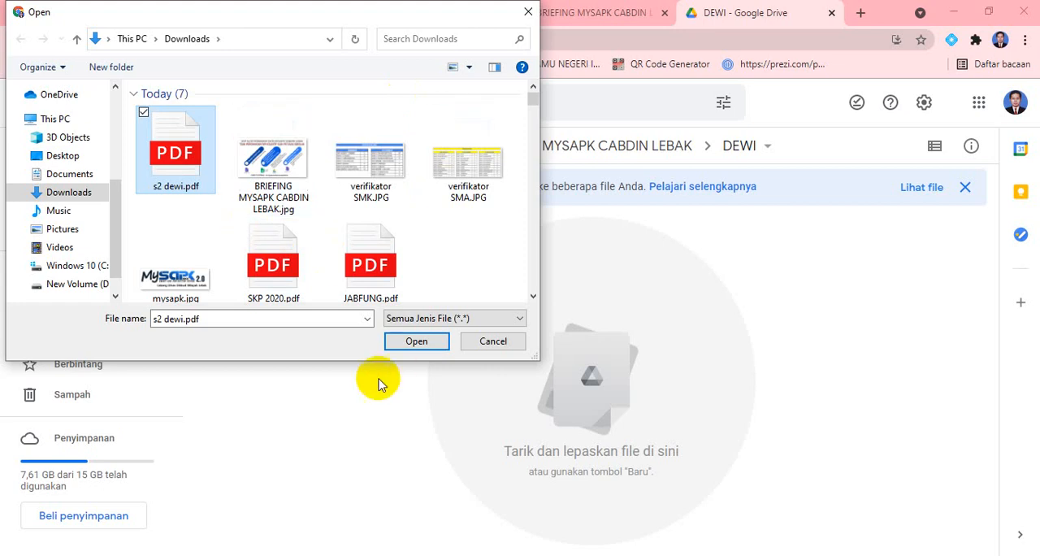
{"action": "left_click", "coordinate": [427, 342]}
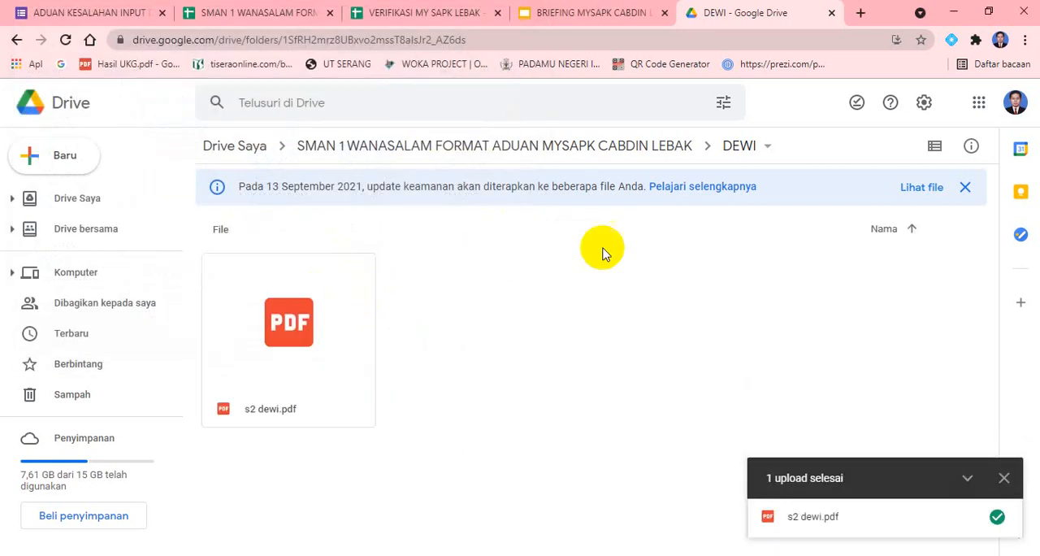
Return to the school's main Drive folder and switch to the complaint spreadsheet to review the employees' error entries
{"action": "left_click", "coordinate": [659, 153]}
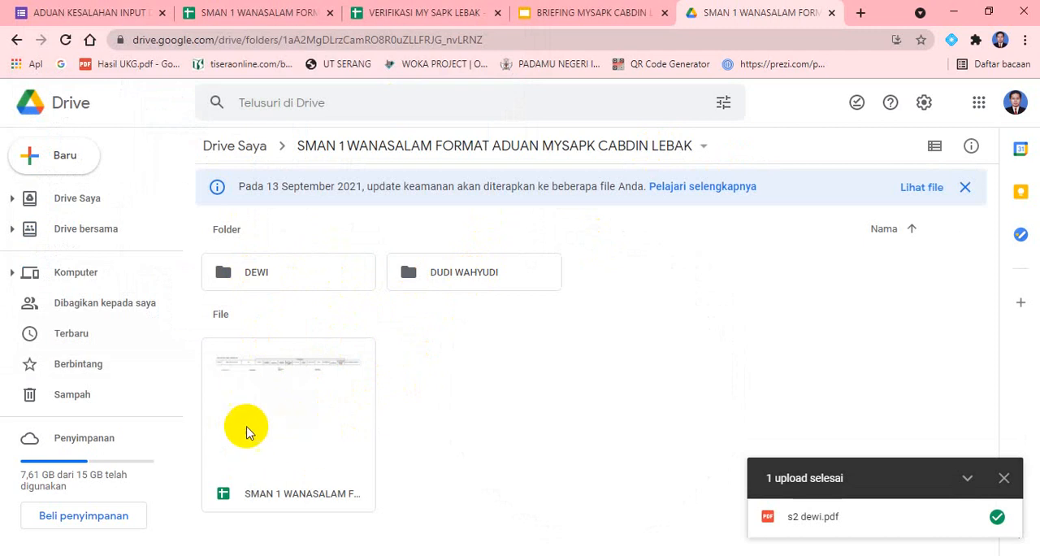
{"action": "left_click", "coordinate": [255, 12]}
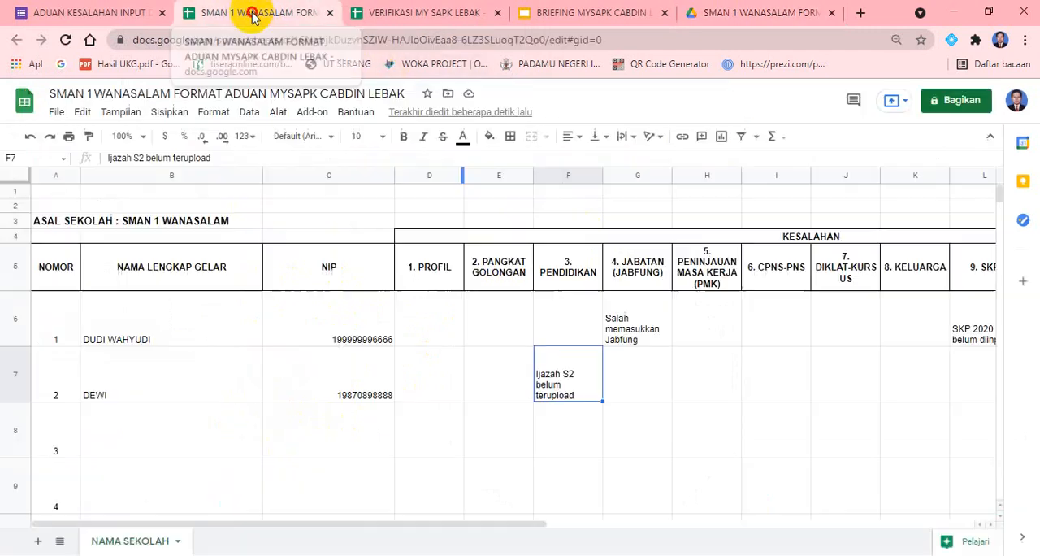
{"action": "left_click", "coordinate": [715, 384]}
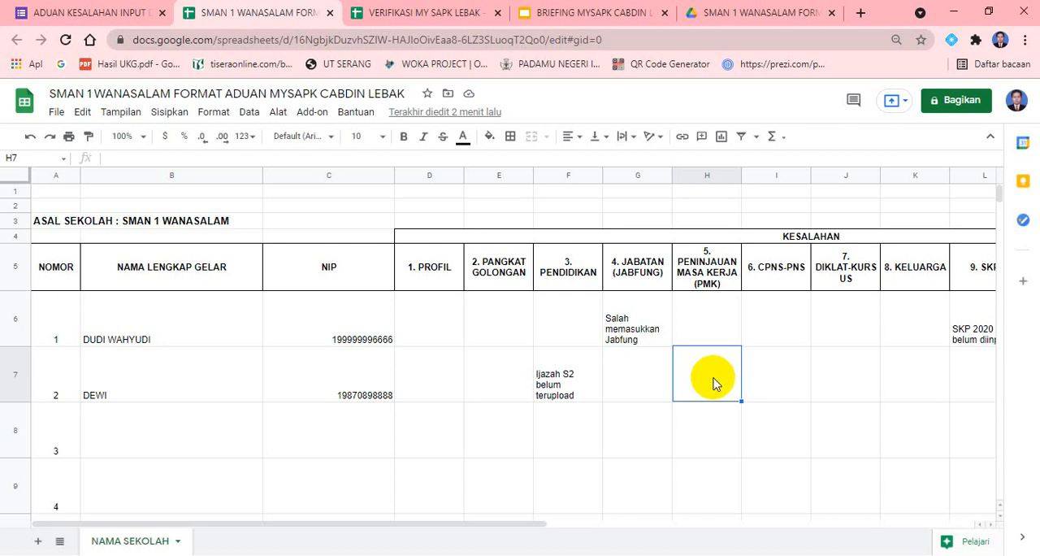
{"action": "key", "text": "Right"}
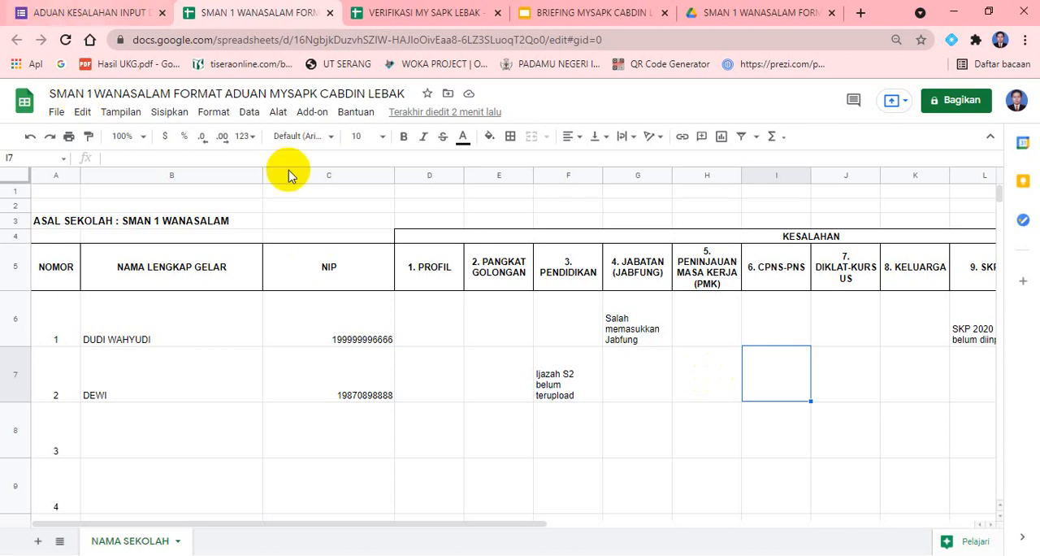
{"action": "left_click", "coordinate": [460, 415]}
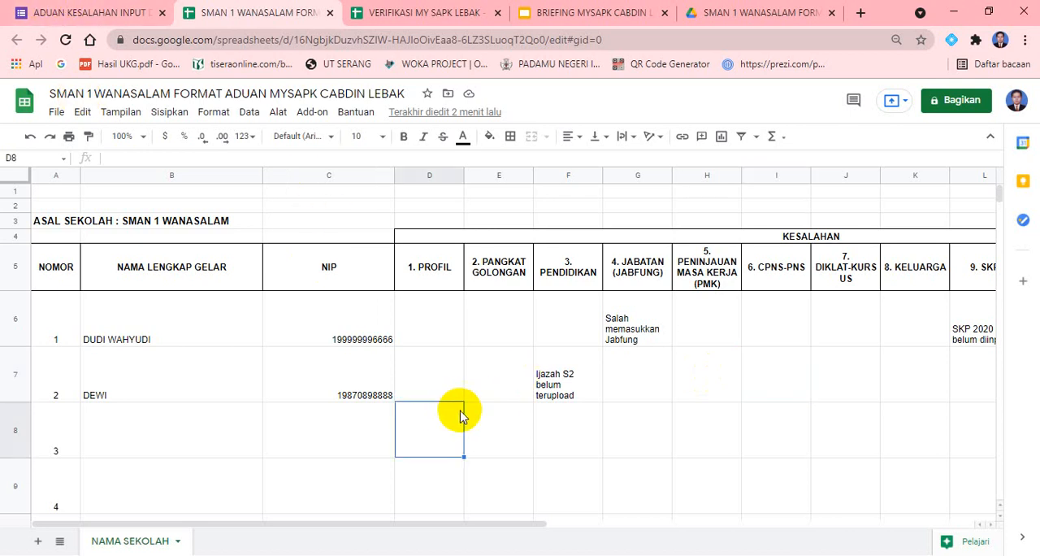
Examine the filled employee rows and the empty numbered rows beneath them in the NAMA LENGKAP GELAR column
{"action": "key", "text": "Down"}
{"action": "key", "text": "Left"}
{"action": "key", "text": "Left"}
{"action": "key", "text": "Up"}
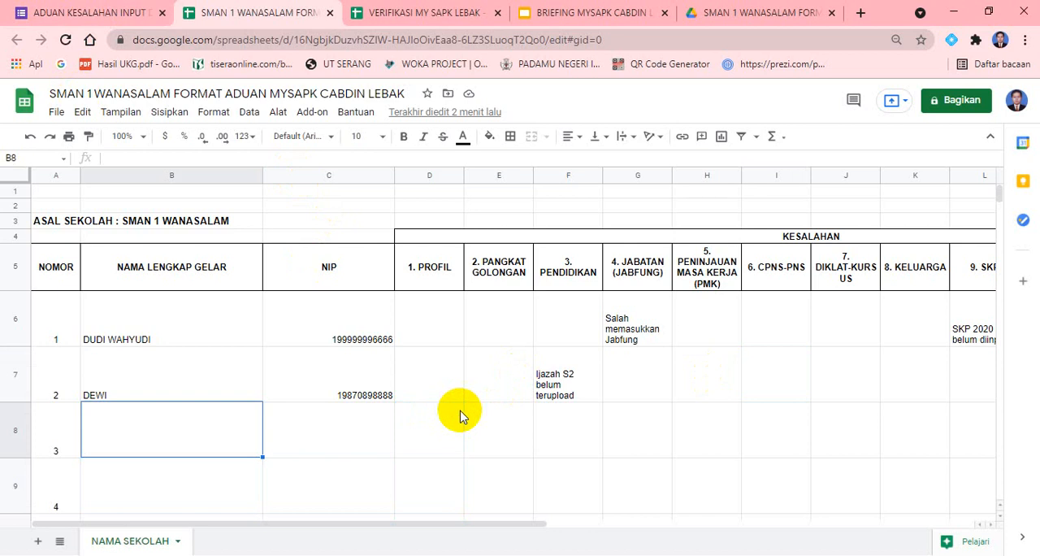
{"action": "key", "text": "Down"}
{"action": "key", "text": "Down"}
{"action": "key", "text": "Down"}
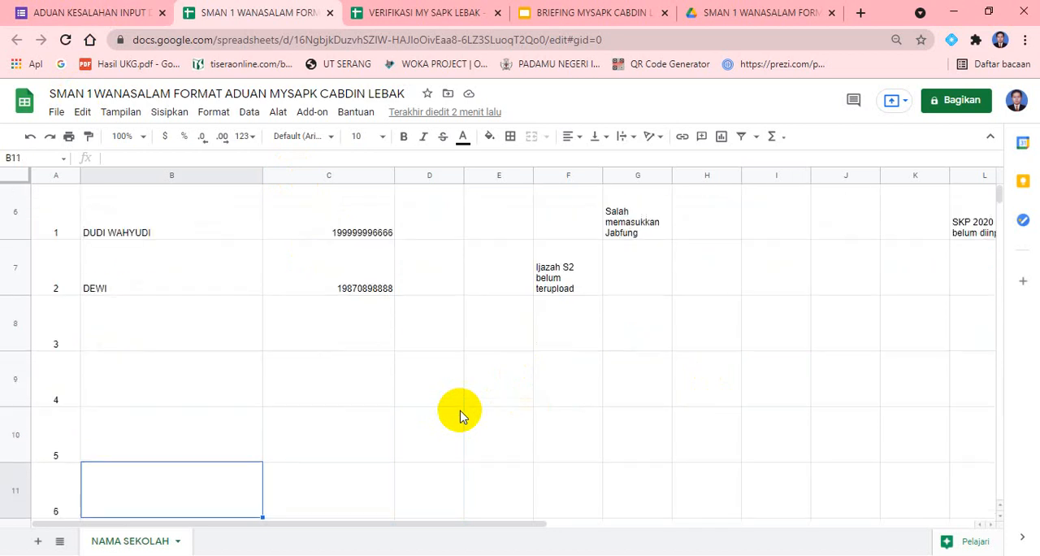
{"action": "key", "text": "Up"}
{"action": "key", "text": "Up"}
{"action": "key", "text": "Down"}
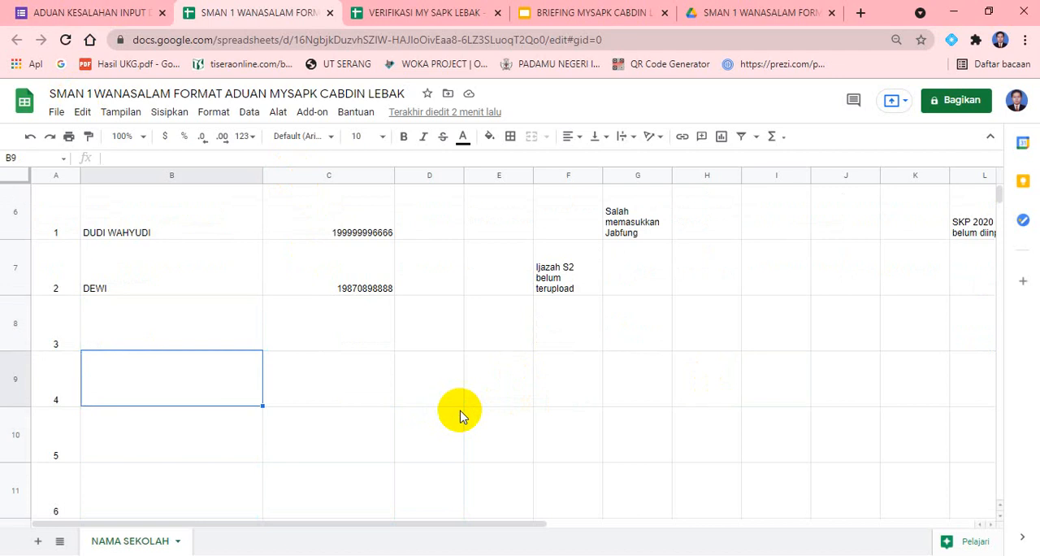
{"action": "key", "text": "Up"}
{"action": "key", "text": "Up"}
{"action": "key", "text": "Up"}
{"action": "key", "text": "Down"}
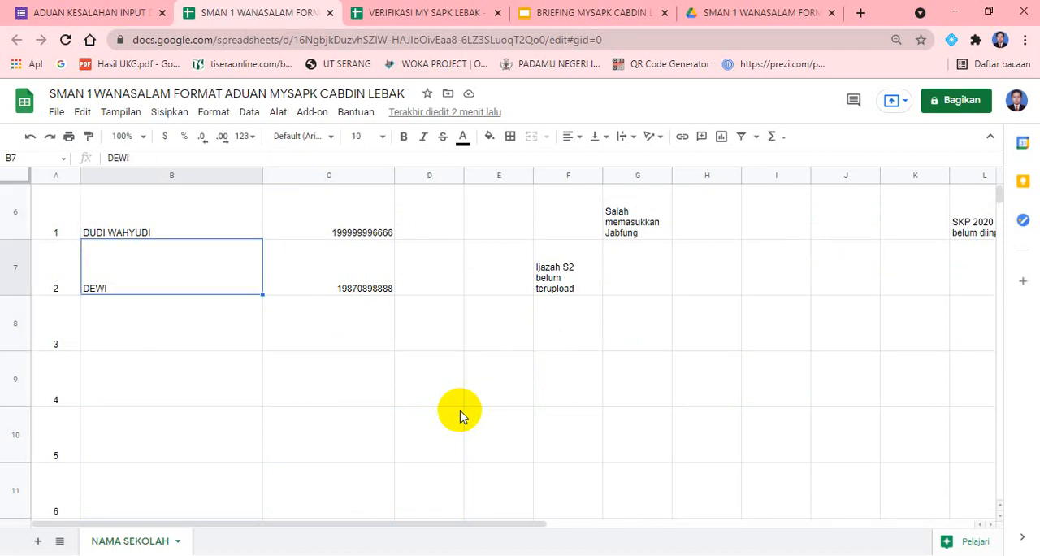
{"action": "key", "text": "Up"}
{"action": "key", "text": "Down"}
{"action": "key", "text": "Down"}
{"action": "key", "text": "Down"}
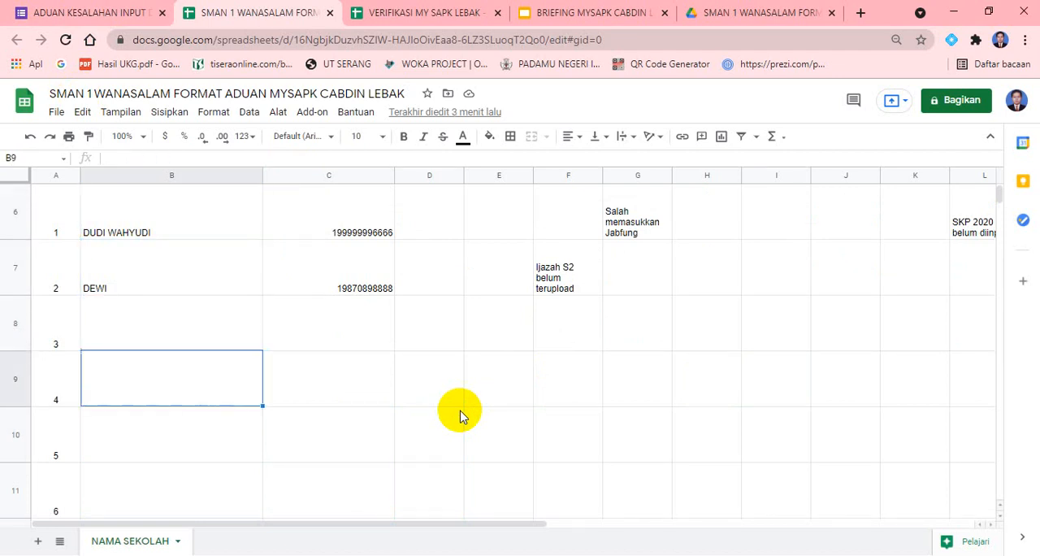
{"action": "key", "text": "Up"}
{"action": "key", "text": "Down"}
{"action": "key", "text": "Down"}
{"action": "key", "text": "Down"}
{"action": "key", "text": "Up"}
Examine the row 5 column headings from NIP through the error categories up to 10. PENGHARGAAN
{"action": "key", "text": "Up"}
{"action": "key", "text": "Up"}
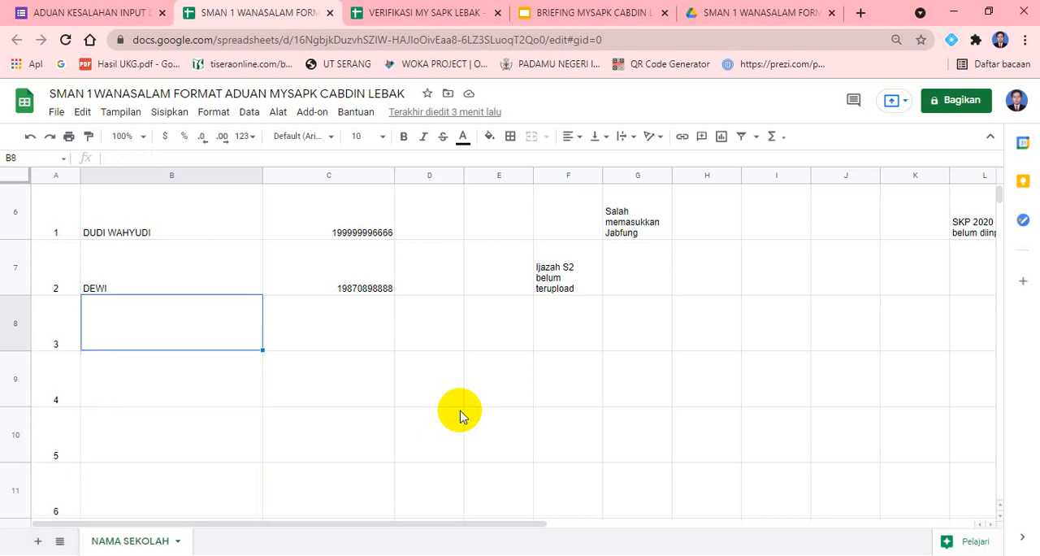
{"action": "key", "text": "Right"}
{"action": "key", "text": "Up"}
{"action": "key", "text": "Up"}
{"action": "key", "text": "Up"}
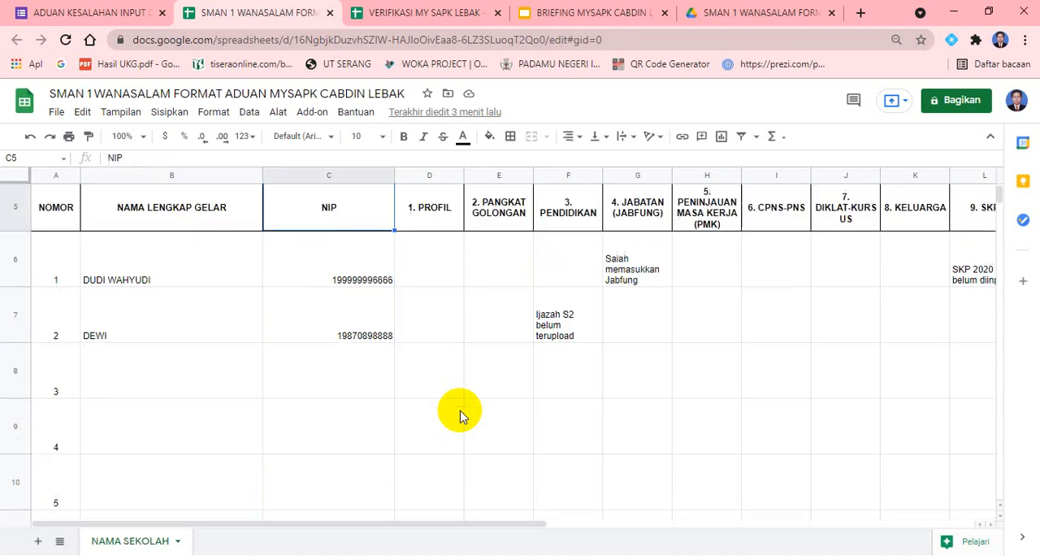
{"action": "key", "text": "Right"}
{"action": "key", "text": "Right"}
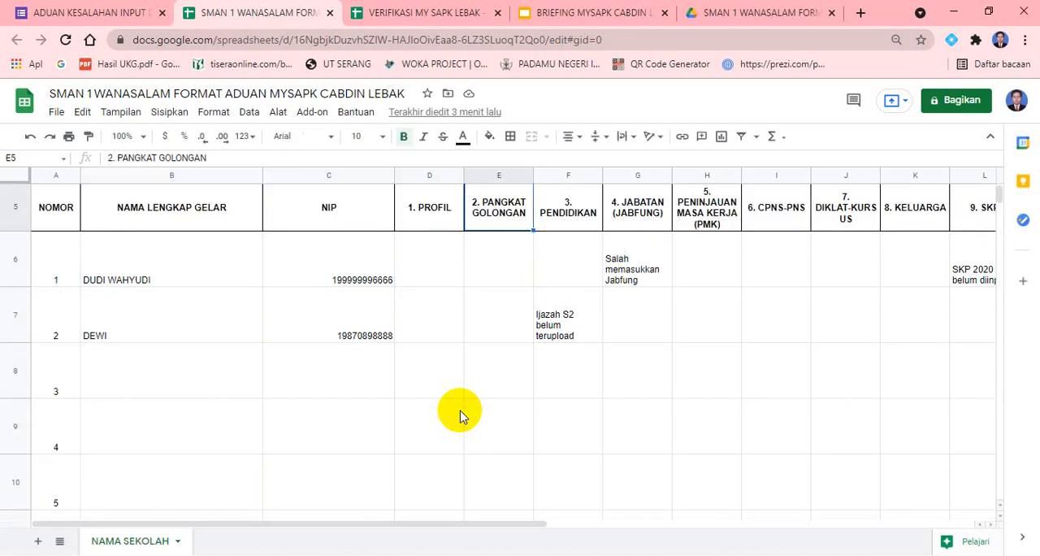
{"action": "key", "text": "Right"}
{"action": "key", "text": "Right"}
{"action": "key", "text": "Right"}
{"action": "key", "text": "Right"}
{"action": "key", "text": "Right"}
{"action": "key", "text": "Right"}
{"action": "key", "text": "Right"}
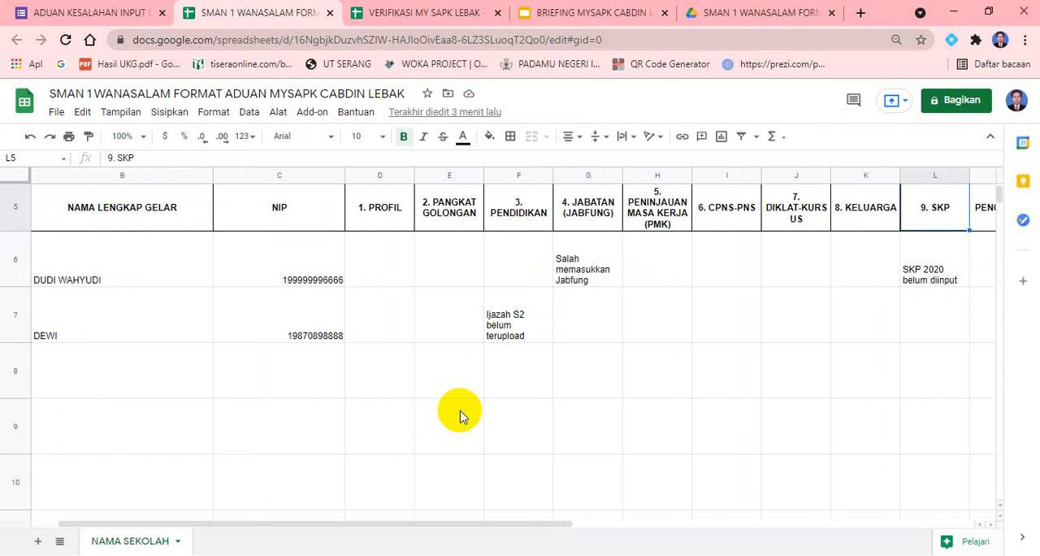
{"action": "key", "text": "Right"}
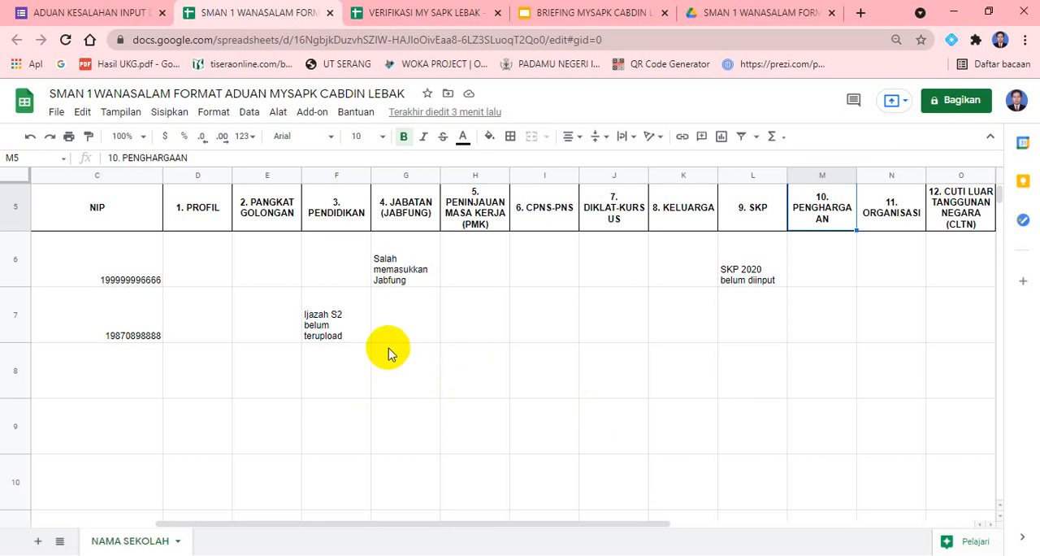
Switch to the complaint form, enter the data submitter's name and fill in the submitter's position as "Operator"
{"action": "left_click", "coordinate": [79, 16]}
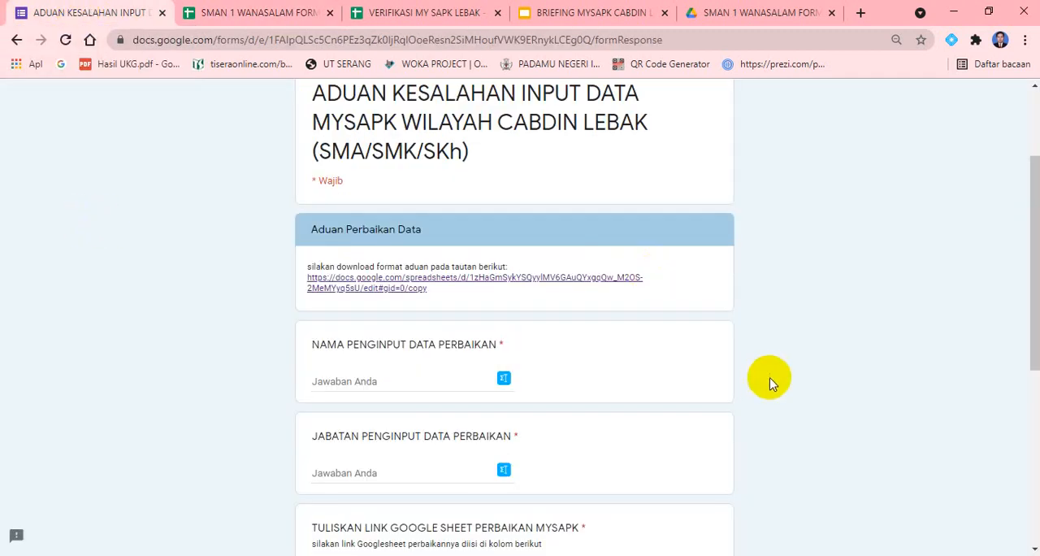
{"action": "scroll", "coordinate": [1037, 240], "scroll_direction": "down", "scroll_amount": 1}
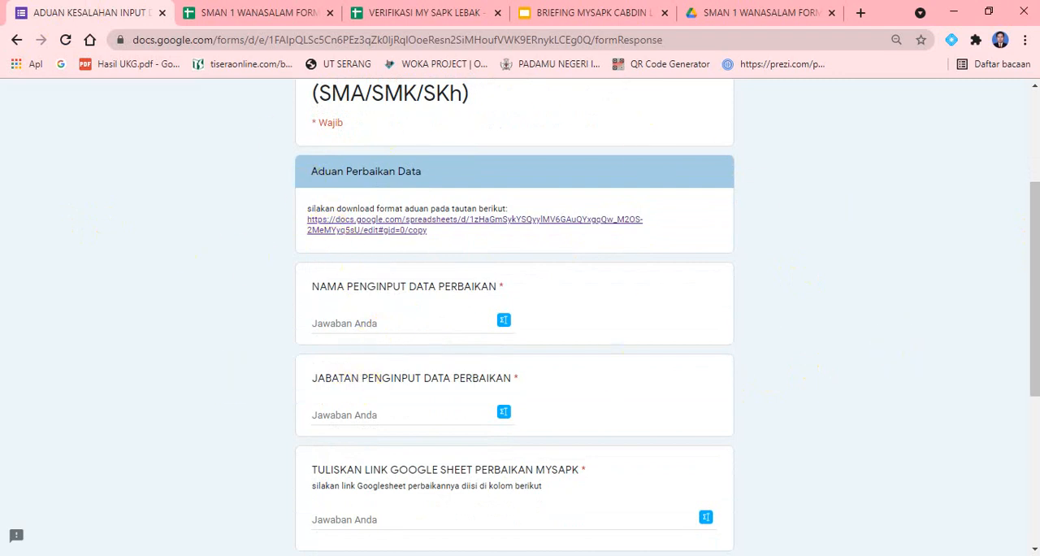
{"action": "mouse_move", "coordinate": [1038, 276]}
{"action": "left_mouse_down"}
{"action": "mouse_move", "coordinate": [1037, 192]}
{"action": "mouse_move", "coordinate": [1037, 407]}
{"action": "mouse_move", "coordinate": [1037, 293]}
{"action": "left_mouse_up"}
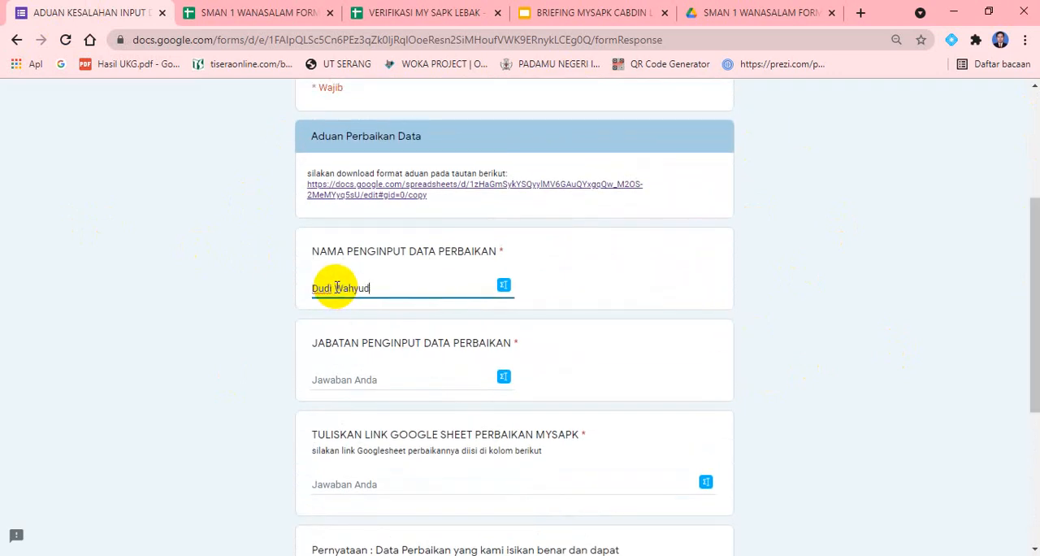
{"action": "left_click", "coordinate": [344, 381]}
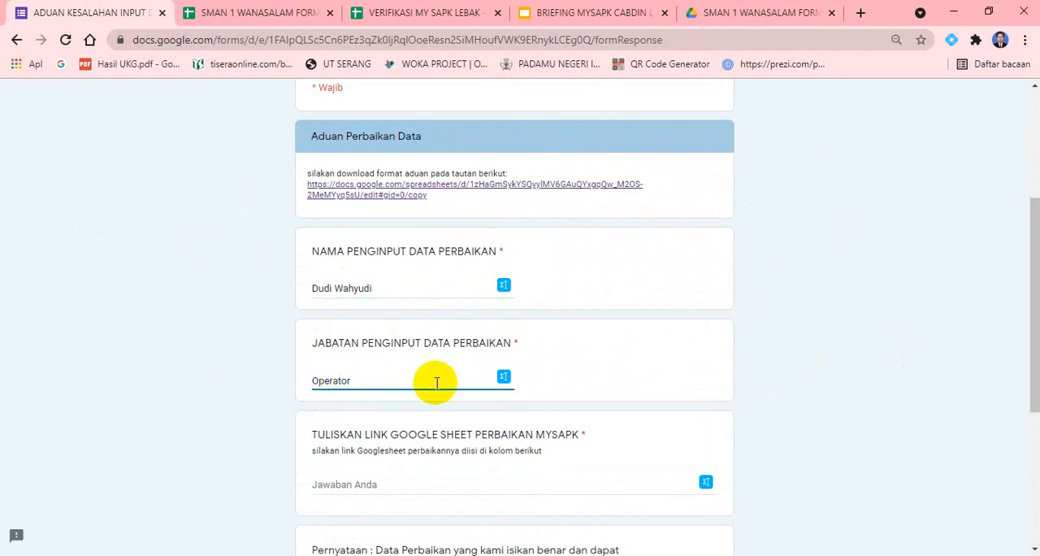
{"action": "left_click", "coordinate": [980, 337]}
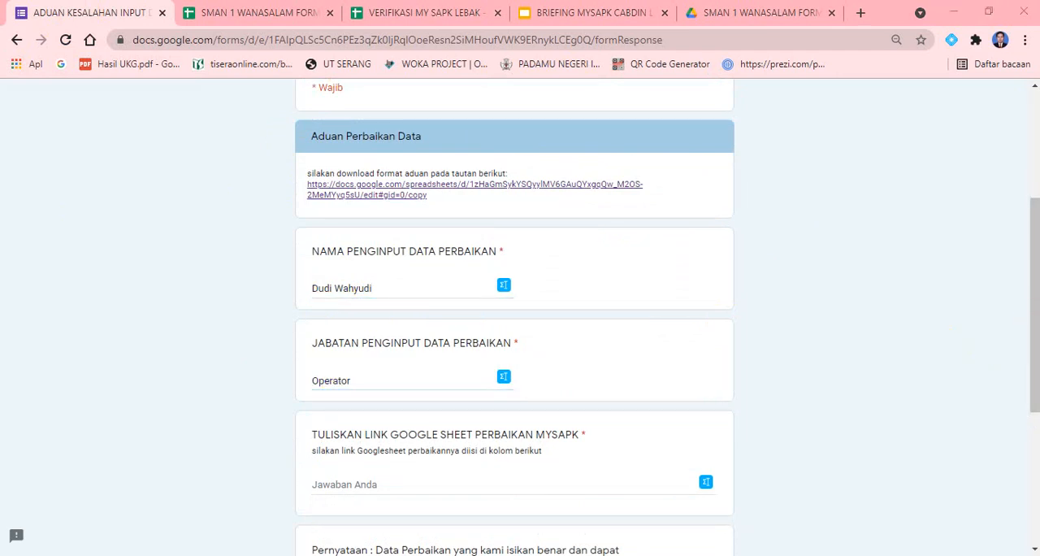
{"action": "left_click_drag", "start_coordinate": [1029, 339], "coordinate": [1022, 388]}
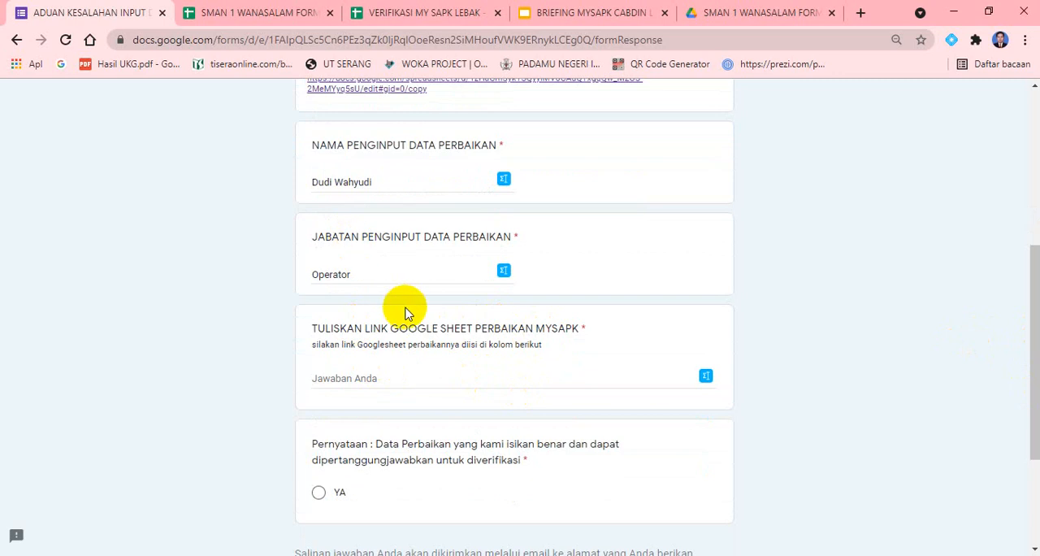
Switch to Google Drive, go up to Drive Saya to find the school's complaint folder and dismiss the upload status message
{"action": "left_click", "coordinate": [749, 12]}
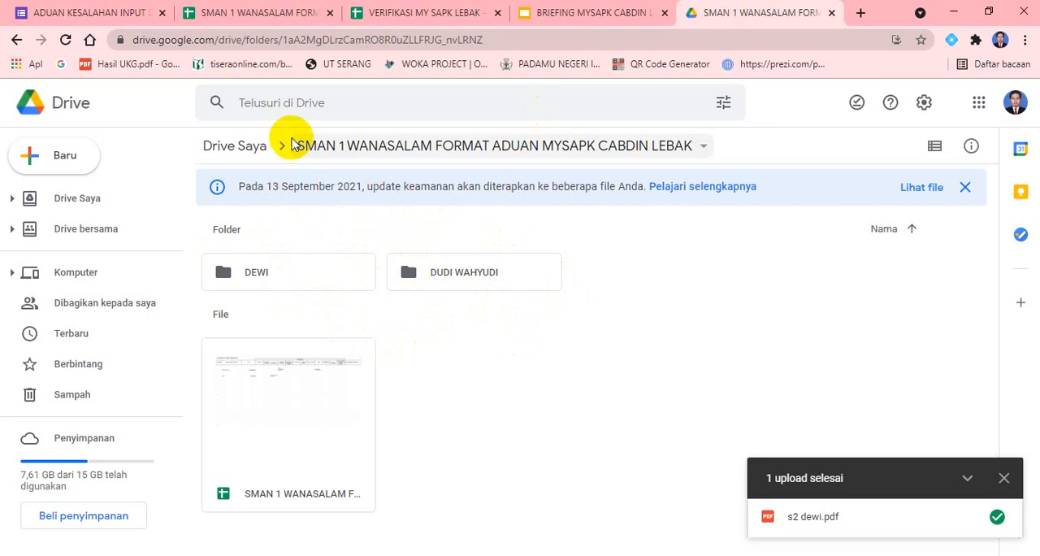
{"action": "left_click", "coordinate": [320, 149]}
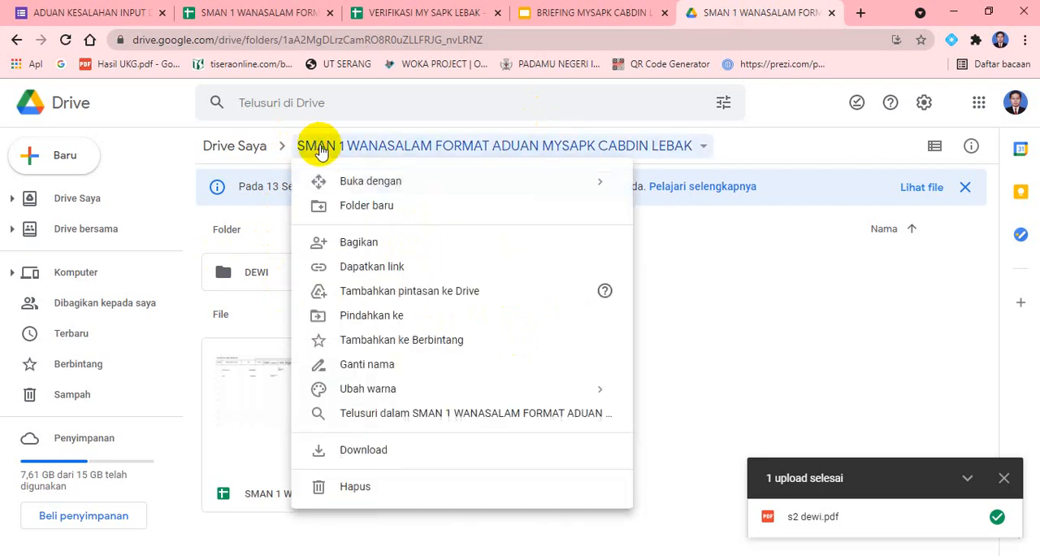
{"action": "left_click", "coordinate": [762, 274]}
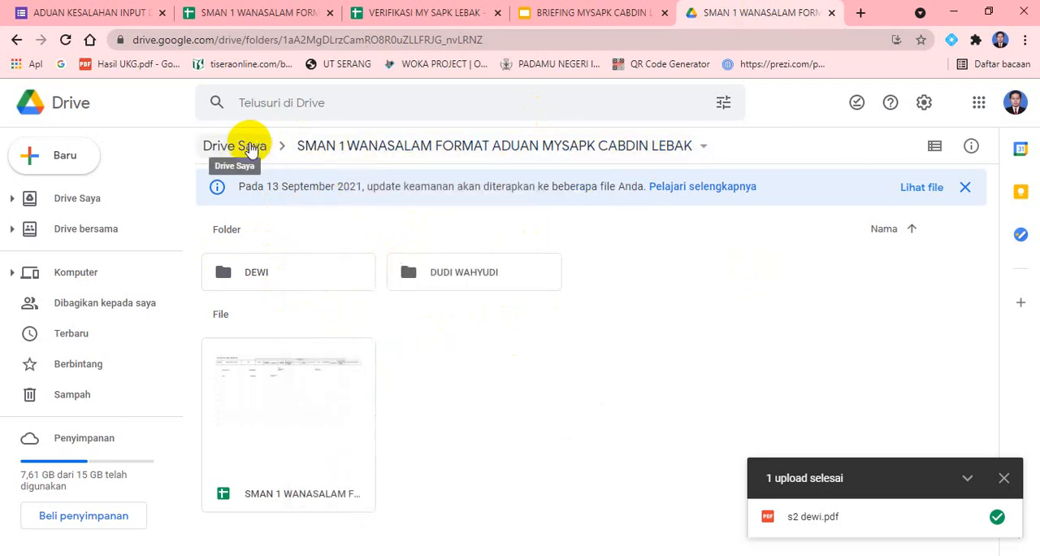
{"action": "left_click", "coordinate": [237, 146]}
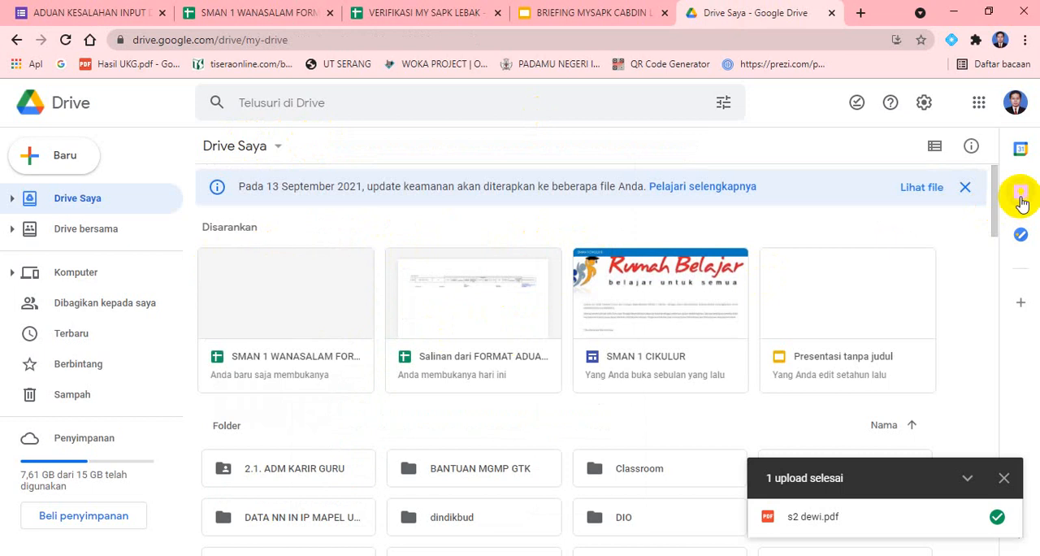
{"action": "left_click_drag", "start_coordinate": [995, 190], "coordinate": [987, 244]}
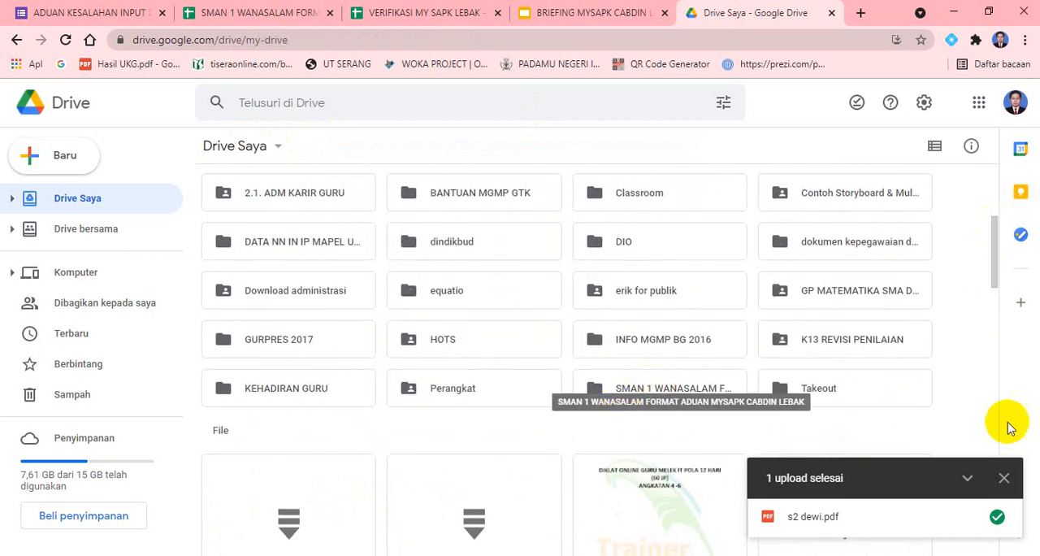
{"action": "left_click", "coordinate": [1004, 478]}
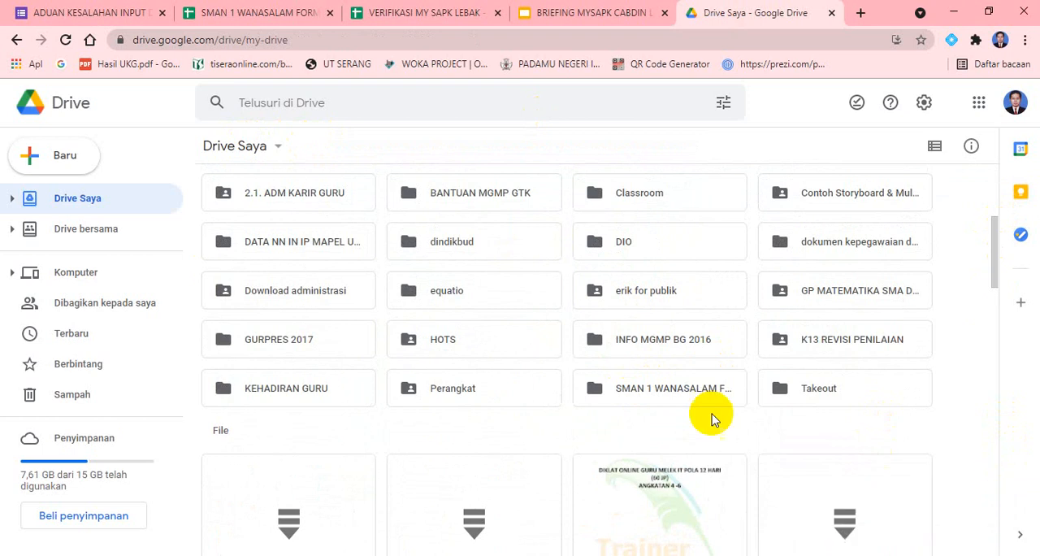
Open the link-sharing settings of the "SMAN 1 WANASALAM FORMAT ADUAN MYSAPK CABDIN LEBAK" folder and dismiss the sharing tip
{"action": "right_click", "coordinate": [646, 396]}
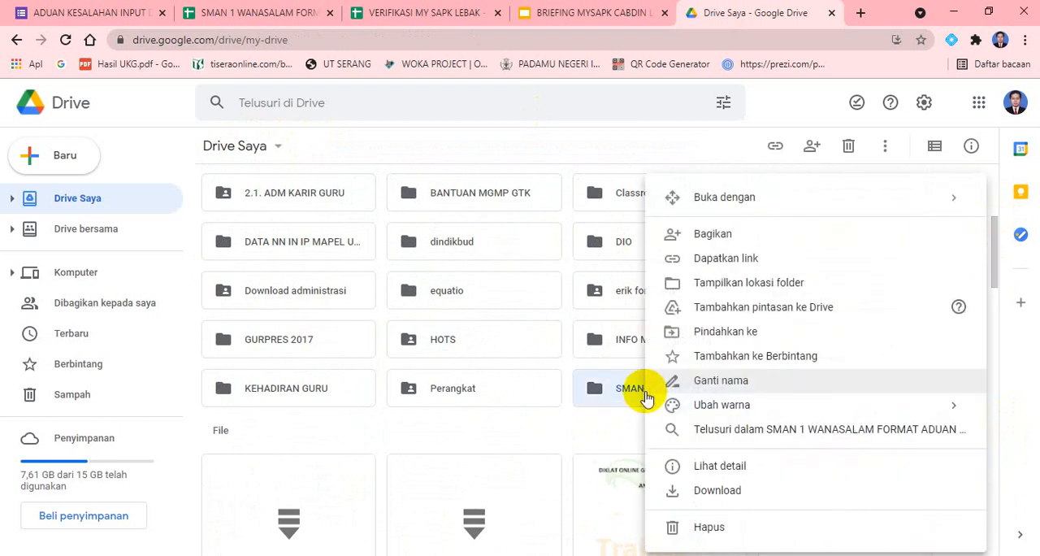
{"action": "left_click", "coordinate": [609, 417]}
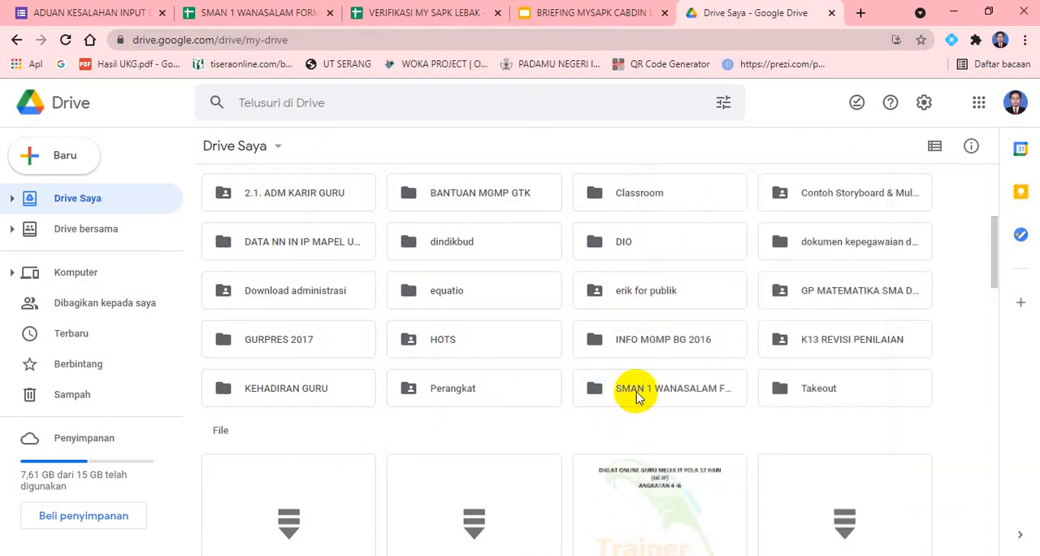
{"action": "right_click", "coordinate": [637, 395]}
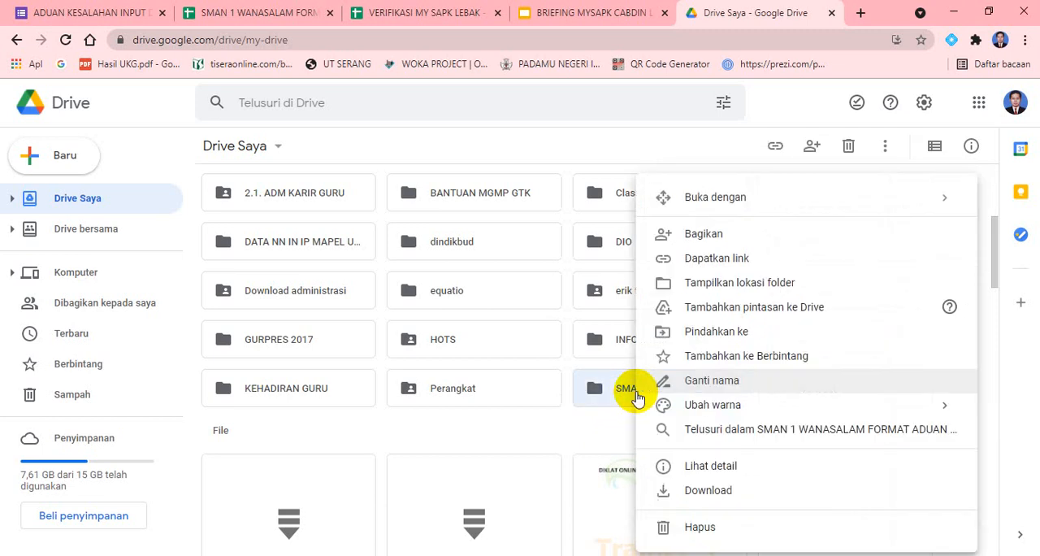
{"action": "left_click", "coordinate": [623, 419]}
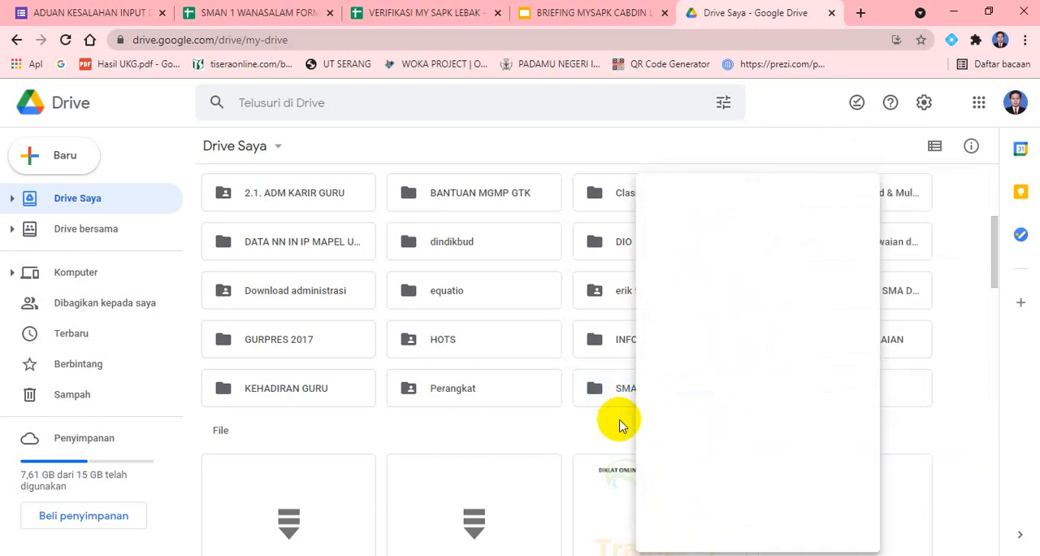
{"action": "right_click", "coordinate": [626, 399]}
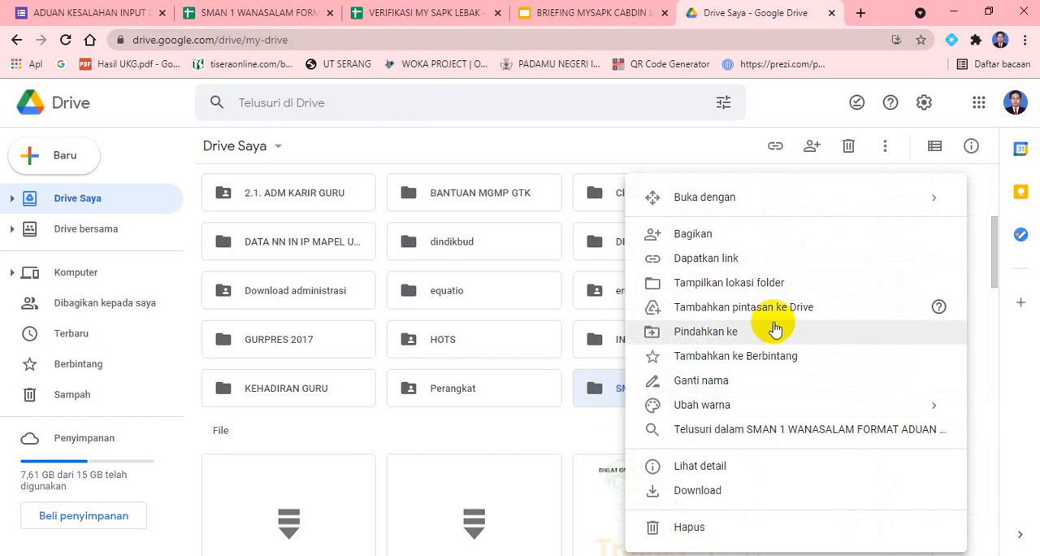
{"action": "left_click", "coordinate": [715, 260]}
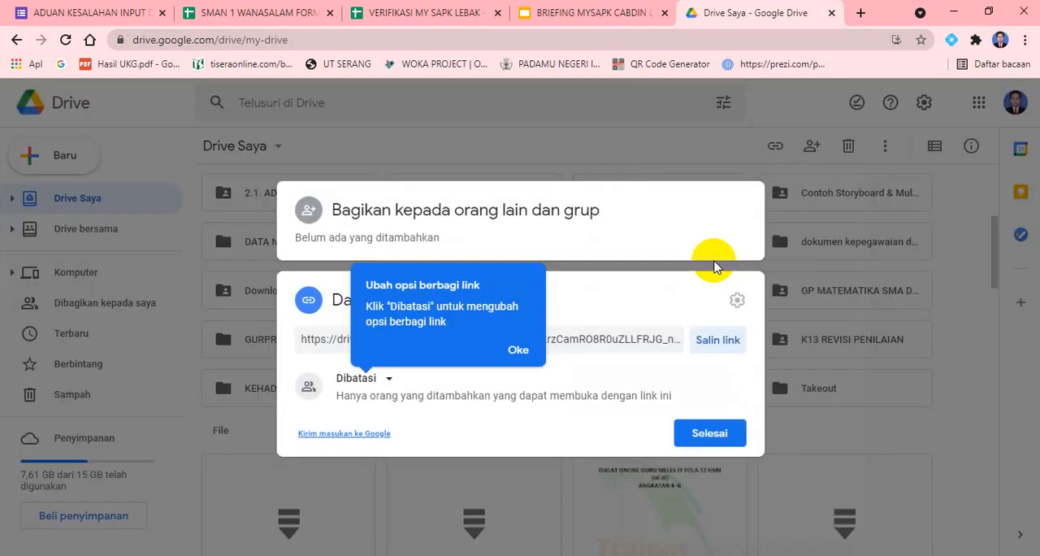
{"action": "left_click", "coordinate": [514, 351]}
{"action": "left_click", "coordinate": [523, 363]}
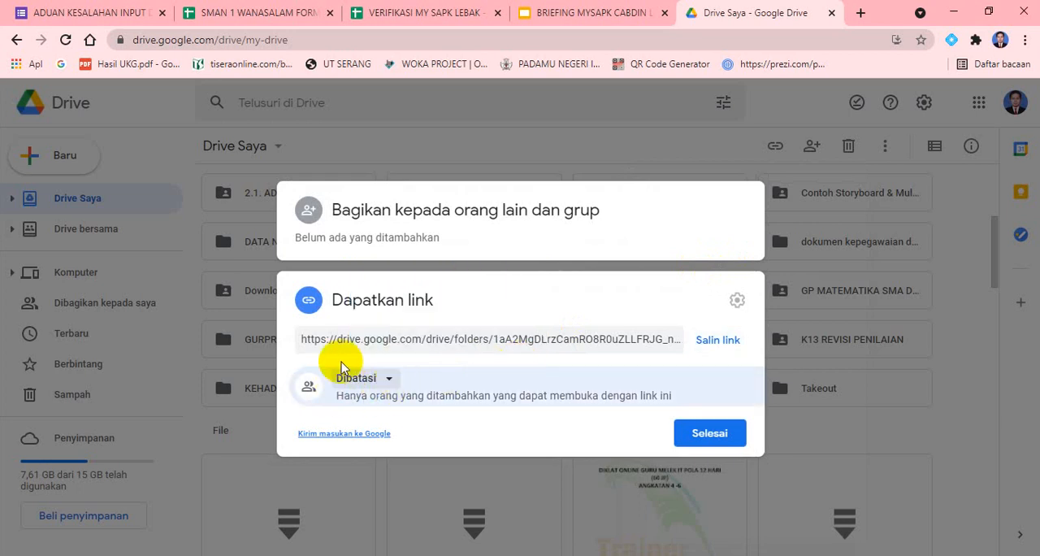
Set the folder's link access to "Siapa saja yang memiliki link" with the Editor role
{"action": "left_click", "coordinate": [390, 381]}
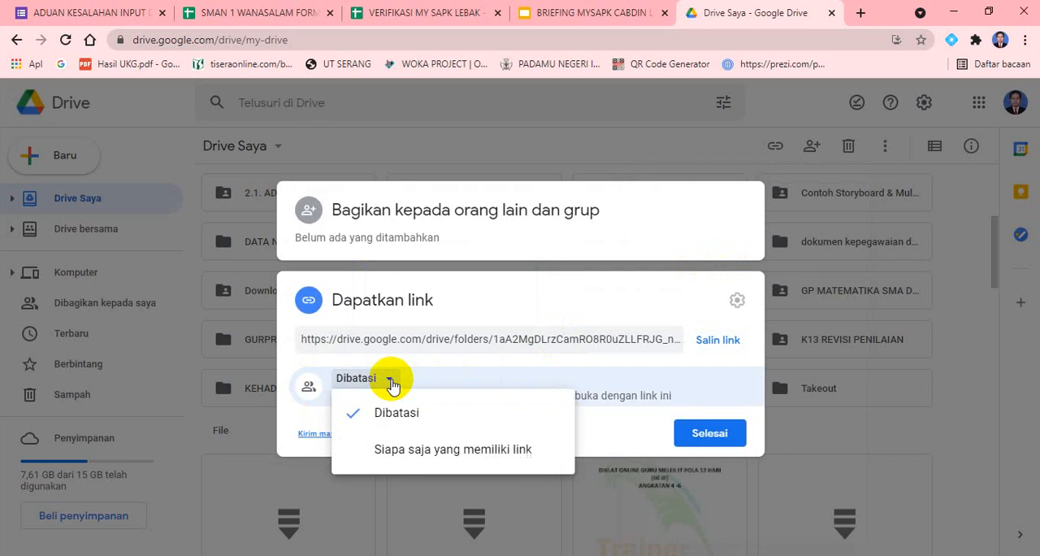
{"action": "left_click", "coordinate": [439, 454]}
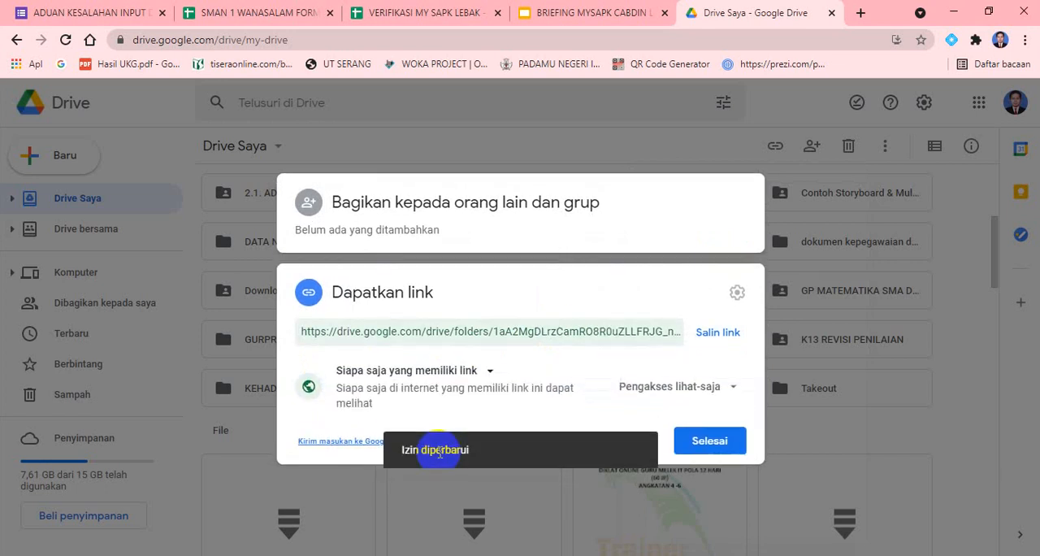
{"action": "left_click", "coordinate": [491, 373]}
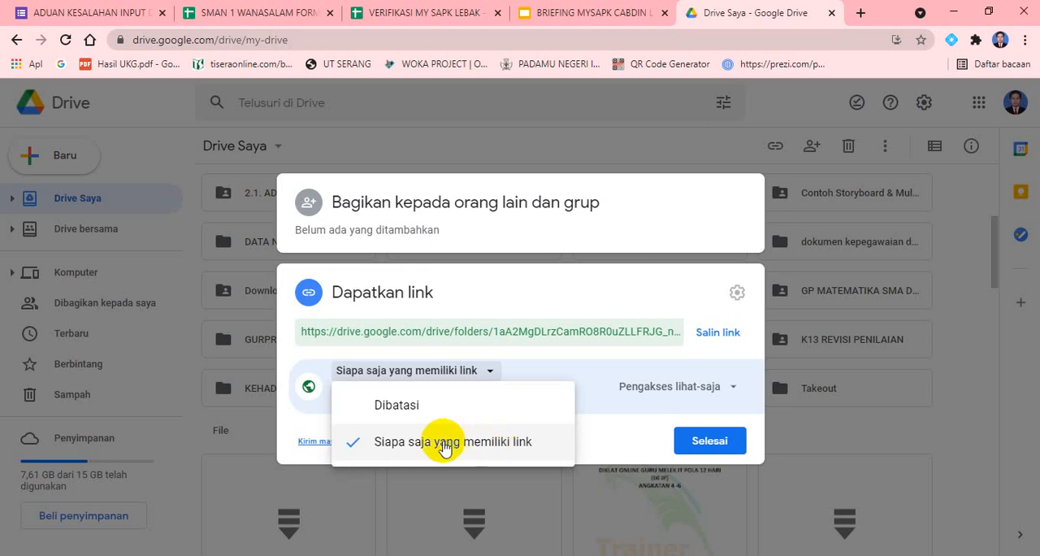
{"action": "left_click", "coordinate": [620, 424]}
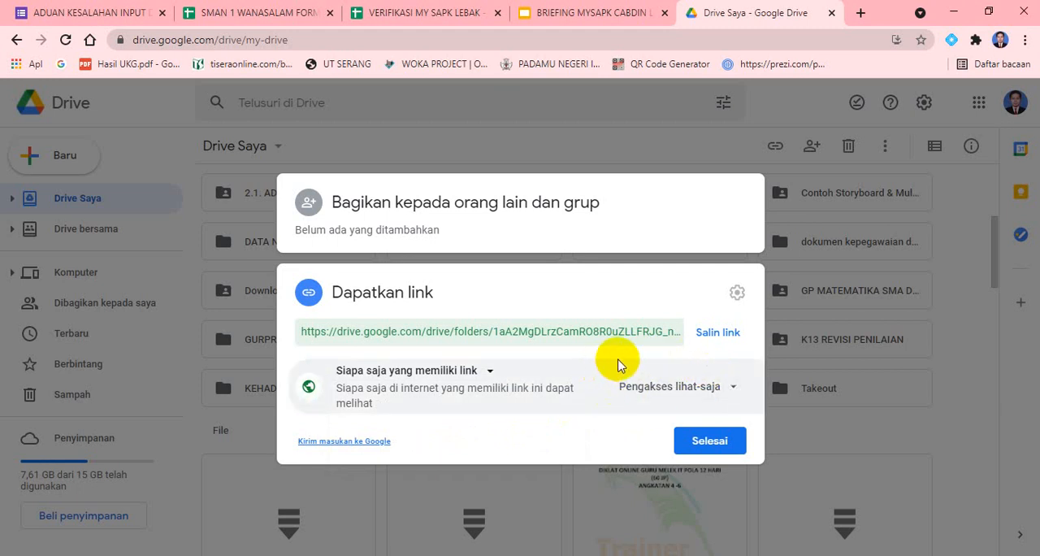
{"action": "left_click", "coordinate": [733, 389]}
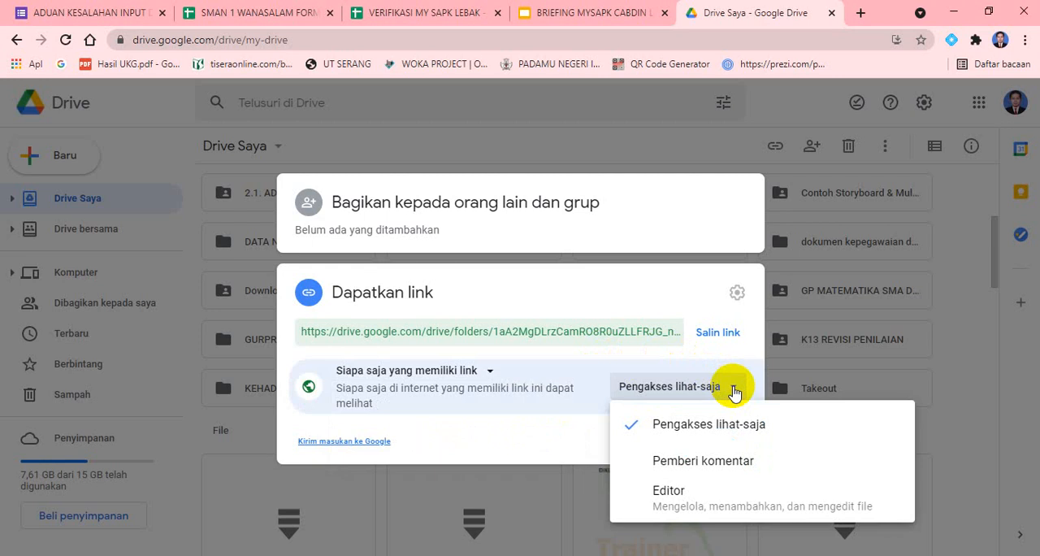
{"action": "left_click", "coordinate": [662, 493]}
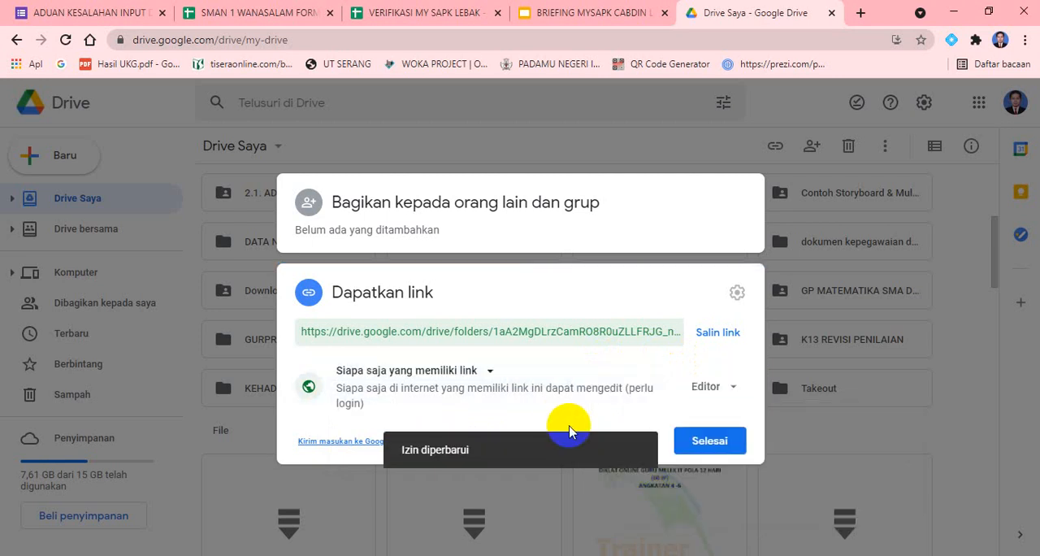
Review the access and role choices for the folder's link, keeping "Siapa saja yang memiliki link" and Editor
{"action": "left_click", "coordinate": [481, 372]}
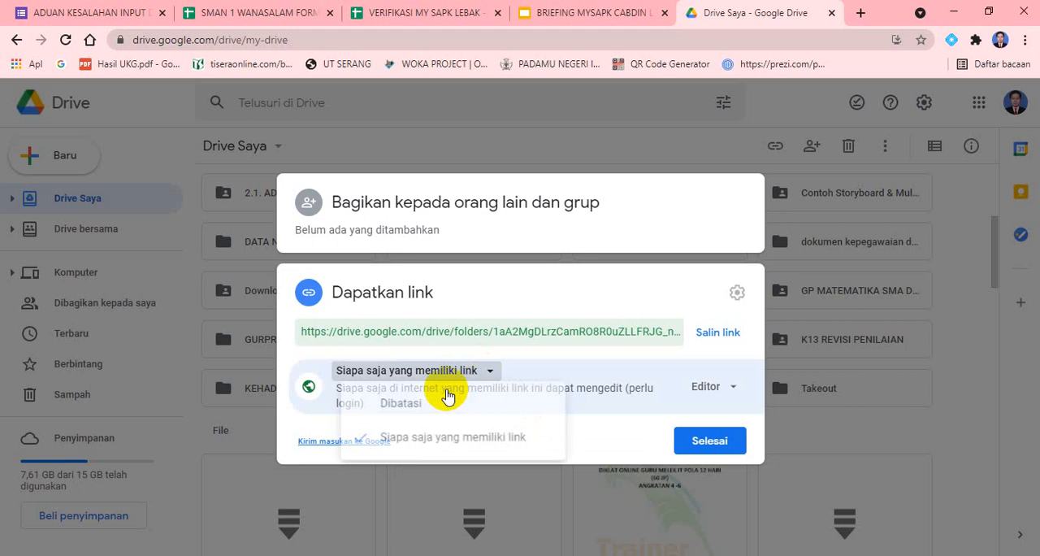
{"action": "left_click", "coordinate": [425, 445]}
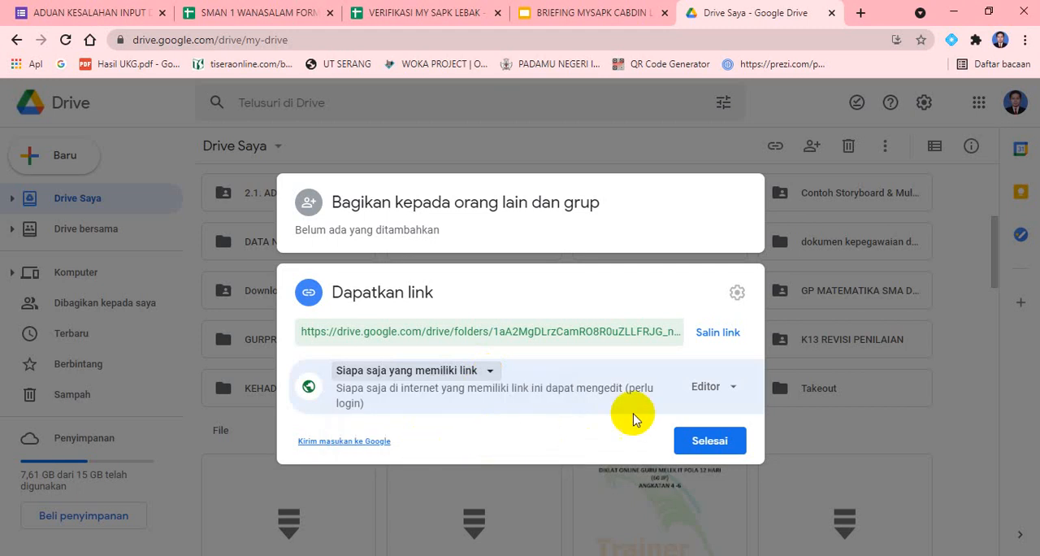
{"action": "left_click", "coordinate": [718, 389]}
{"action": "left_click", "coordinate": [740, 498]}
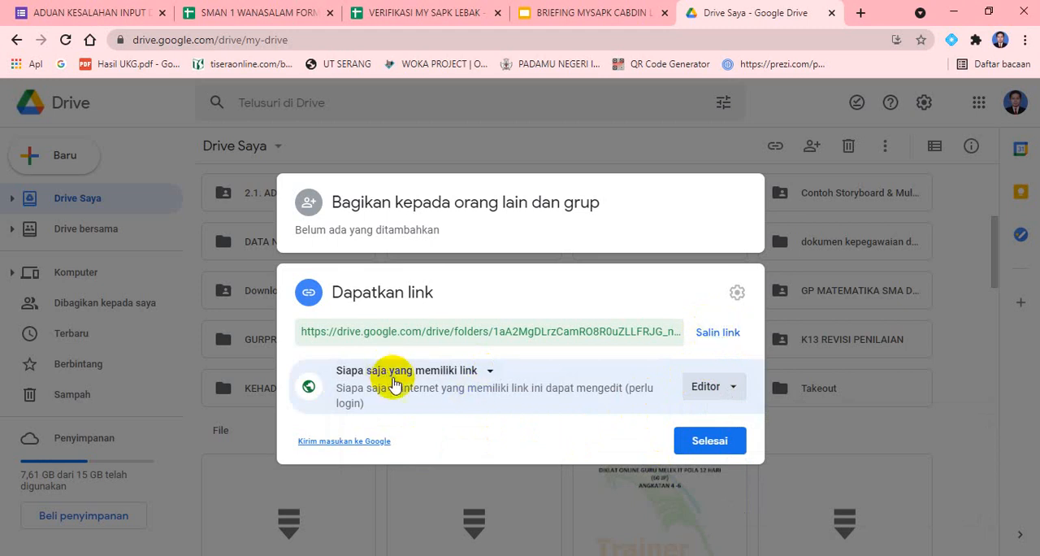
Copy the shared link of the school's complaint folder and close the sharing settings
{"action": "left_click", "coordinate": [712, 340]}
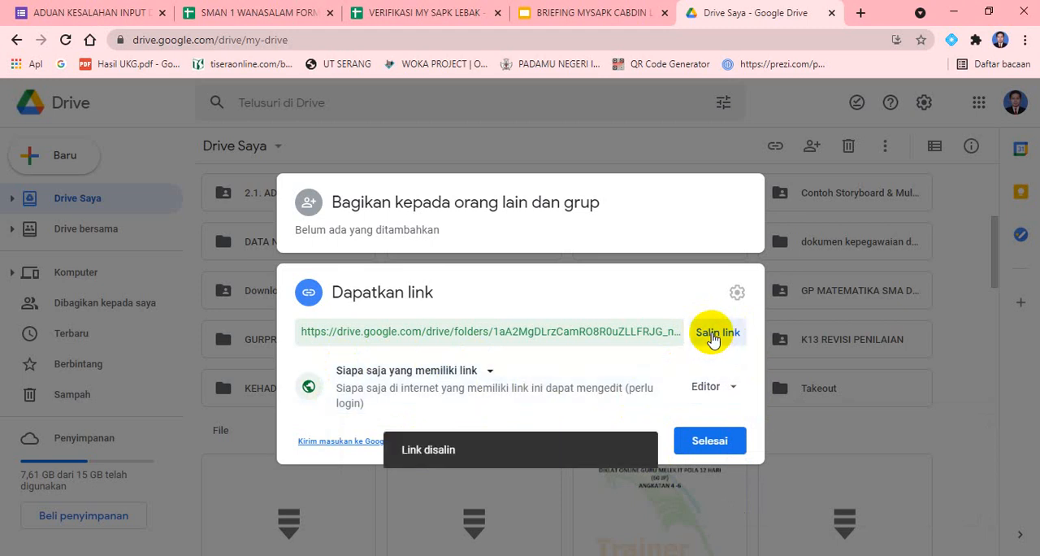
{"action": "left_click", "coordinate": [712, 340]}
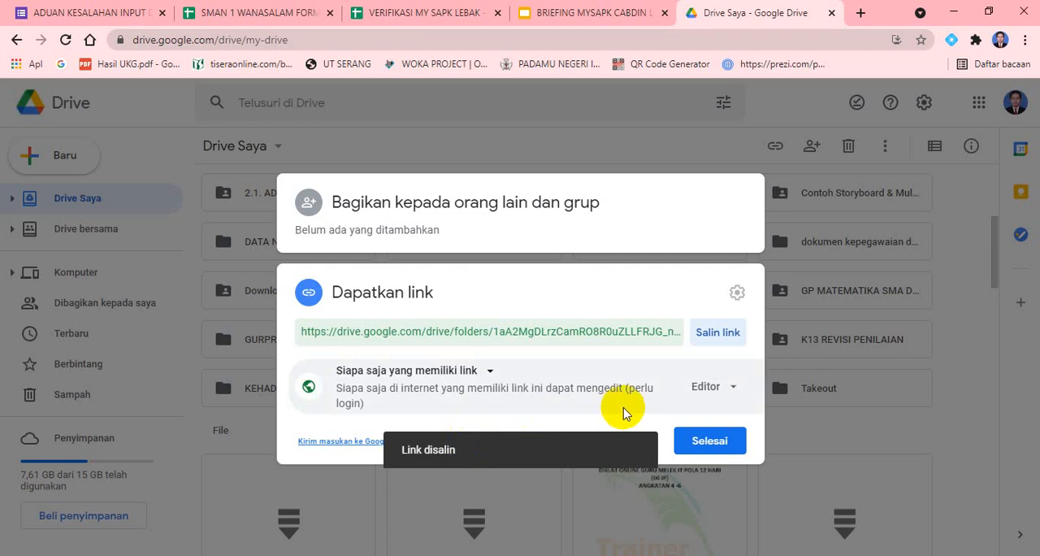
{"action": "left_click", "coordinate": [709, 441]}
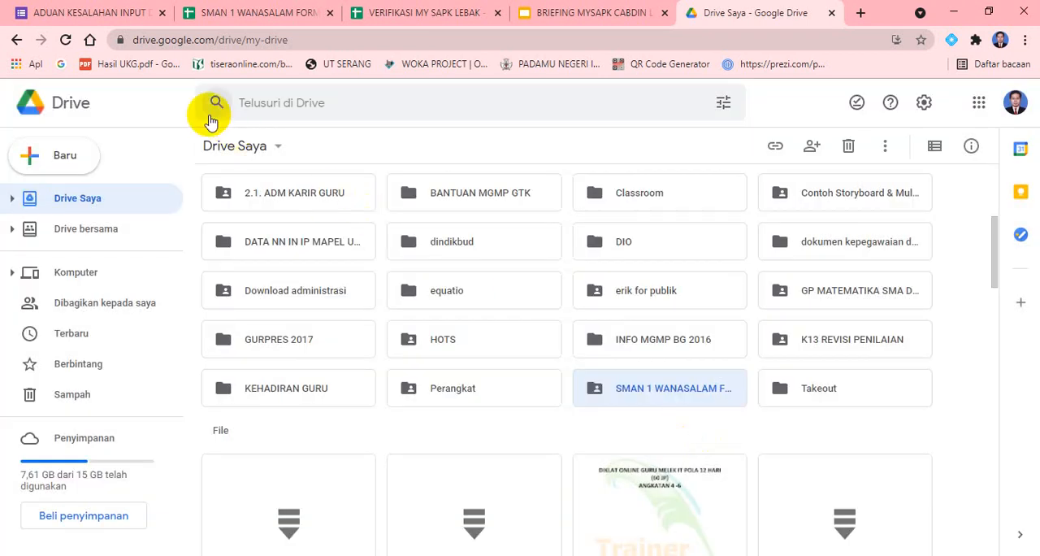
Switch to the complaint form, paste the folder link as the "TULISKAN LINK GOOGLE SHEET PERBAIKAN MYSAPK" answer and agree to the statement with "YA"
{"action": "left_click", "coordinate": [71, 11]}
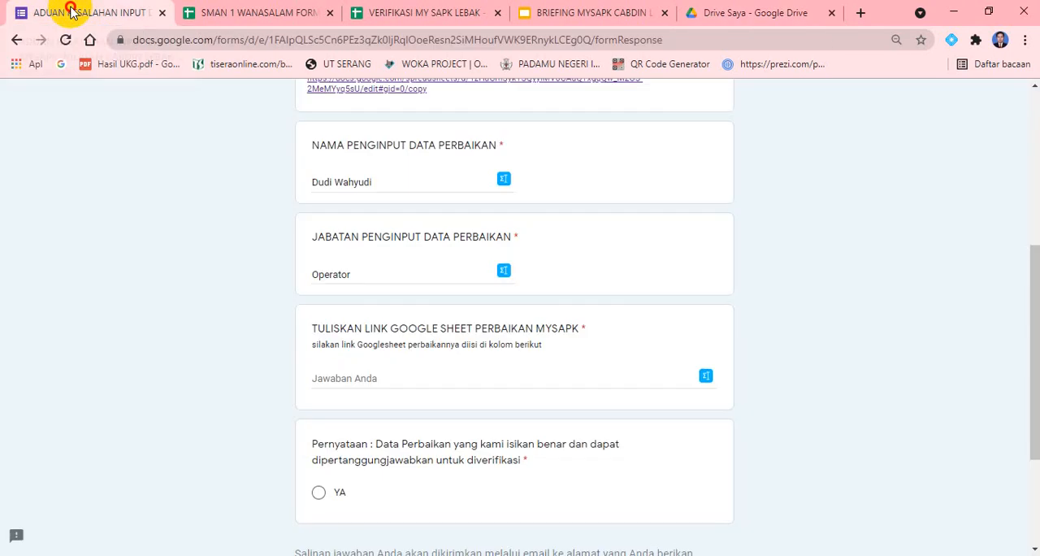
{"action": "left_click", "coordinate": [364, 379]}
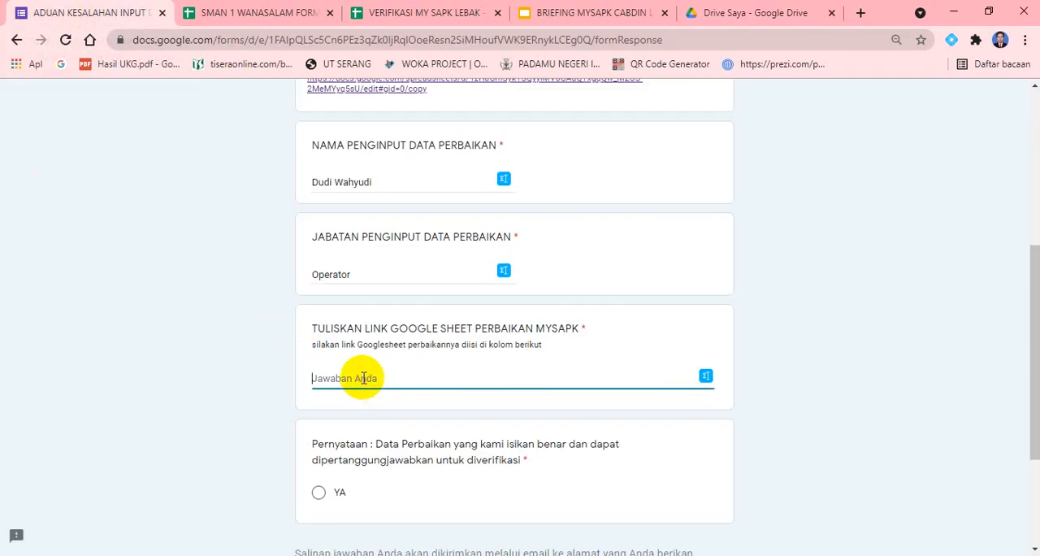
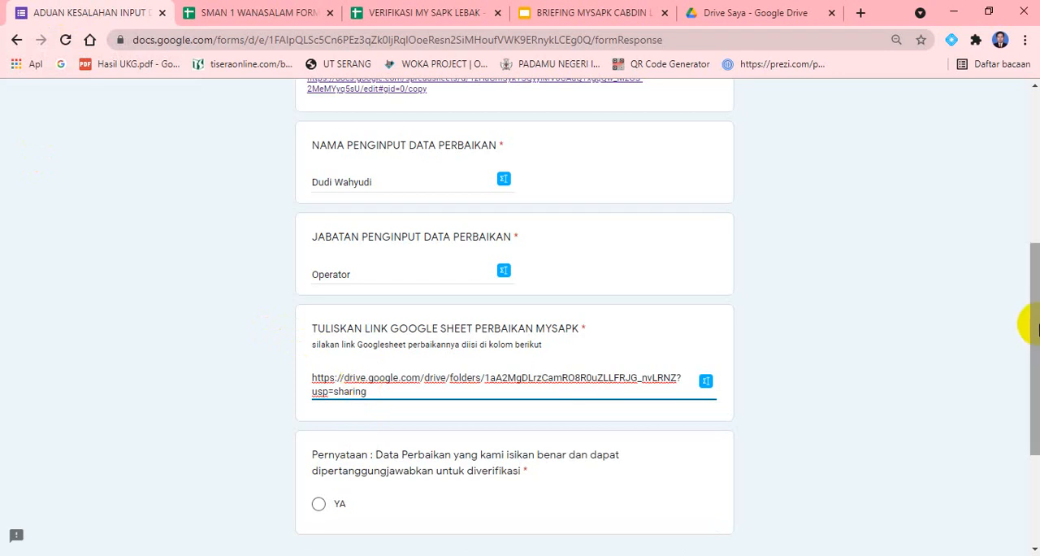
{"action": "left_click_drag", "start_coordinate": [1034, 317], "coordinate": [1036, 402]}
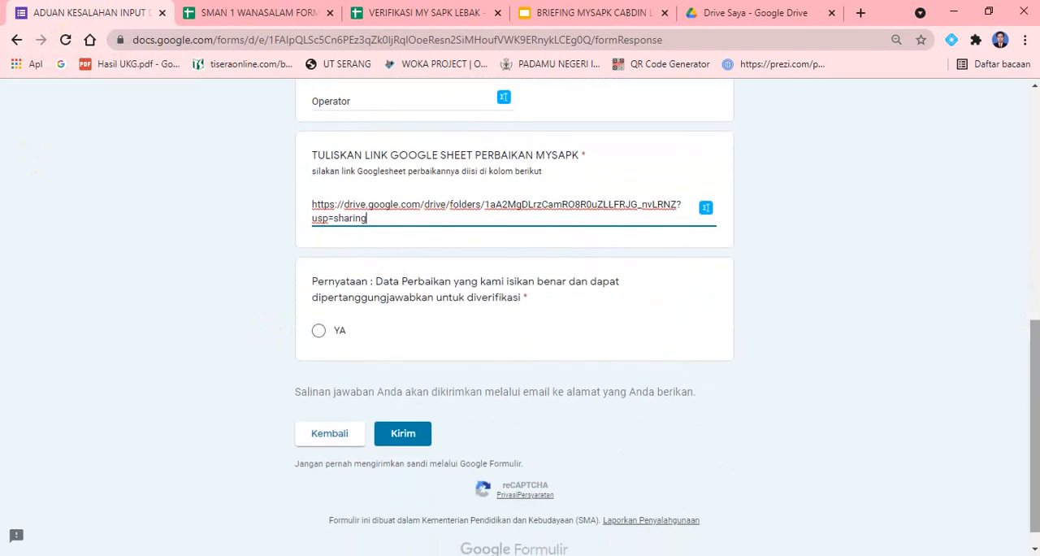
{"action": "left_click", "coordinate": [318, 333]}
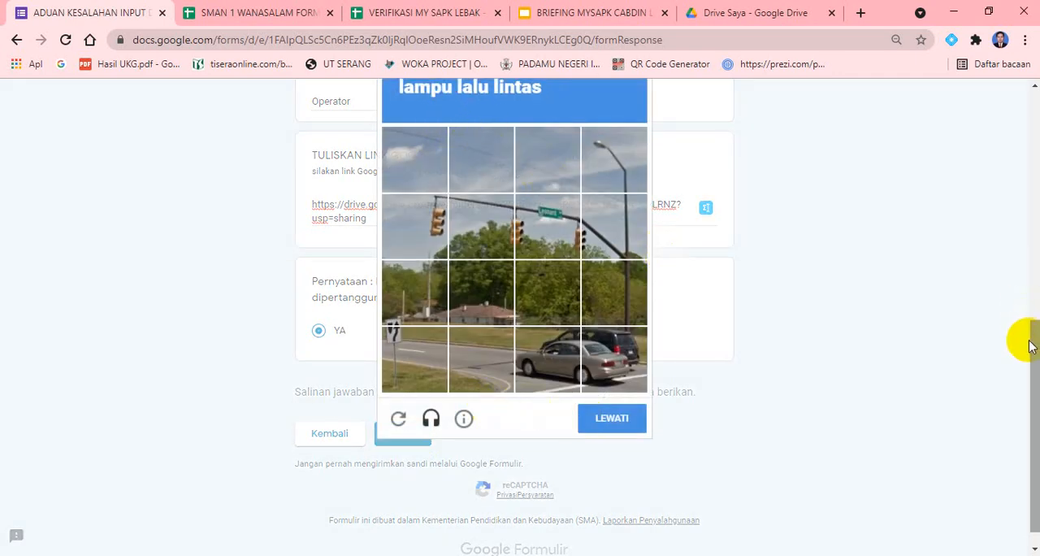
Complete the form's reCAPTCHA by selecting the four squares with traffic lights and verifying them
{"action": "left_click_drag", "start_coordinate": [1029, 341], "coordinate": [1031, 314]}
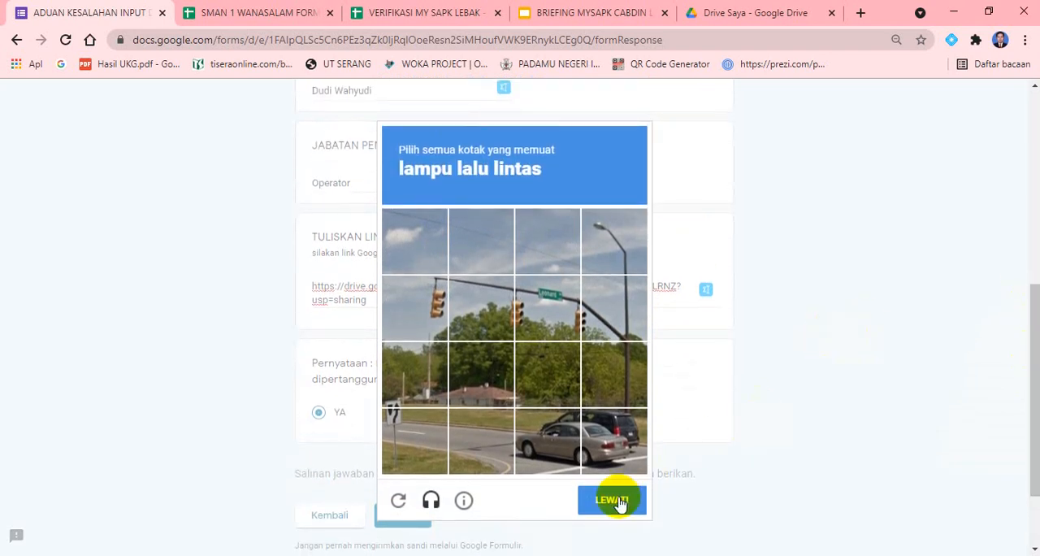
{"action": "left_click", "coordinate": [433, 301]}
{"action": "left_click", "coordinate": [471, 315]}
{"action": "left_click", "coordinate": [540, 313]}
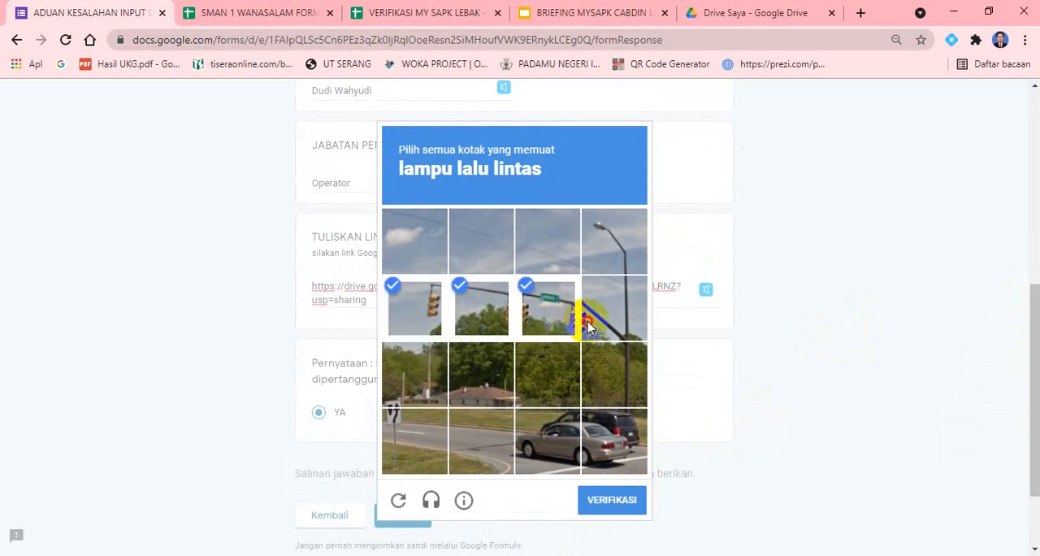
{"action": "left_click", "coordinate": [610, 313]}
{"action": "left_click", "coordinate": [615, 501]}
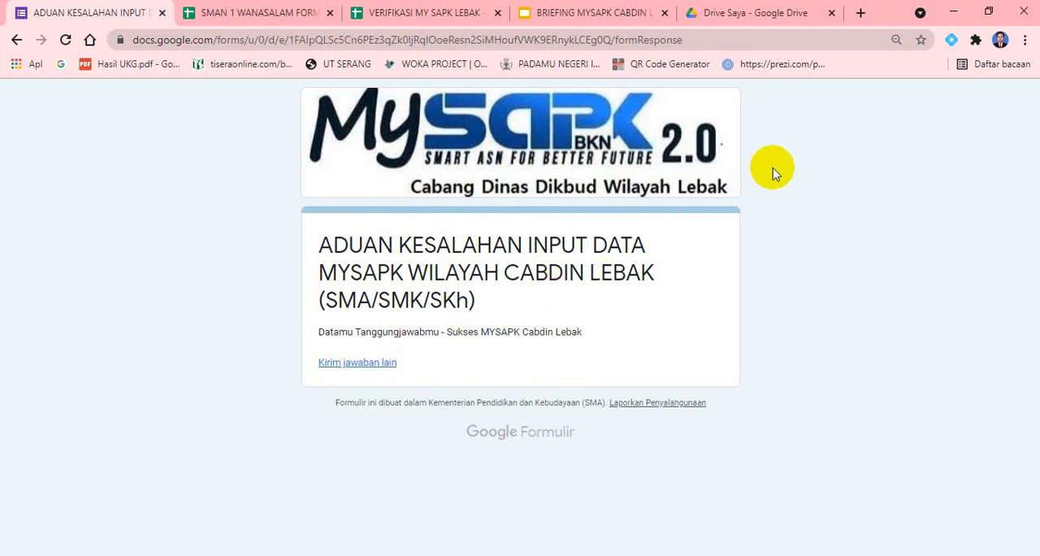
Switch to Google Drive and open Gmail from there
{"action": "left_click", "coordinate": [768, 15]}
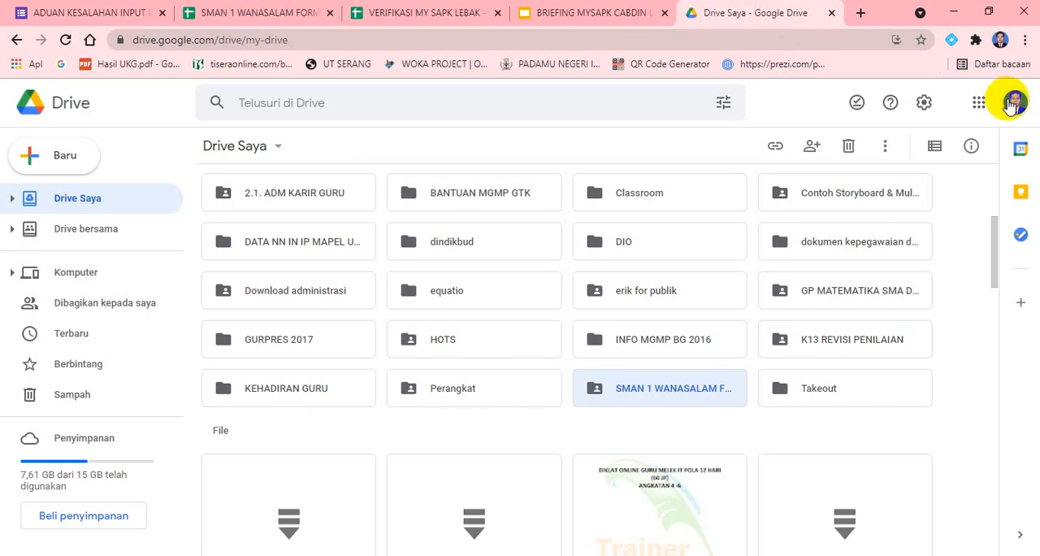
{"action": "left_click", "coordinate": [977, 103]}
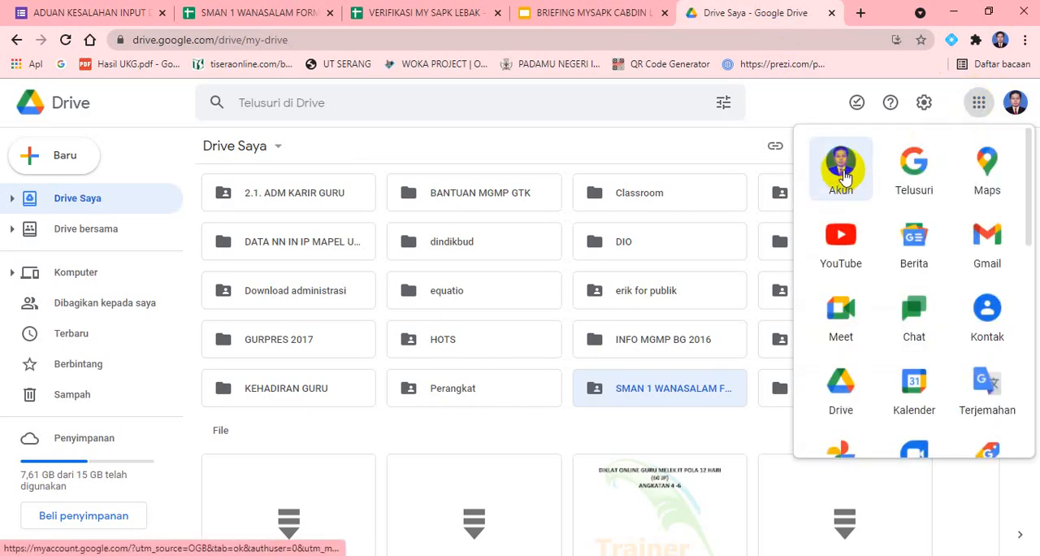
{"action": "left_click", "coordinate": [987, 239]}
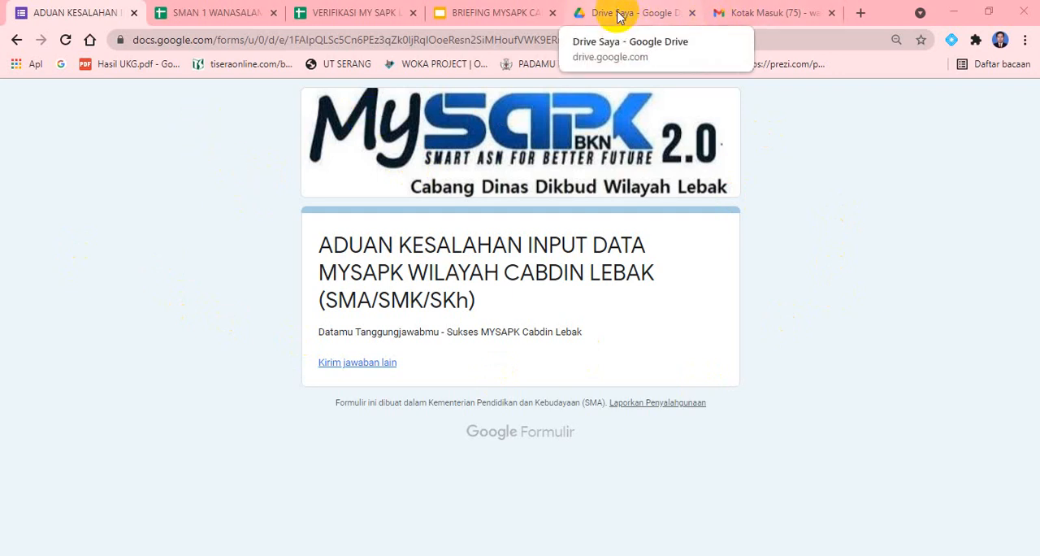
Switch to Google Drive, enter the "SMAN 1 WANASALAM FORMAT ADUAN MYSAPK CABDIN LEBAK" folder and open its complaint spreadsheet
{"action": "left_click", "coordinate": [617, 15]}
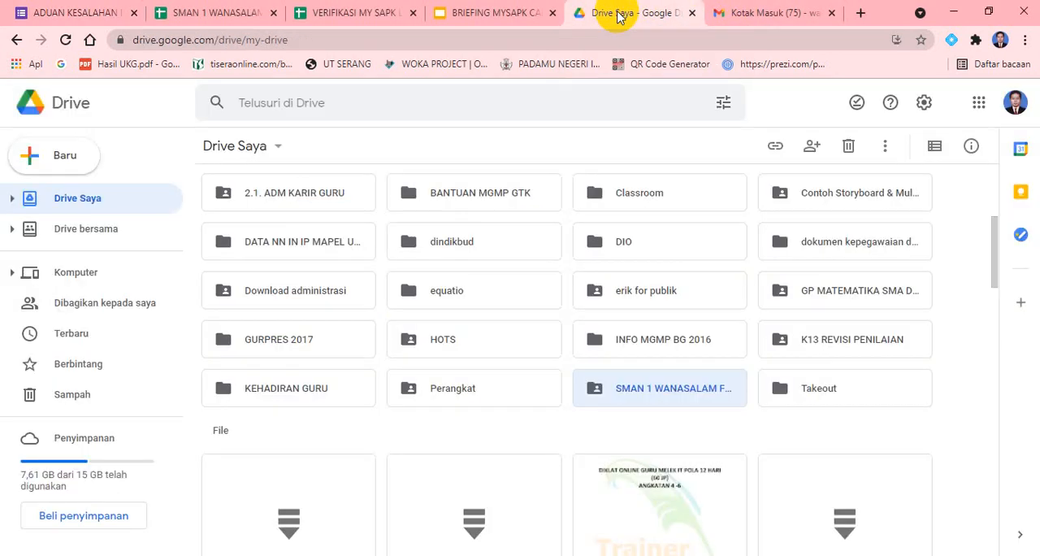
{"action": "double_click", "coordinate": [665, 390]}
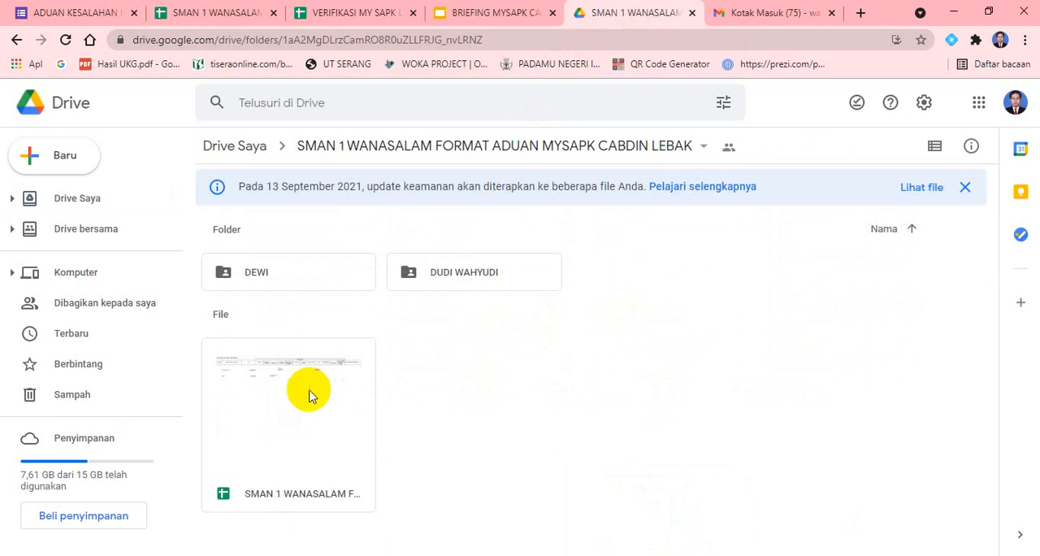
{"action": "double_click", "coordinate": [295, 443]}
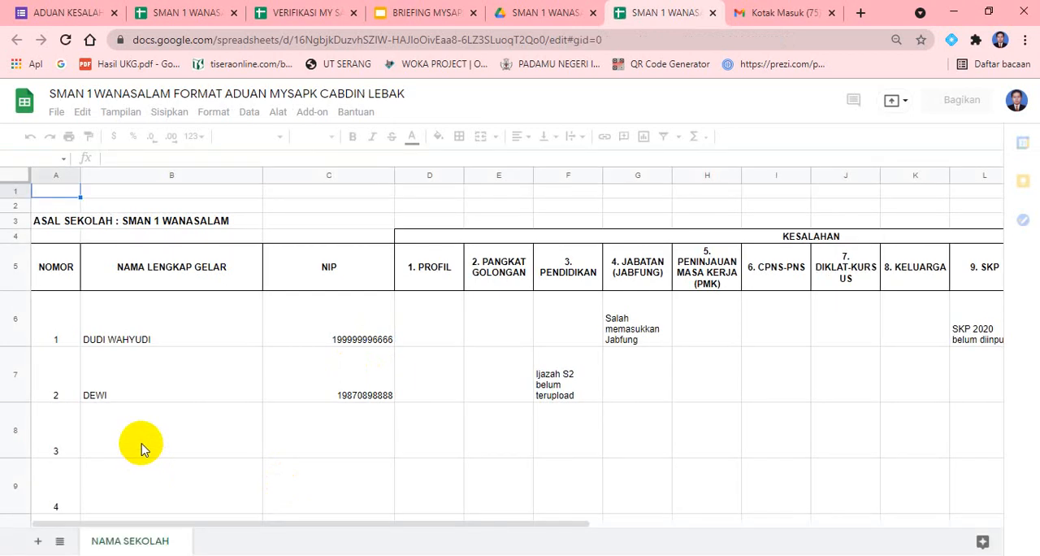
Fill in the employee's full name and NIP in the row numbered 3 of the complaint sheet
{"action": "left_click", "coordinate": [141, 450]}
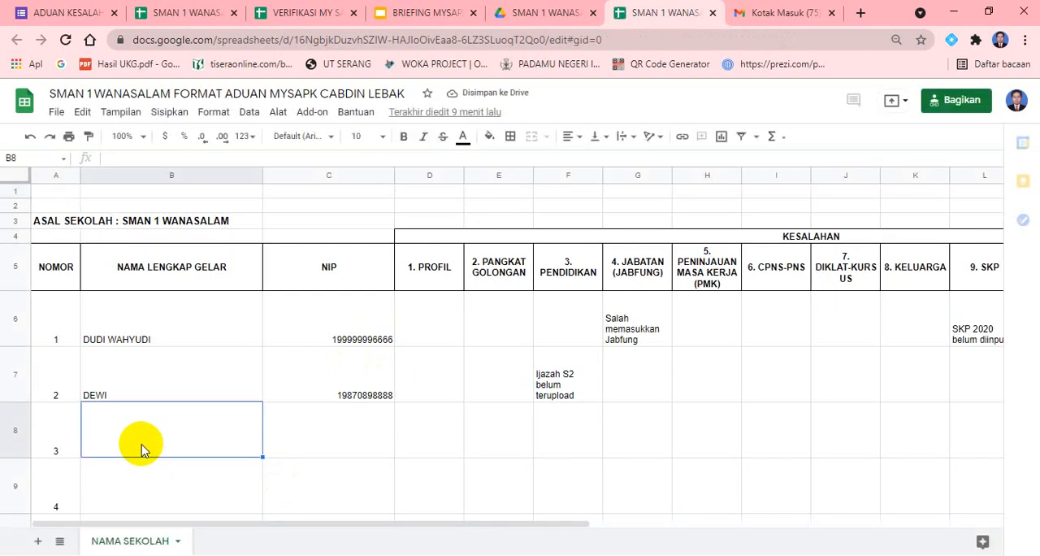
{"action": "type", "text": "az"}
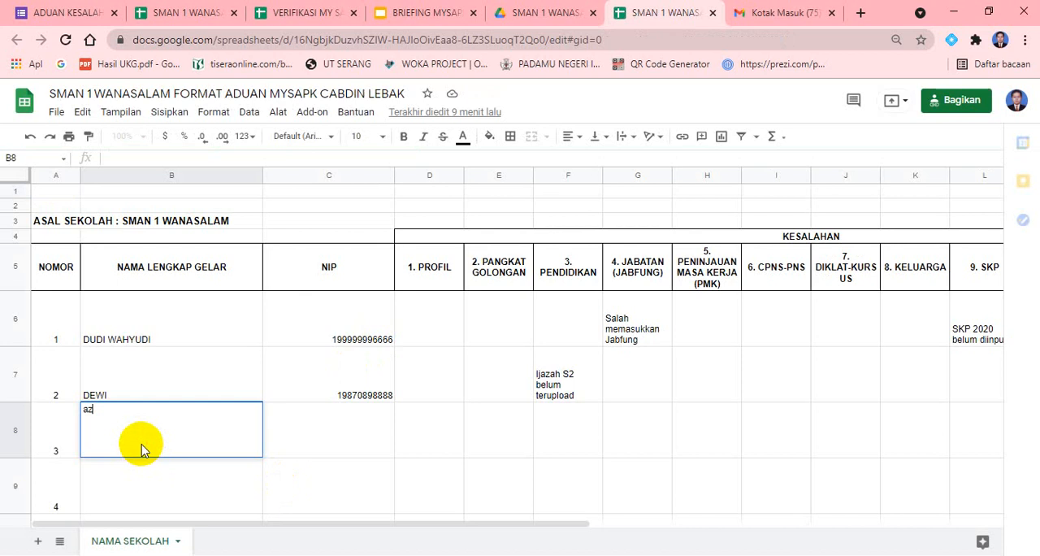
{"action": "key", "text": "BackSpace"}
{"action": "key", "text": "BackSpace"}
{"action": "key", "text": "BackSpace"}
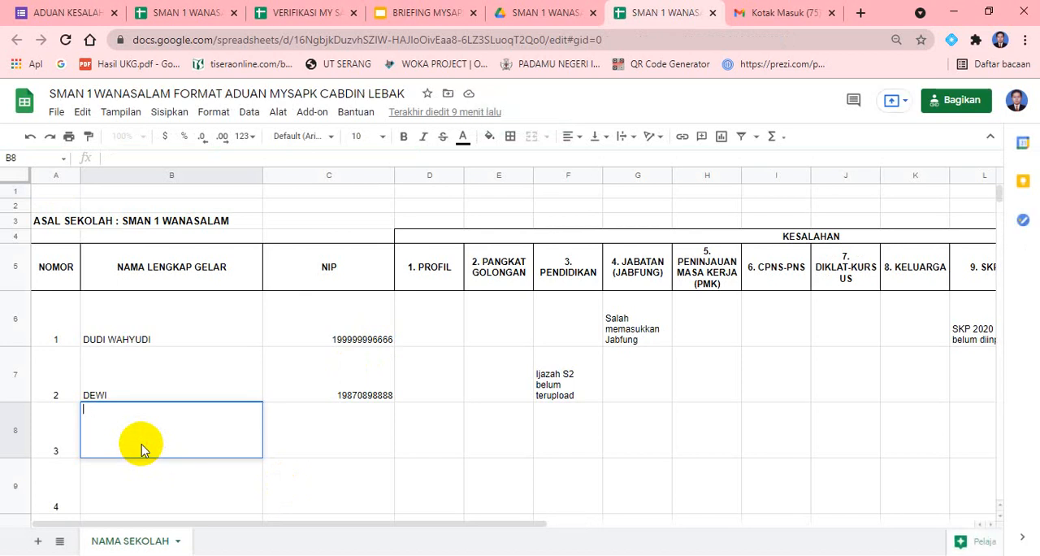
{"action": "type", "text": "AZIS"}
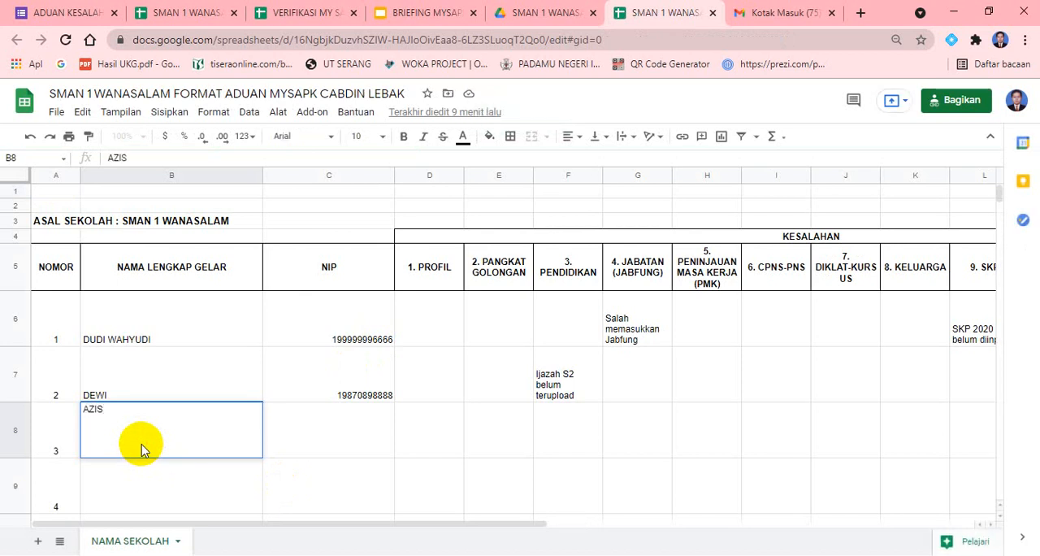
{"action": "key", "text": "Tab"}
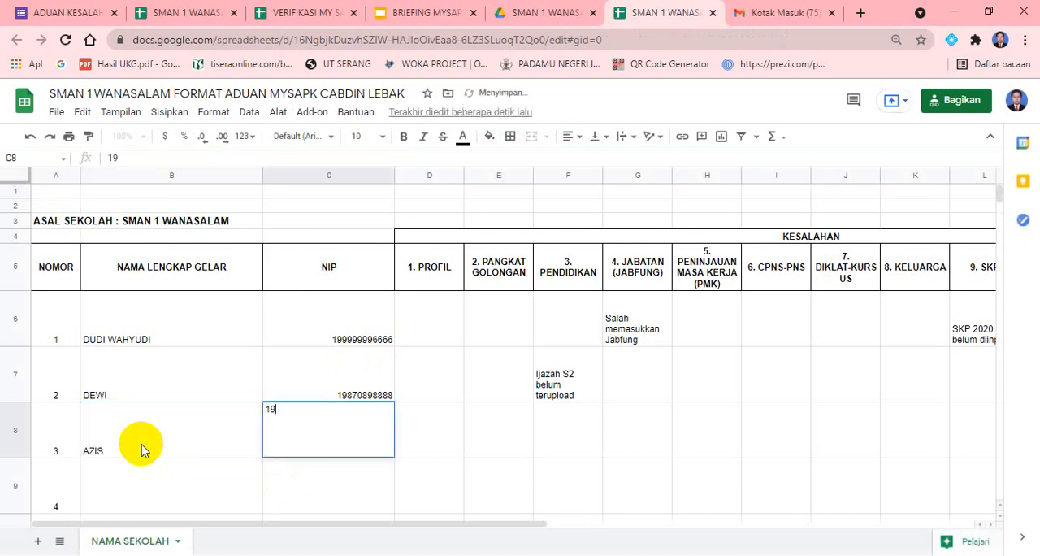
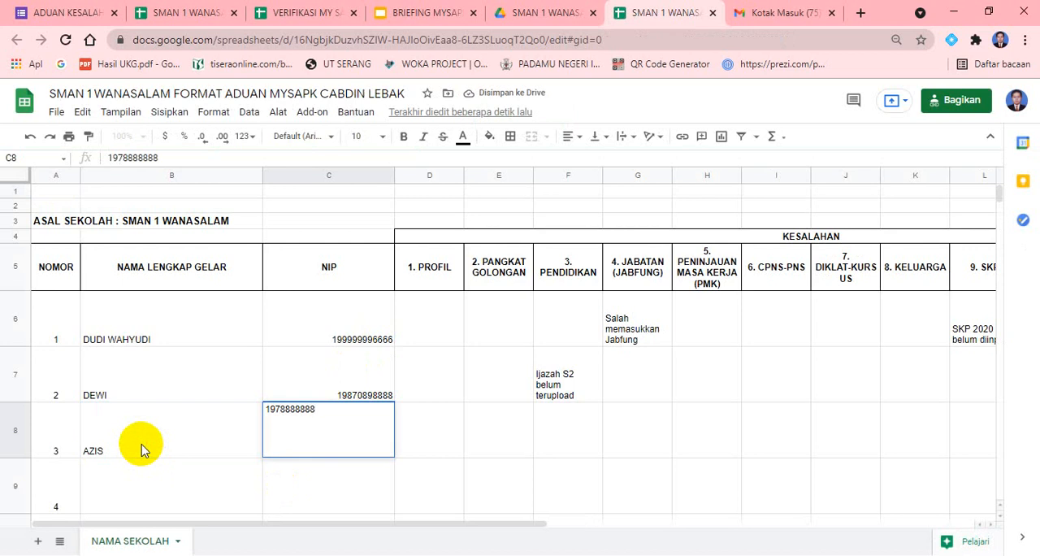
Enter "SK terakhir belum terupload" under "2. PANGKAT GOLONGAN" in cell E8 for the third employee
{"action": "key", "text": "Tab"}
{"action": "key", "text": "Tab"}
{"action": "key", "text": "Tab"}
{"action": "key", "text": "Tab"}
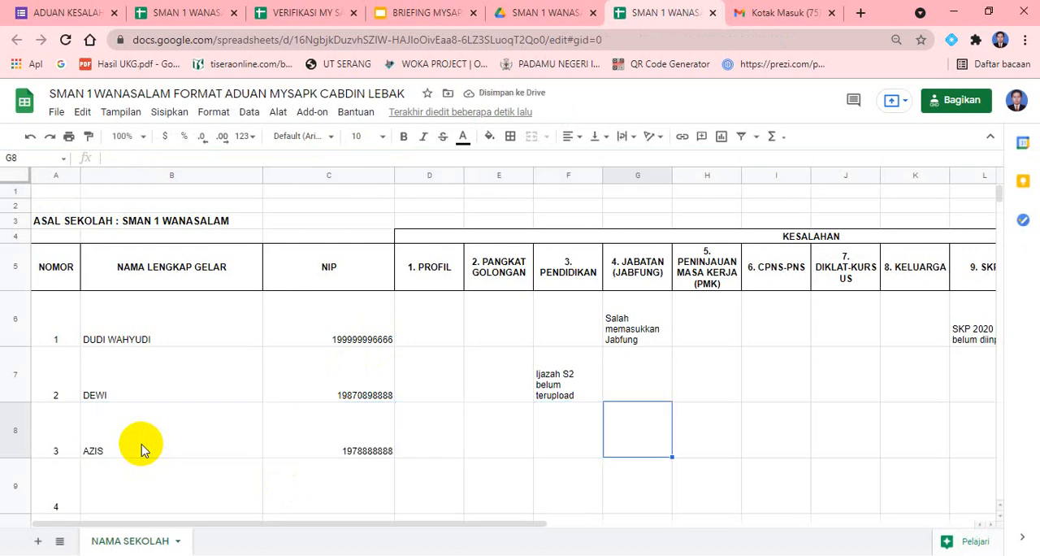
{"action": "key", "text": "Tab"}
{"action": "key", "text": "Tab"}
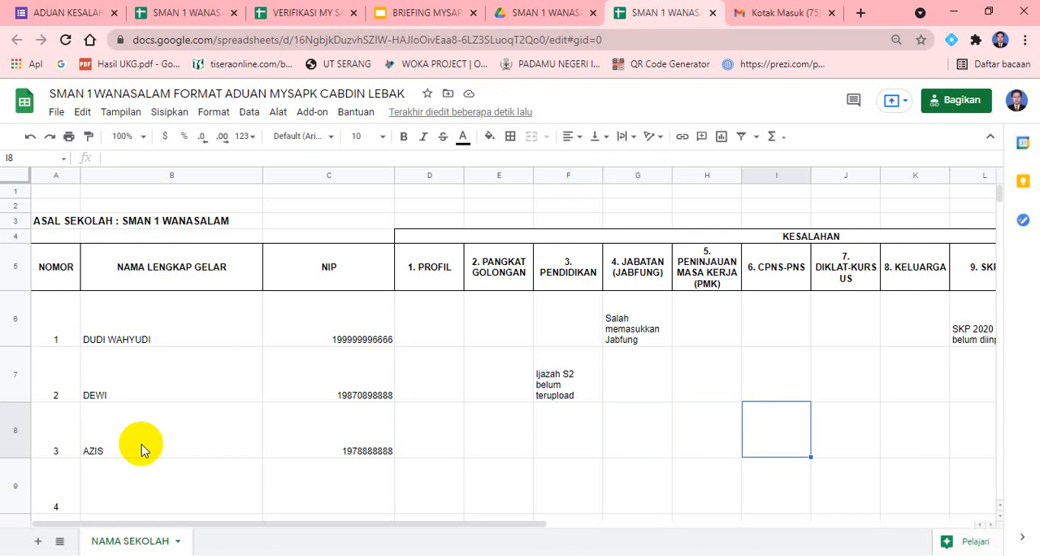
{"action": "key", "text": "Left"}
{"action": "key", "text": "Left"}
{"action": "key", "text": "Left"}
{"action": "key", "text": "Left"}
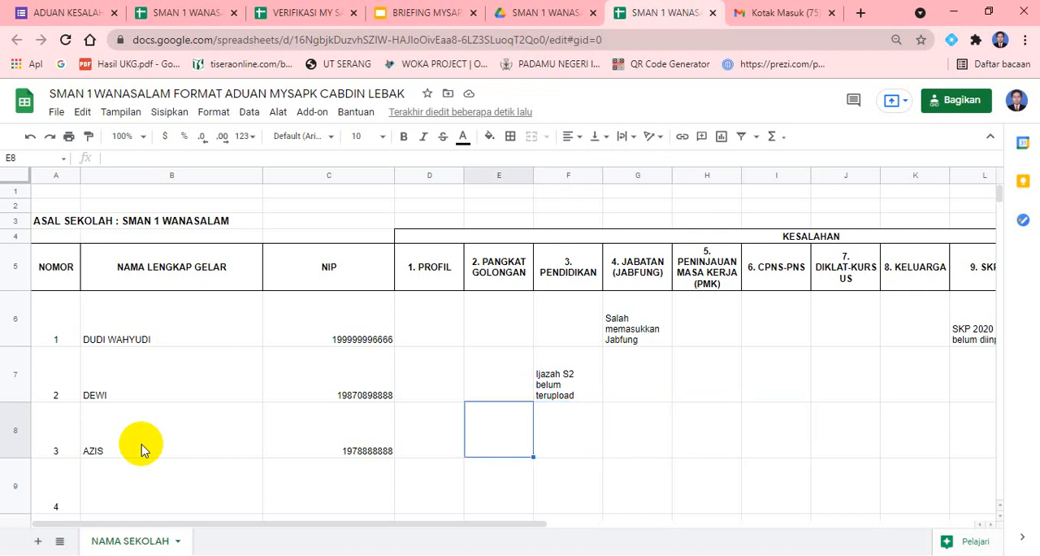
{"action": "type", "text": "SK te"}
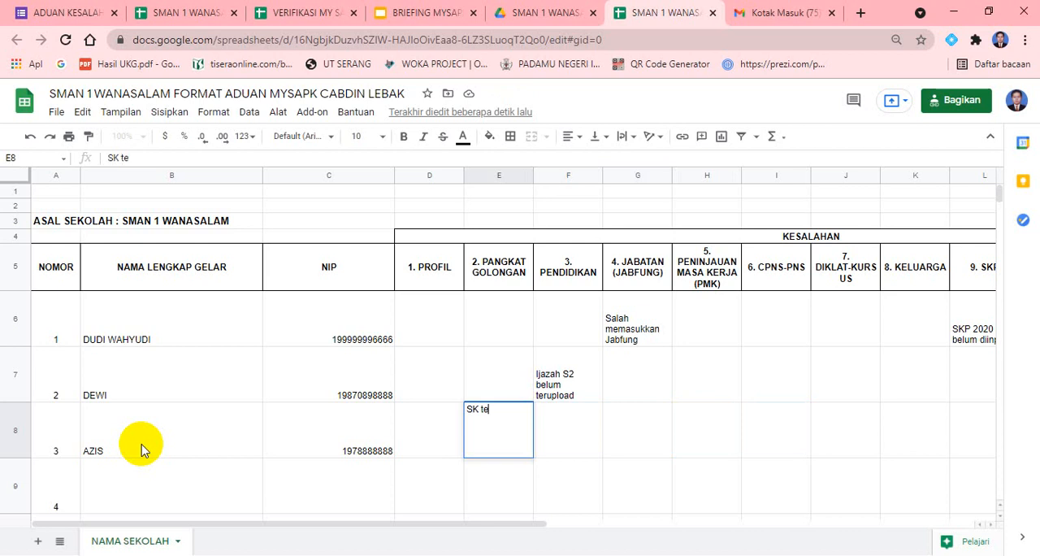
{"action": "type", "text": "rakhir belum ter"}
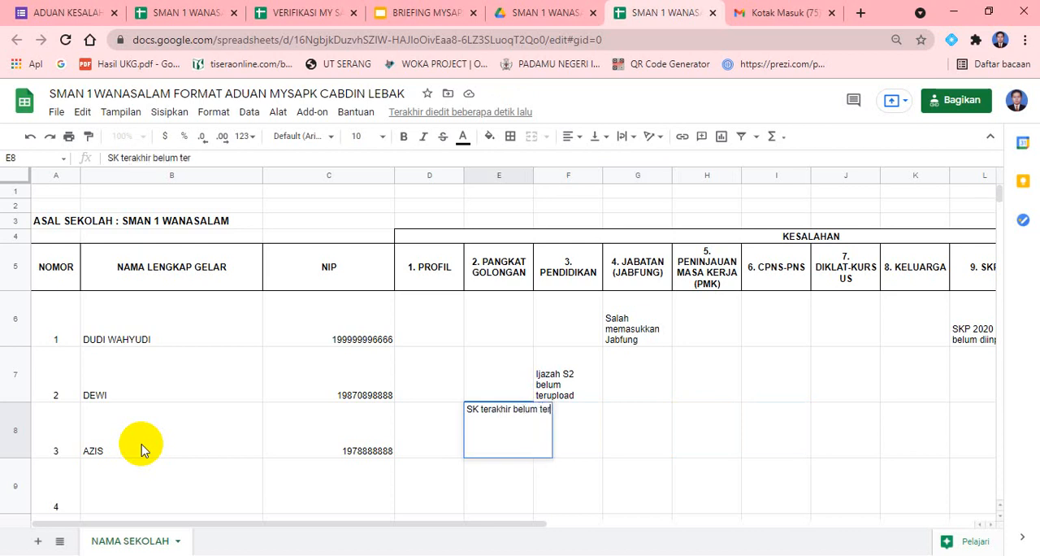
{"action": "type", "text": "upload"}
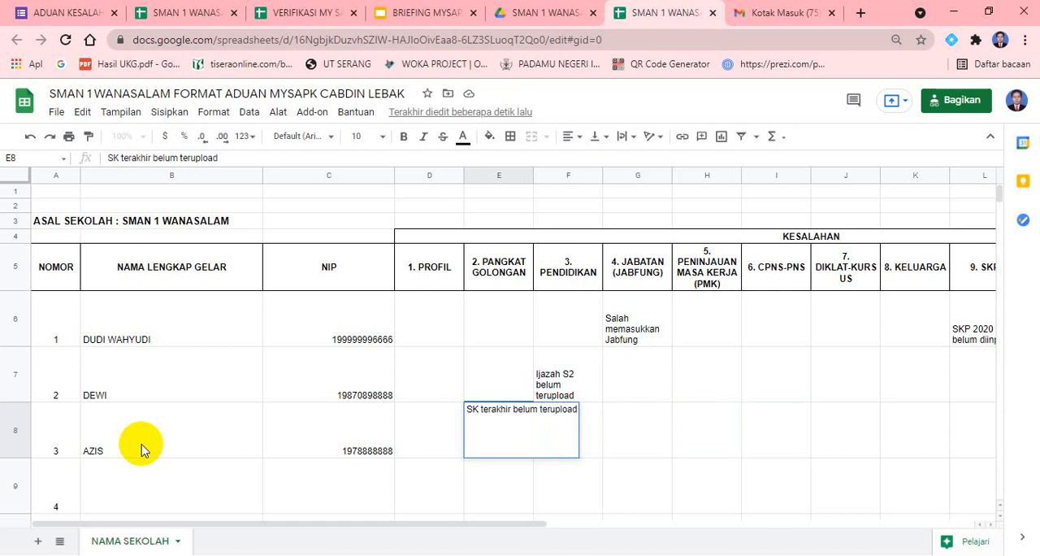
{"action": "key", "text": "Return"}
{"action": "key", "text": "Up"}
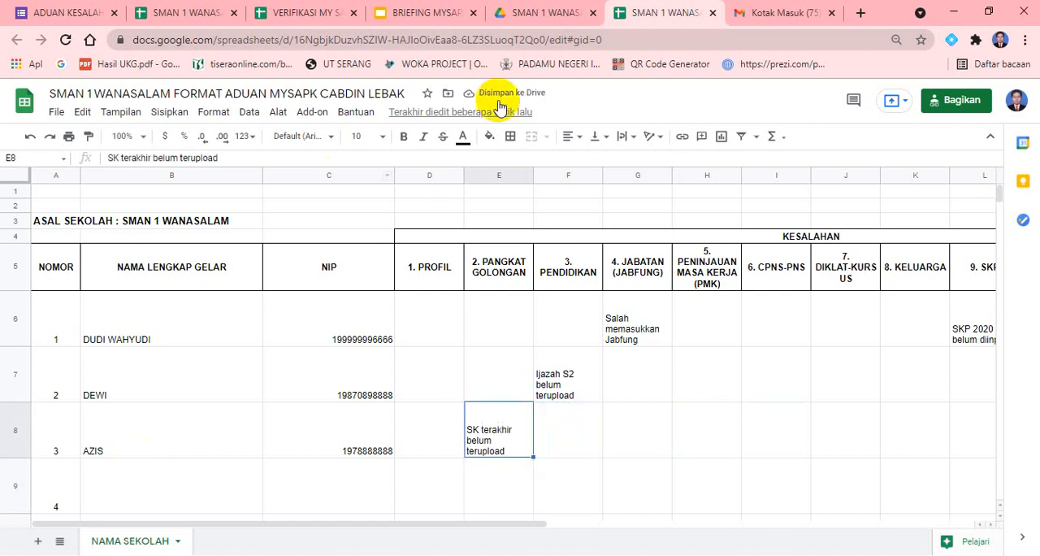
Switch to Google Drive and create a folder named after the third employee inside the SMAN 1 WANASALAM complaint folder
{"action": "left_click", "coordinate": [525, 15]}
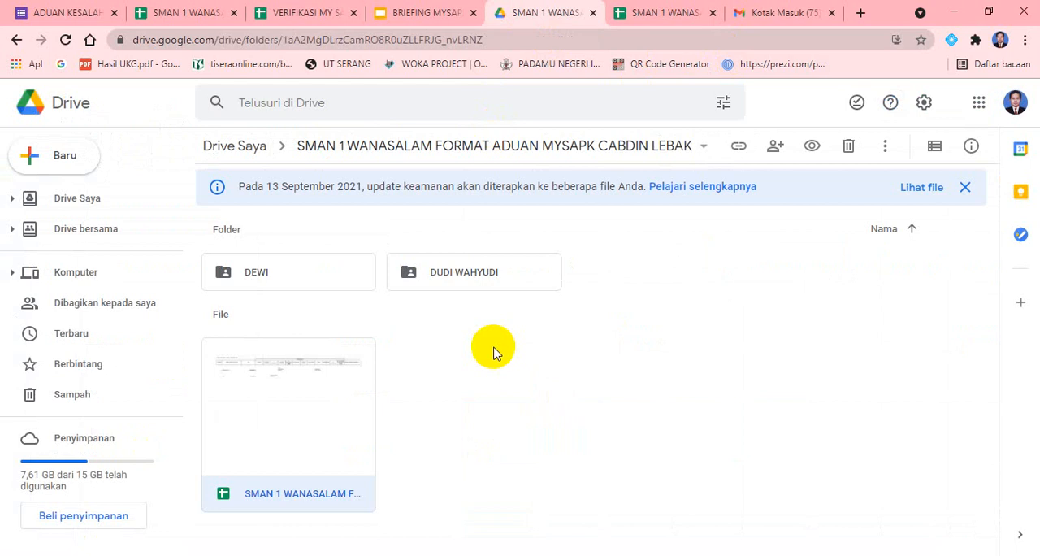
{"action": "right_click", "coordinate": [541, 342]}
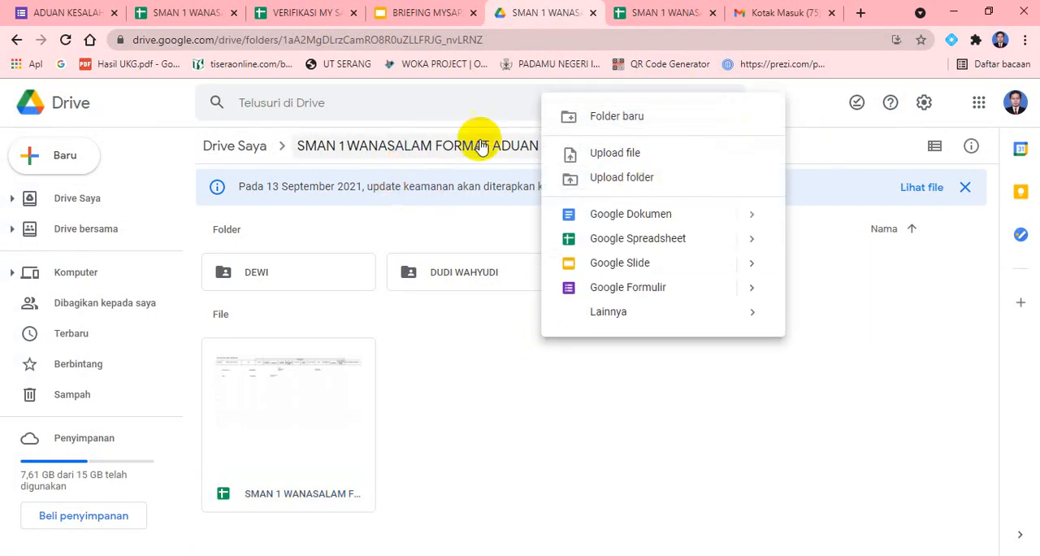
{"action": "left_click", "coordinate": [627, 118]}
{"action": "type", "text": "AZIS"}
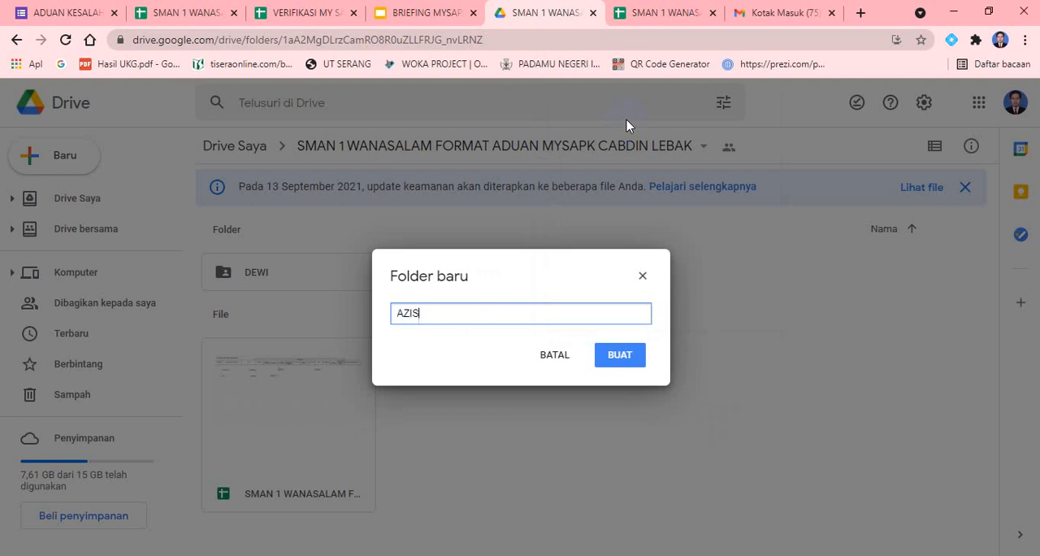
{"action": "left_click", "coordinate": [623, 355]}
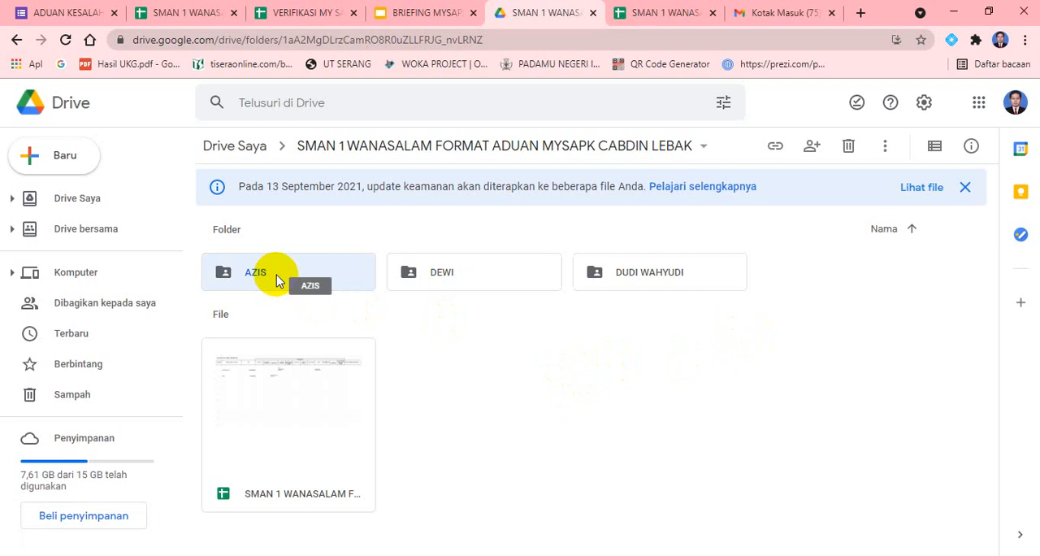
{"action": "left_click", "coordinate": [605, 417]}
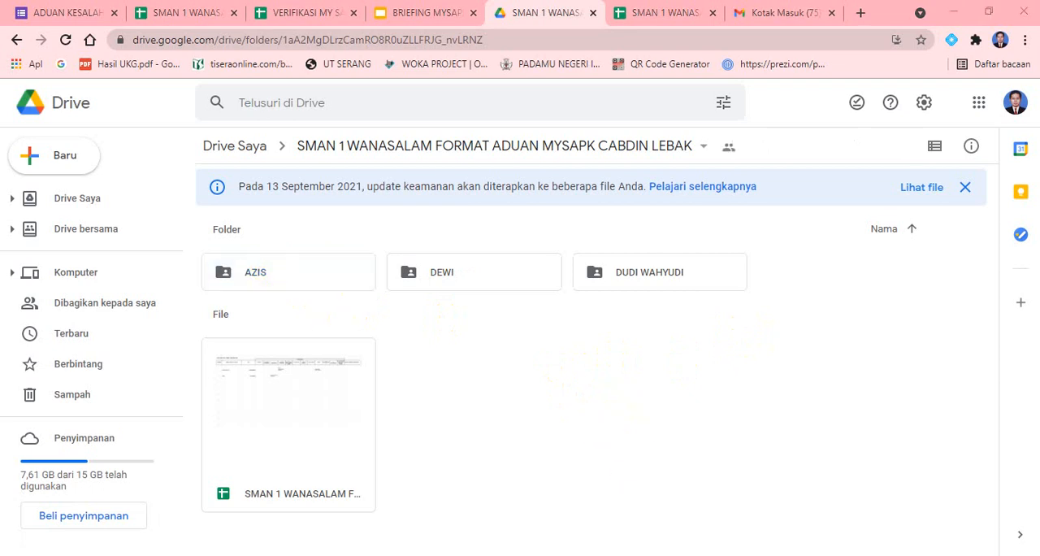
Upload the third employee's "sk terakhir" PDF from Downloads into their new folder, and return to the parent complaint folder
{"action": "double_click", "coordinate": [255, 275]}
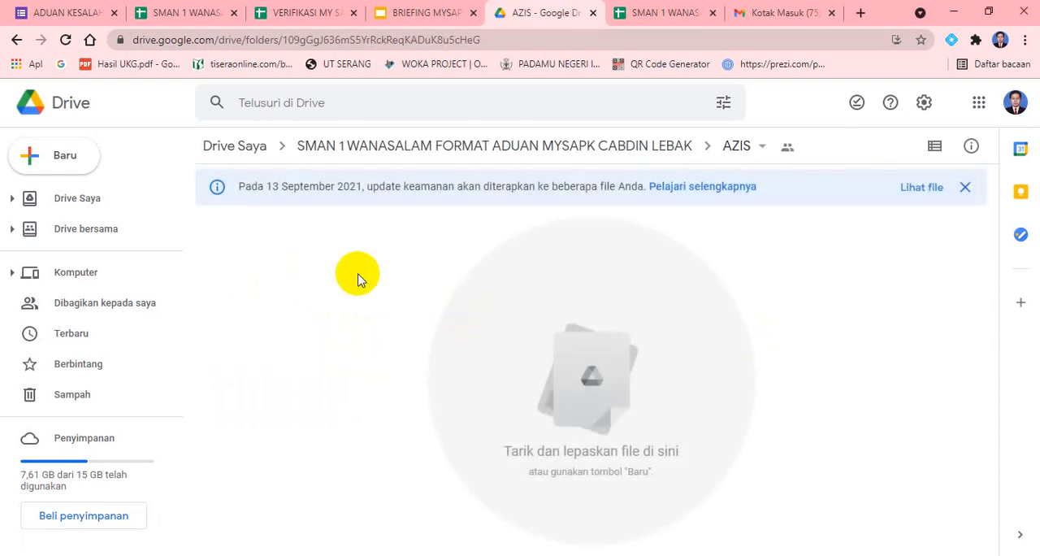
{"action": "right_click", "coordinate": [358, 276]}
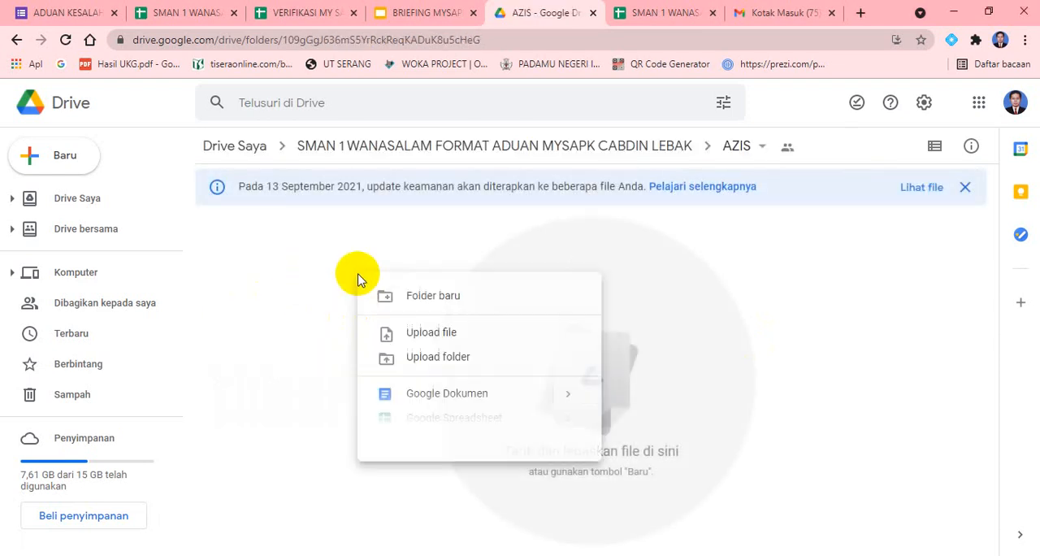
{"action": "left_click", "coordinate": [455, 336]}
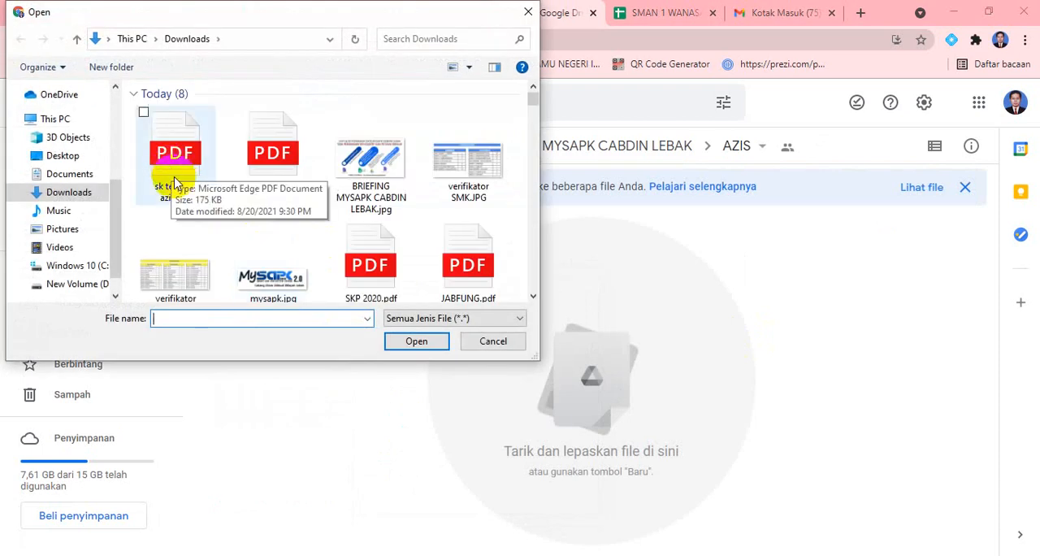
{"action": "left_click", "coordinate": [183, 192]}
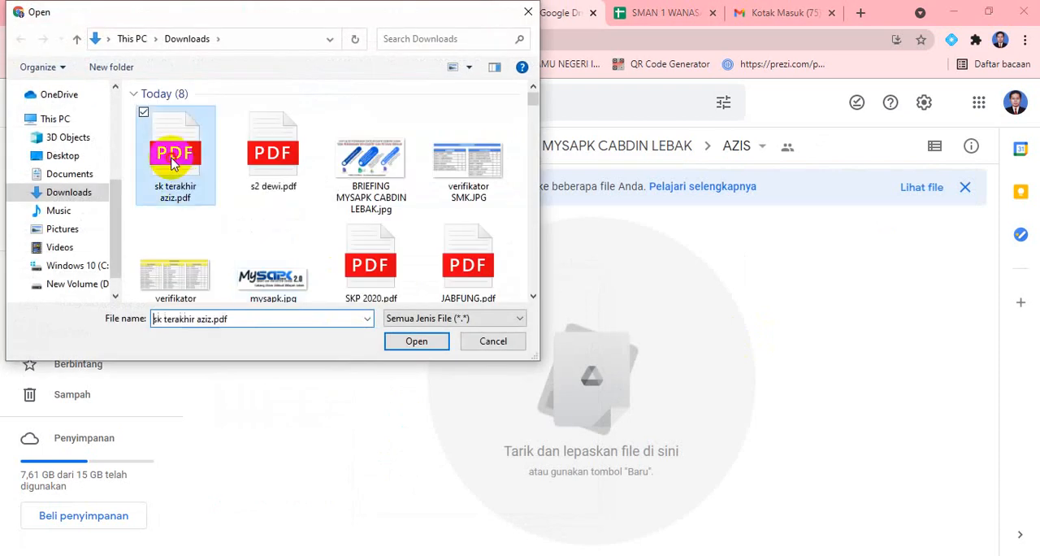
{"action": "left_click", "coordinate": [415, 343]}
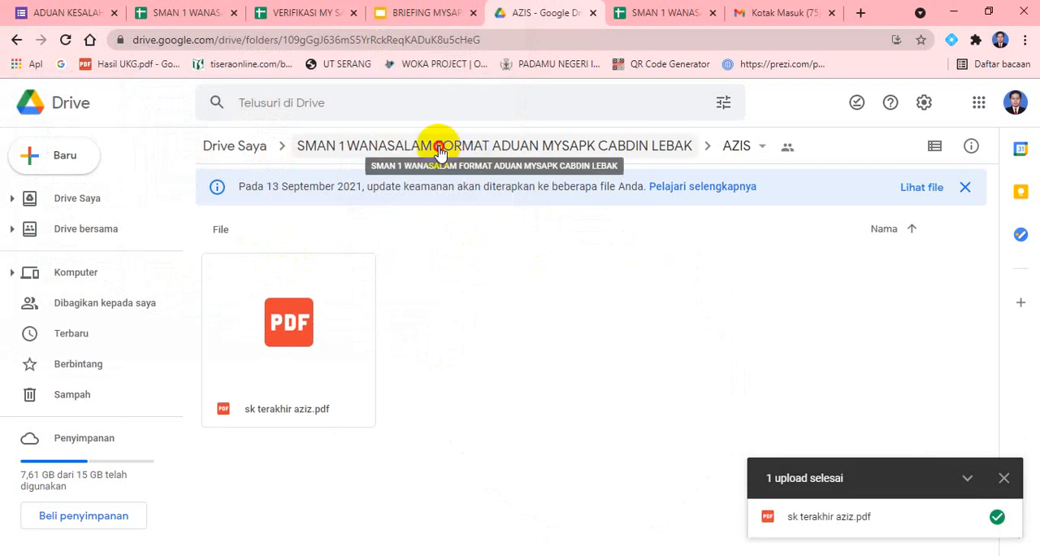
{"action": "left_click", "coordinate": [439, 152]}
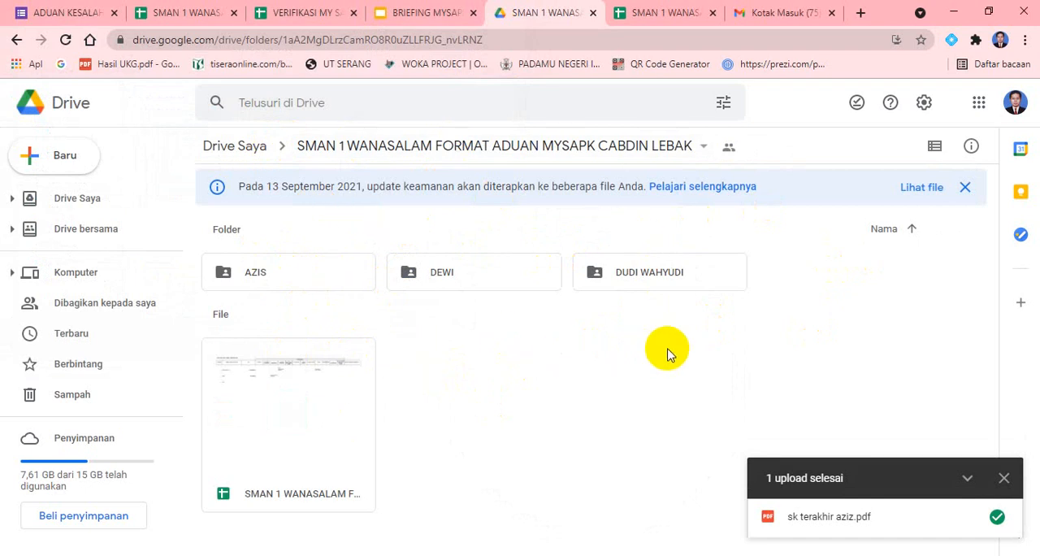
{"action": "left_click", "coordinate": [1004, 478]}
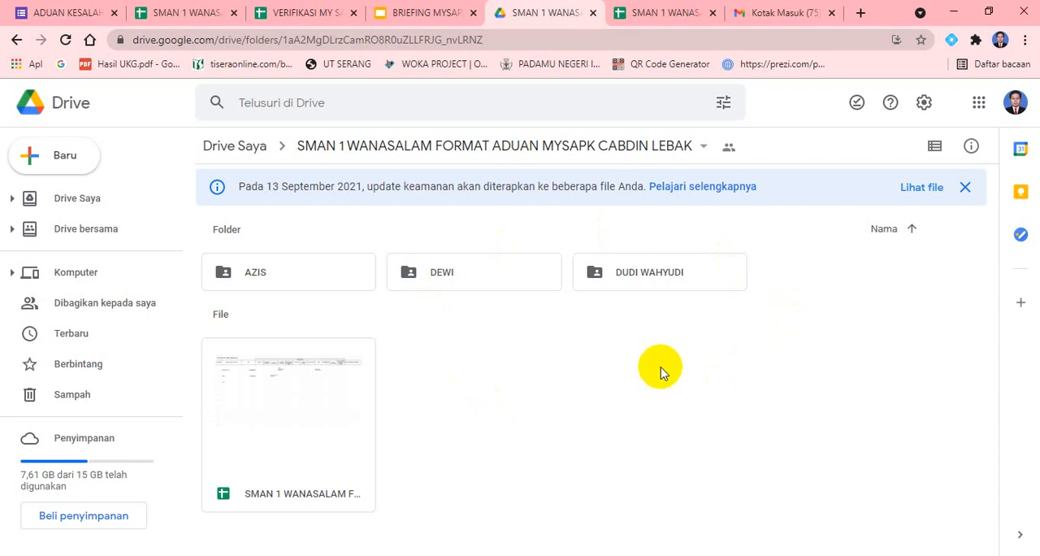
Switch to the MySAPK briefing presentation and advance to the "PROGRES DATA TERPANTAU" slide
{"action": "left_click", "coordinate": [411, 14]}
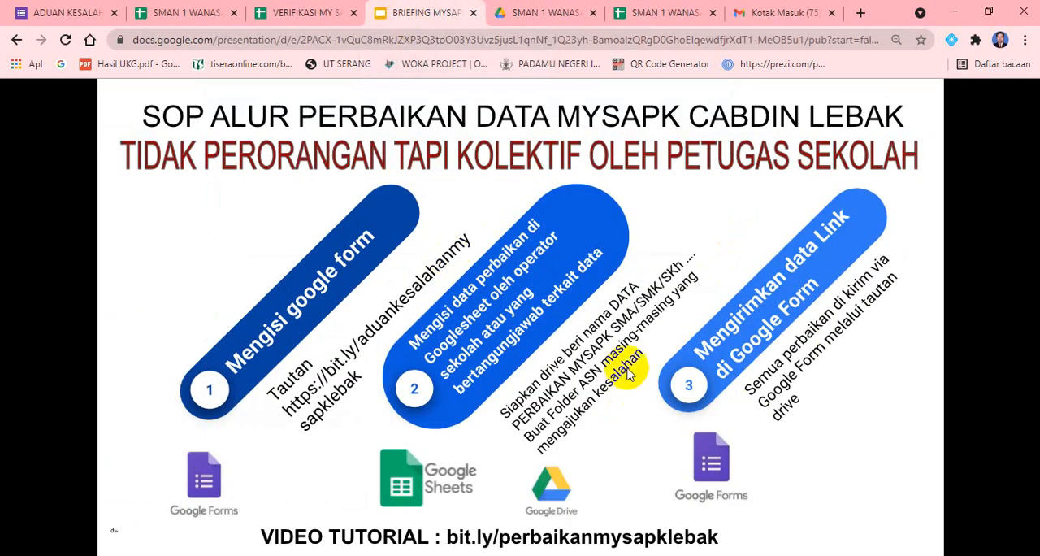
{"action": "left_click", "coordinate": [966, 366]}
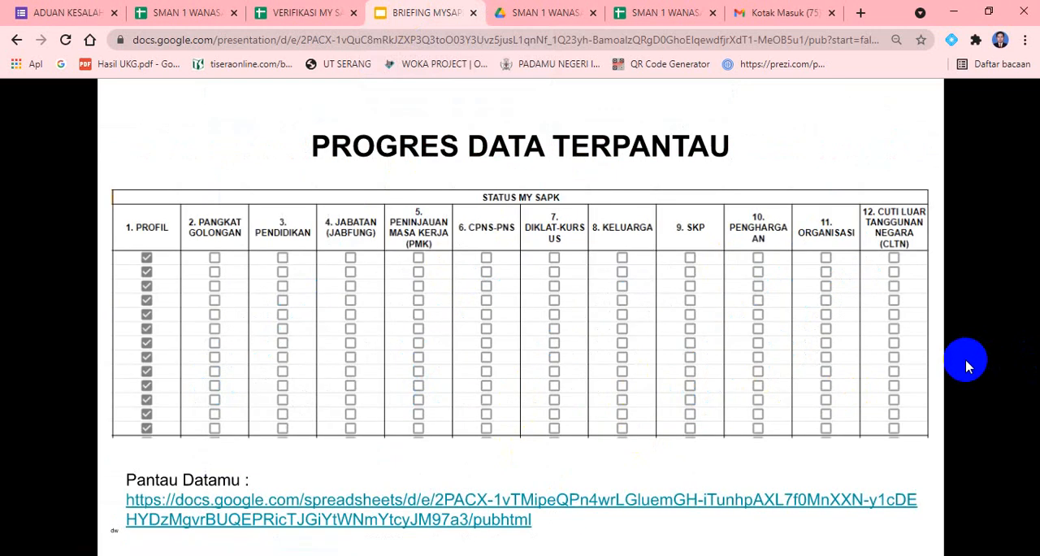